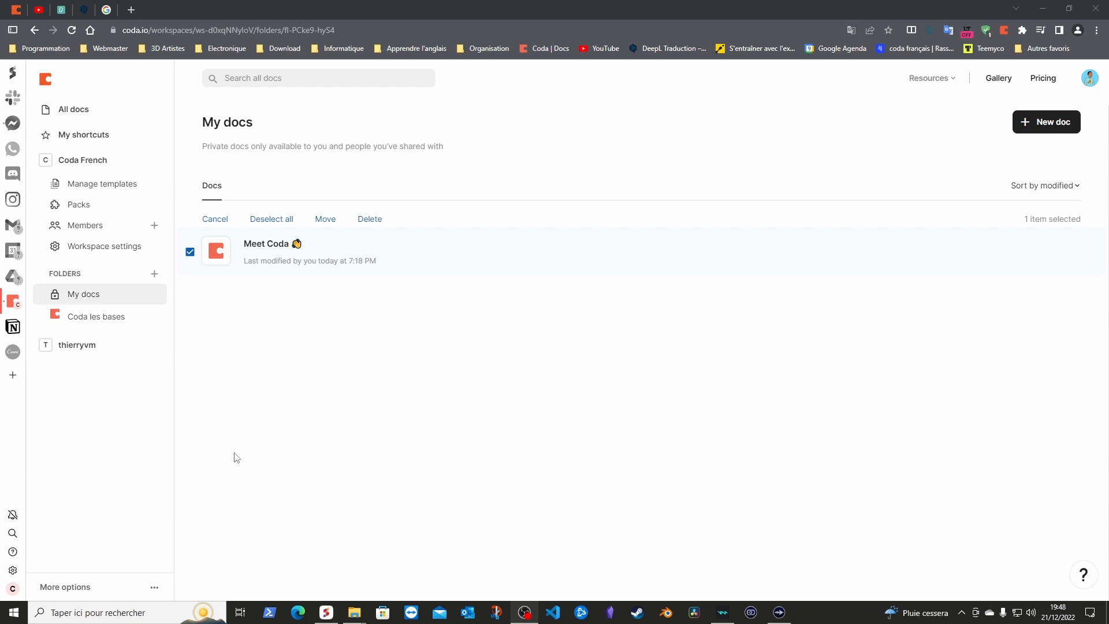
- Open the Coda les bases folder and view the options for creating a new folder
left_click(89, 316)
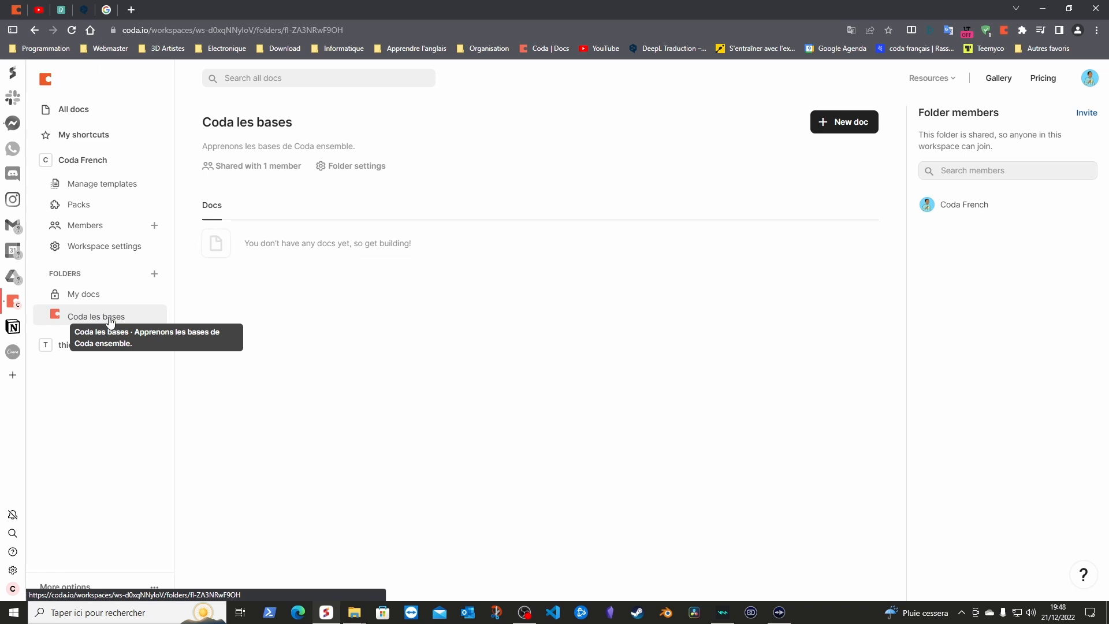
left_click(154, 276)
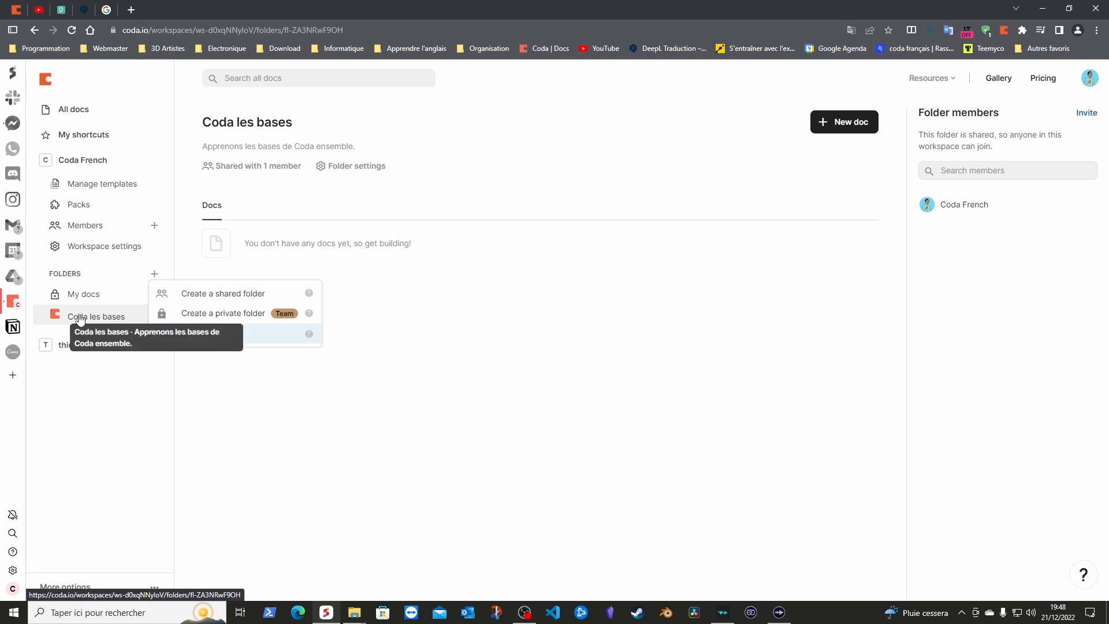
left_click(75, 426)
- Try another icon for the Coda les bases folder, and restore its original red Coda icon
left_click(53, 316)
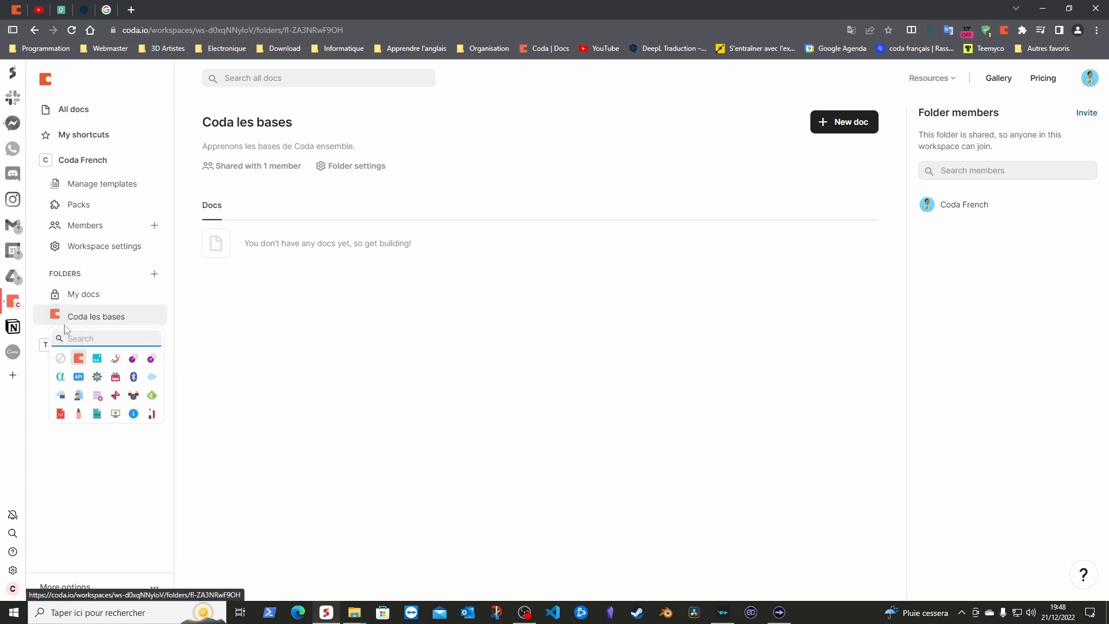
left_click(97, 358)
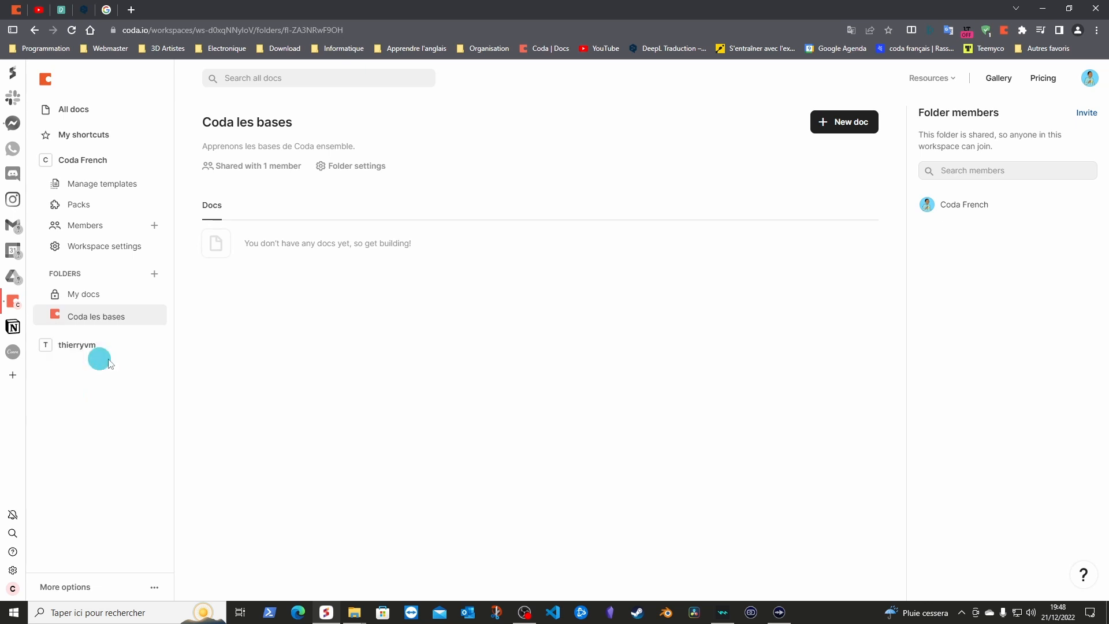
left_click(54, 315)
left_click(79, 360)
- Create a blank doc in the Coda les bases folder
left_click(852, 126)
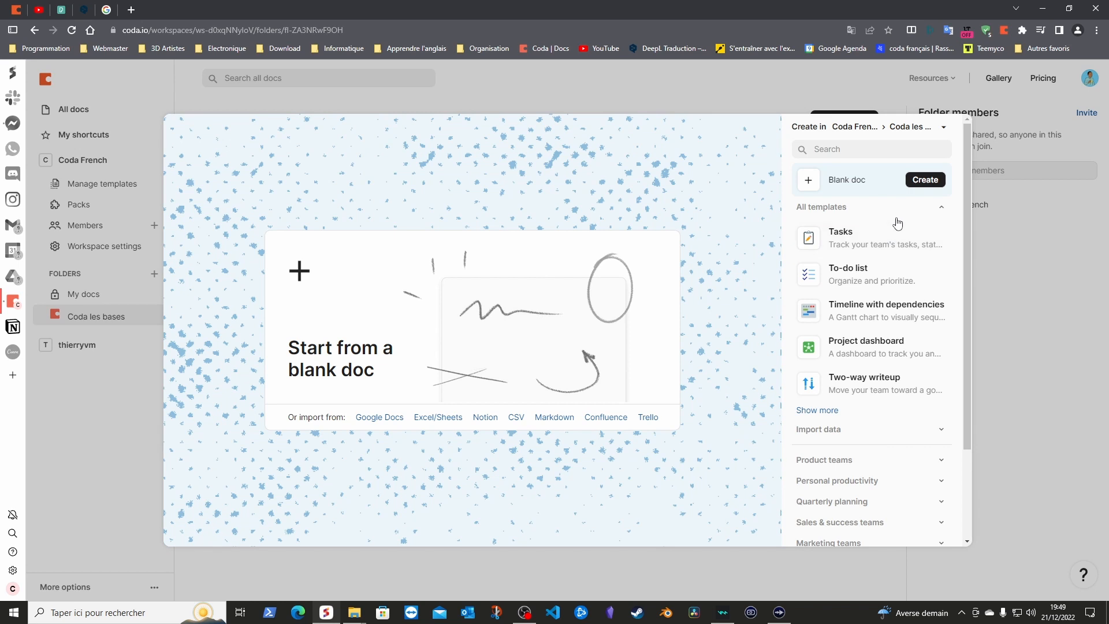
left_click(919, 184)
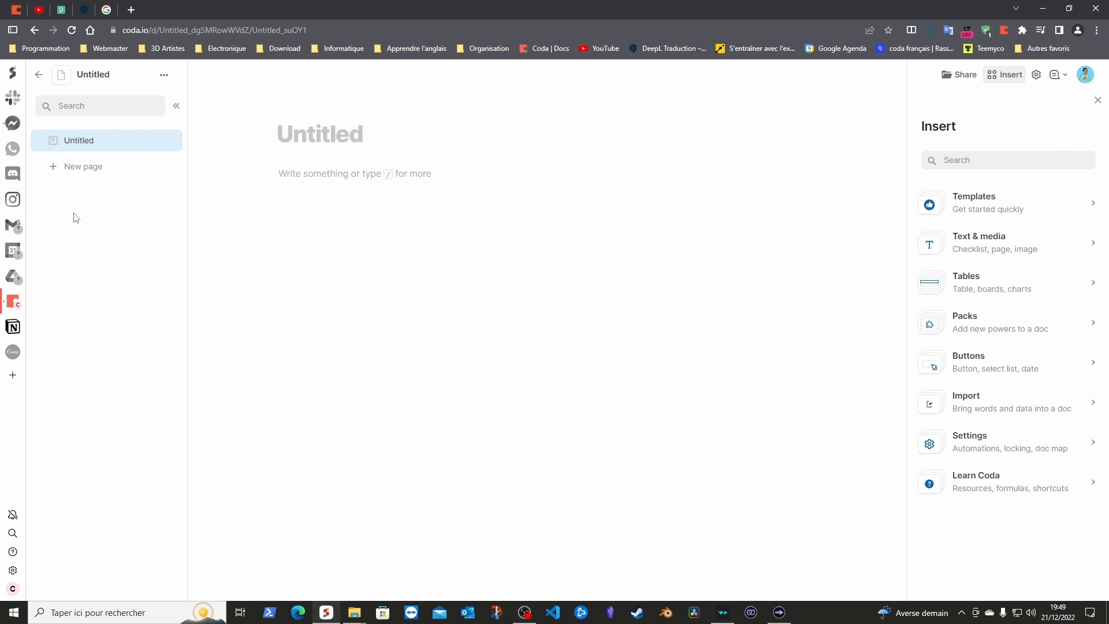
- Add a subpage under the untitled page and another subpage nested beneath that one
right_click(110, 143)
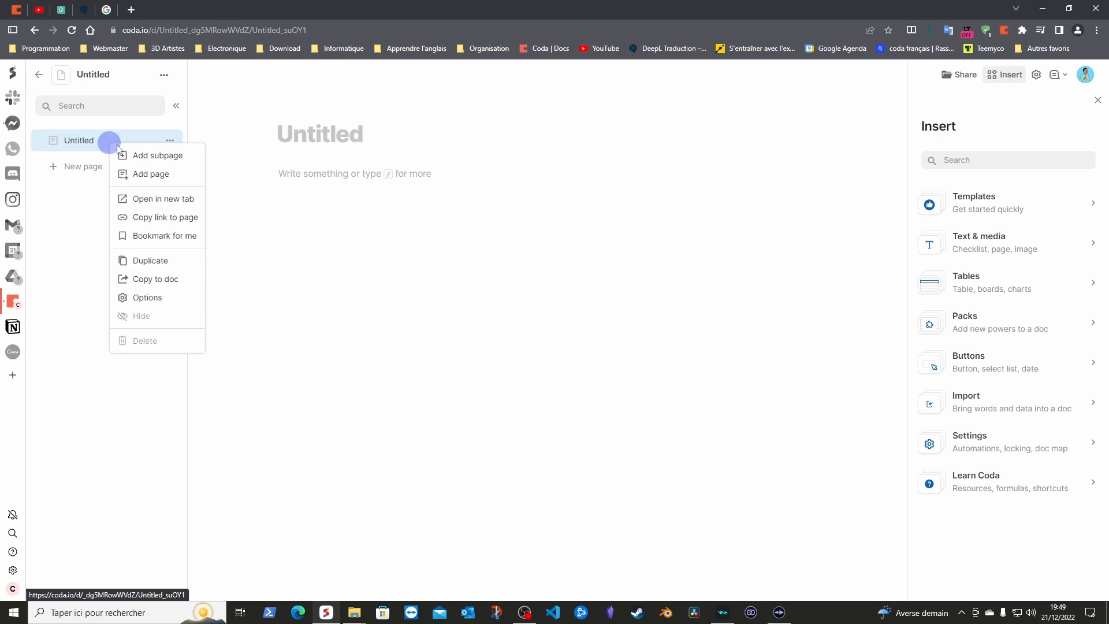
left_click(159, 165)
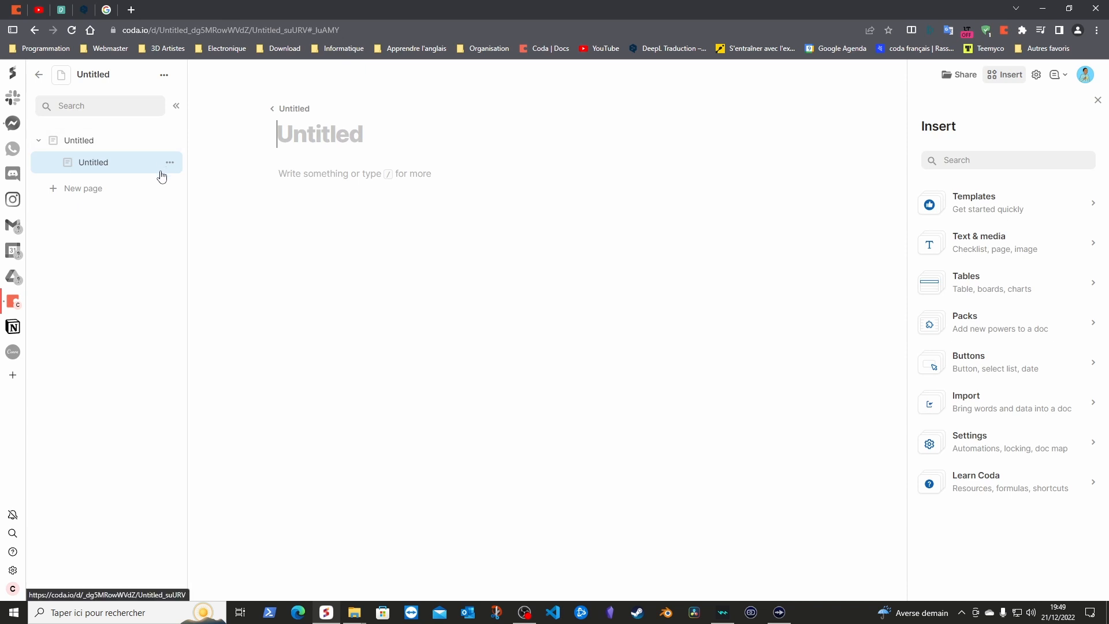
right_click(125, 160)
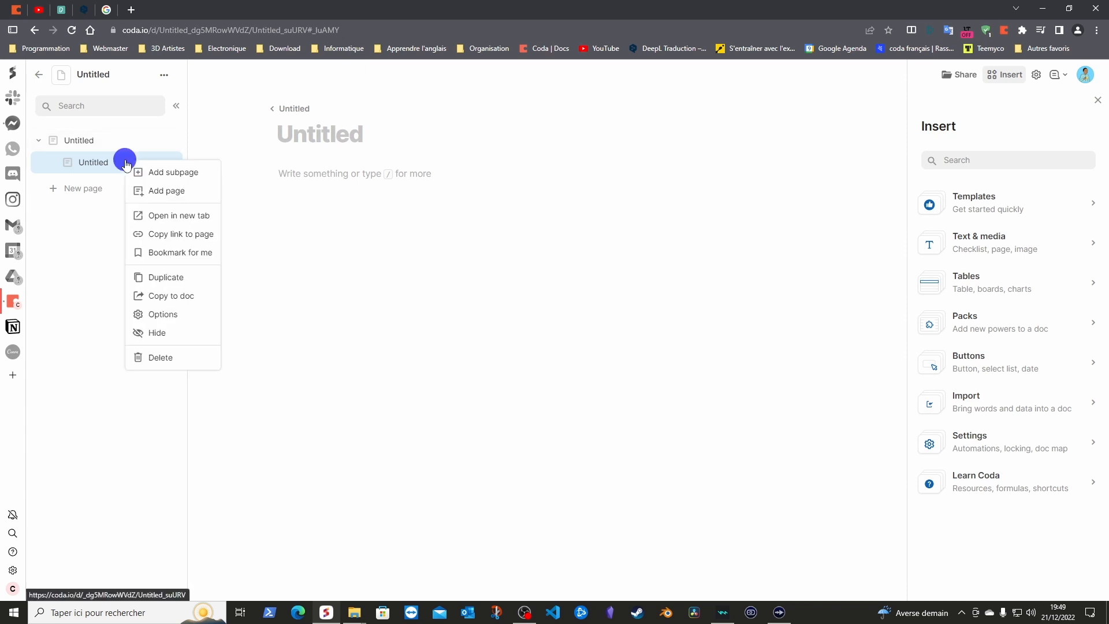
left_click(163, 172)
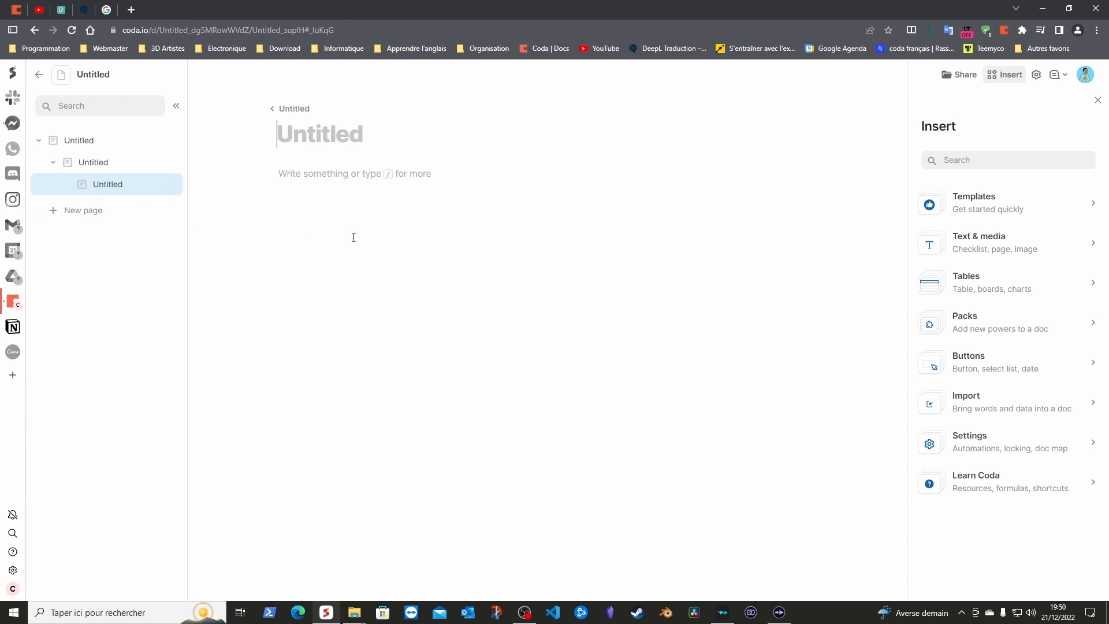
- Delete both nested subpages, starting with the deepest one, keeping only the top-level page
left_click(171, 184)
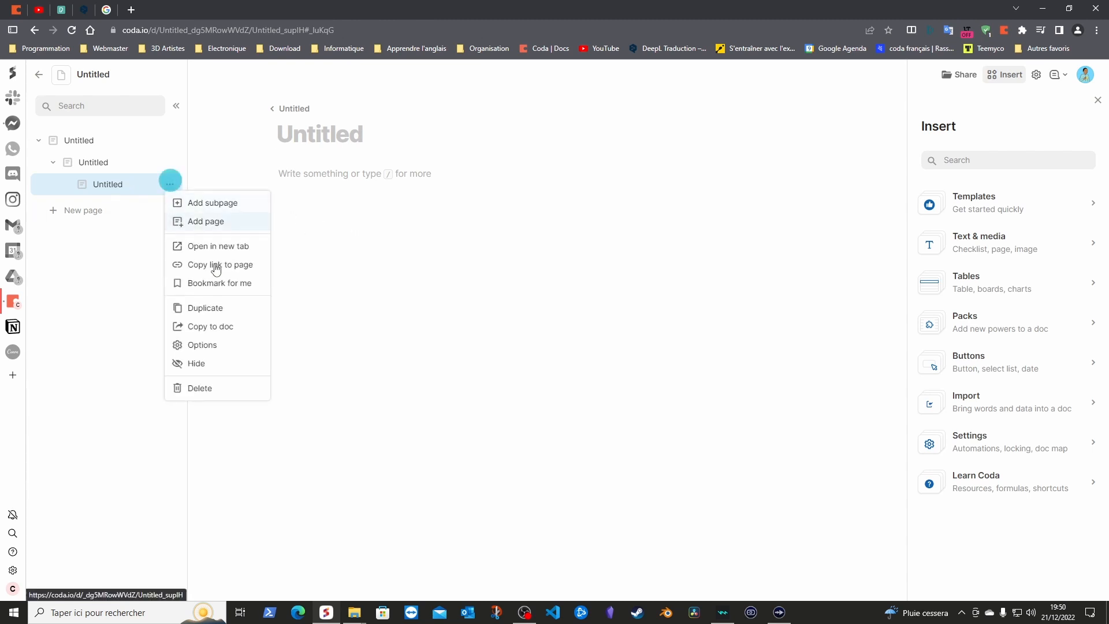
left_click(231, 395)
left_click(165, 163)
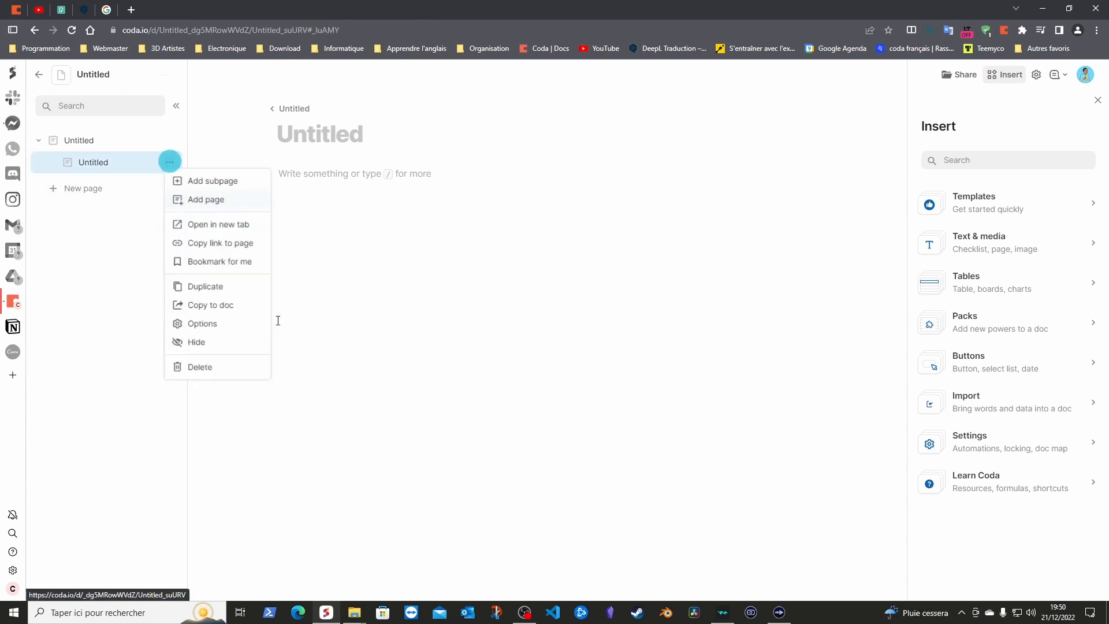
left_click(215, 369)
- Title the page 'Ma première page sur Coda' and set its icon to the teal ま symbol
left_click(361, 133)
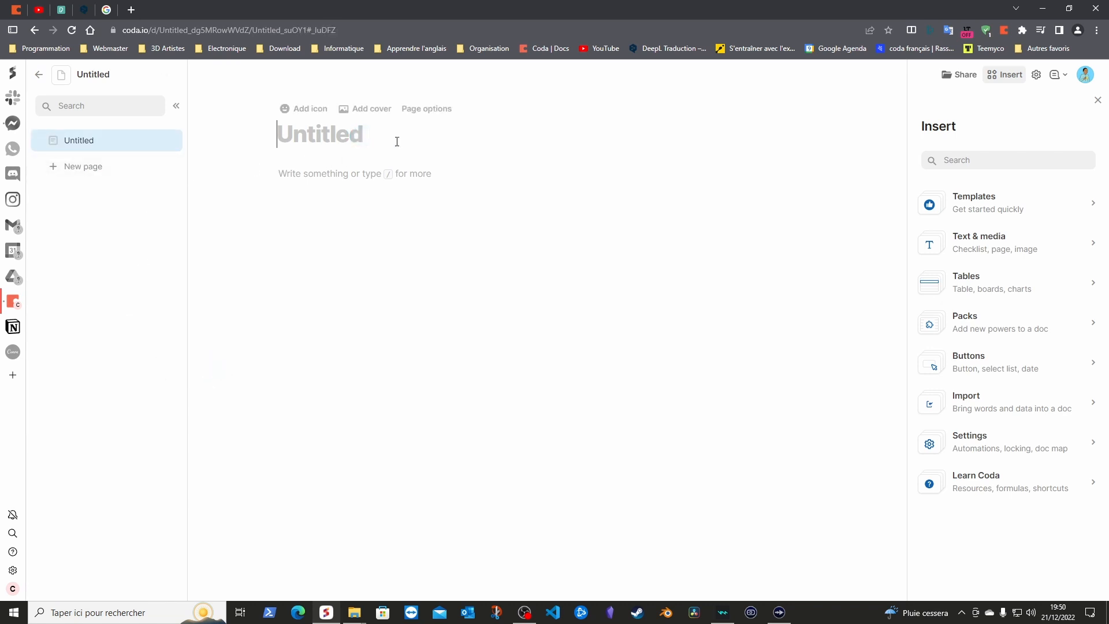
type("Ma ")
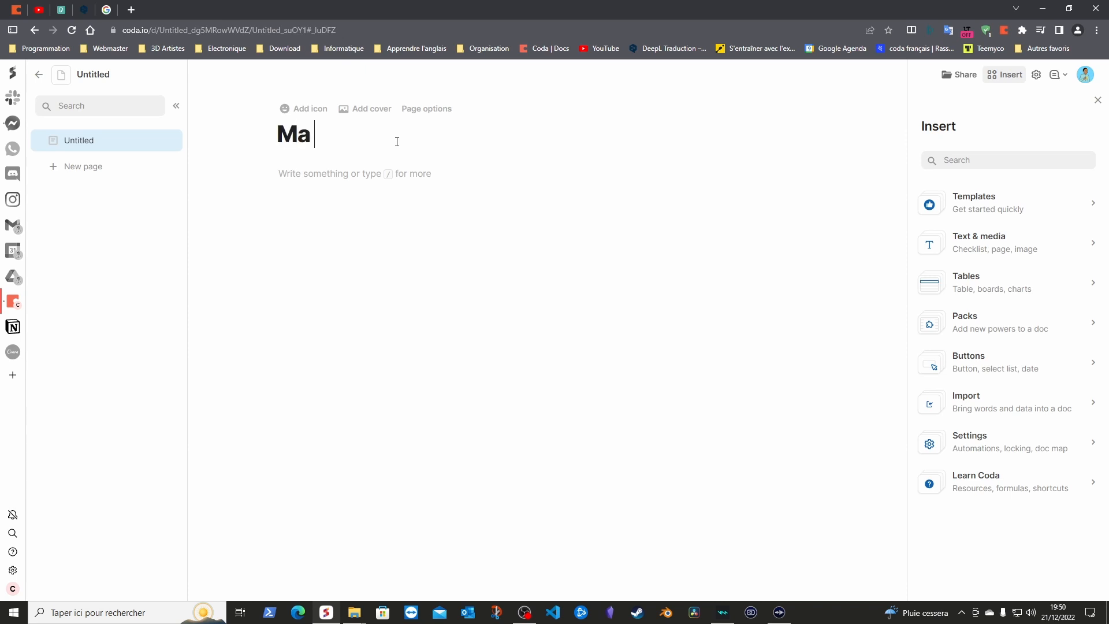
type("première")
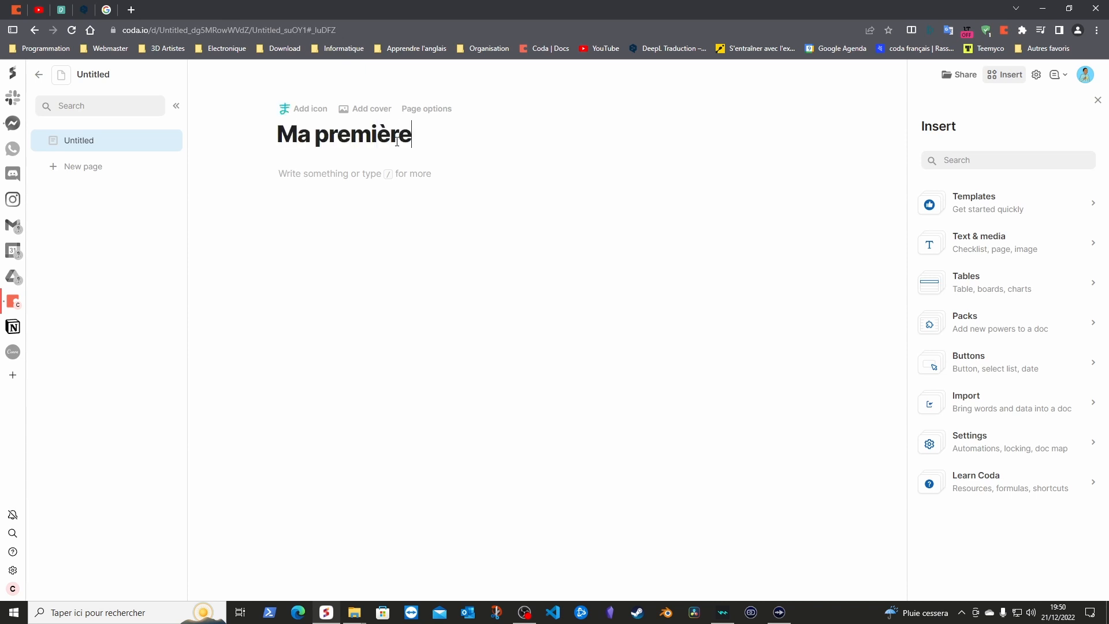
type(" page sur Coda")
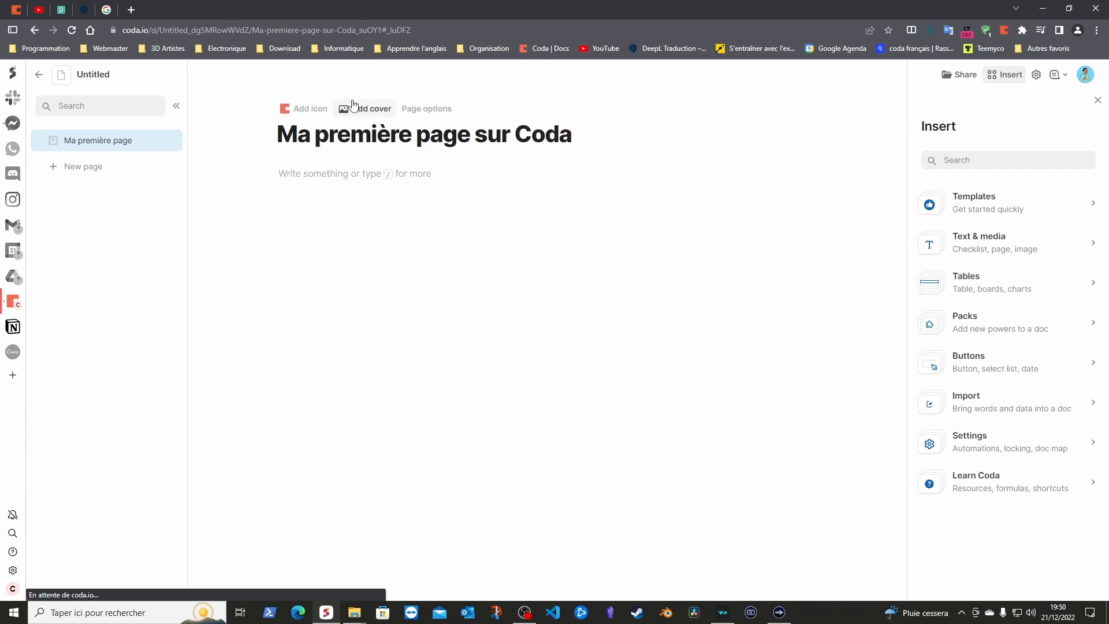
left_click(305, 115)
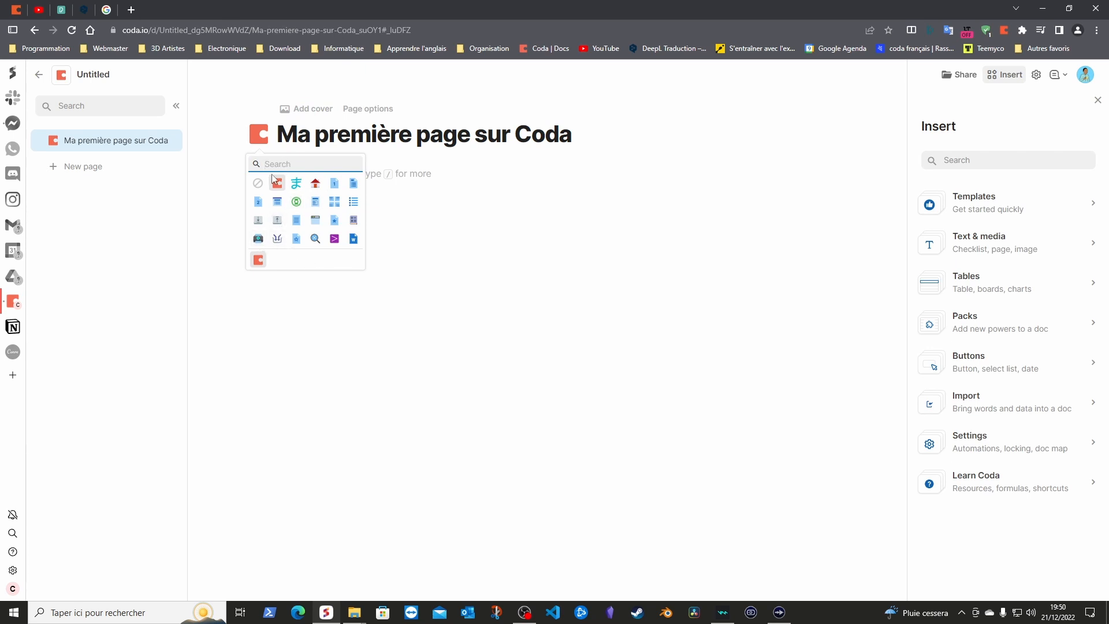
left_click(296, 184)
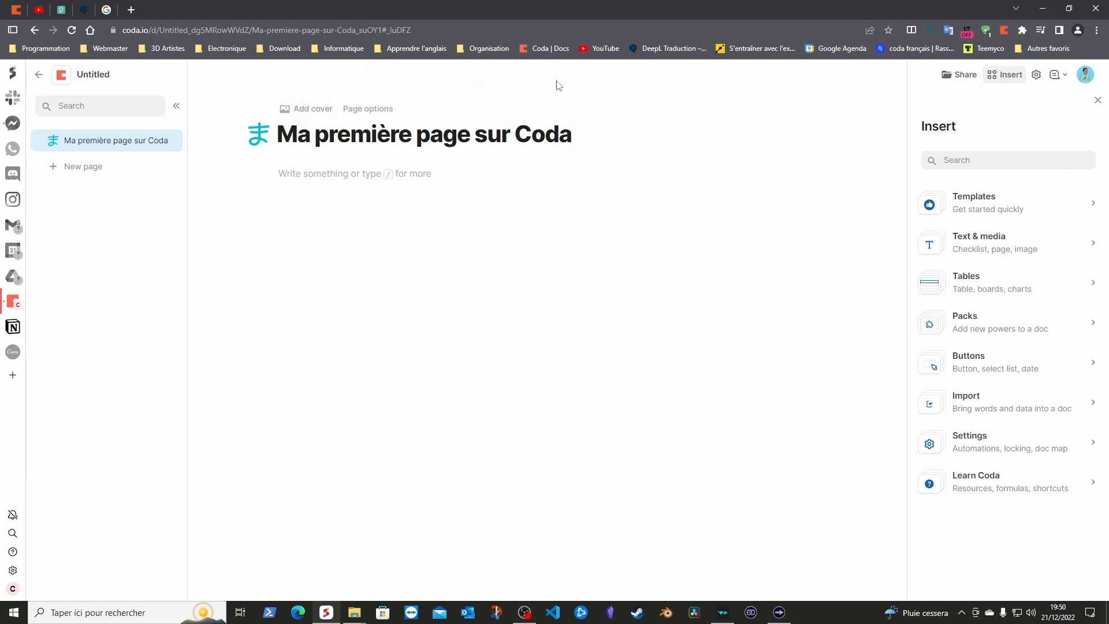
- Add a page cover from Unsplash by searching for 'documents' and choosing the photo of stacked paper piles
left_click(307, 109)
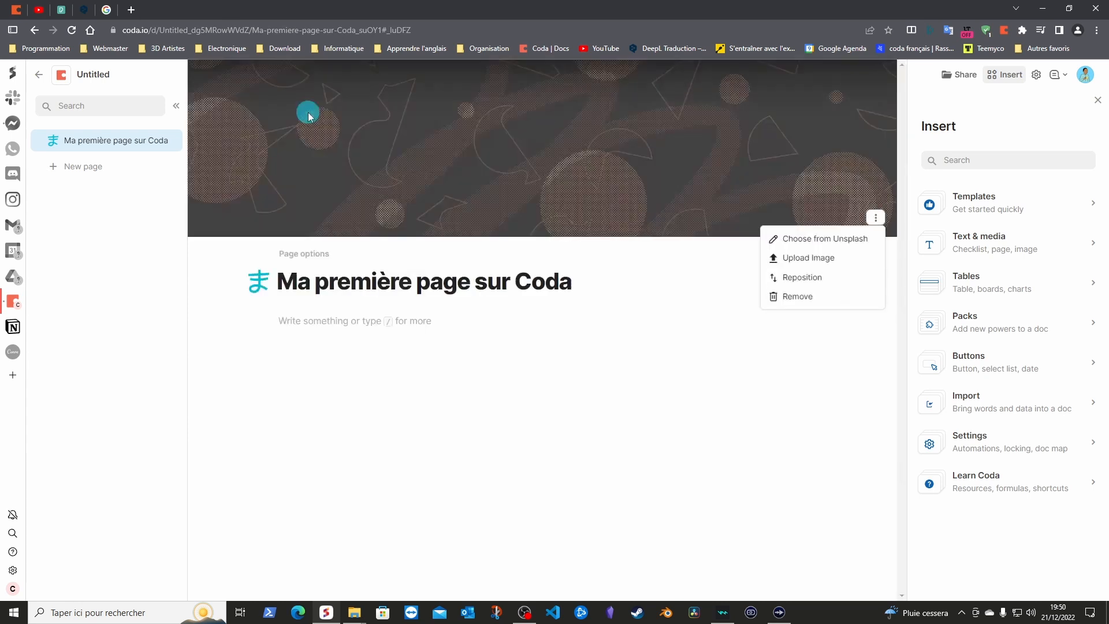
left_click(818, 244)
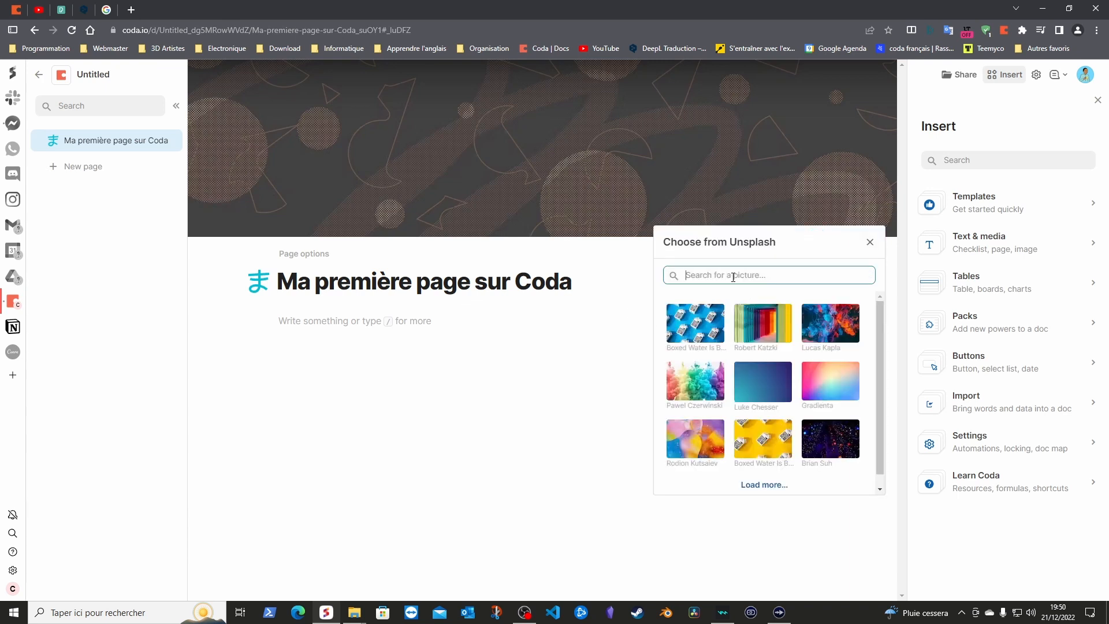
type("docume")
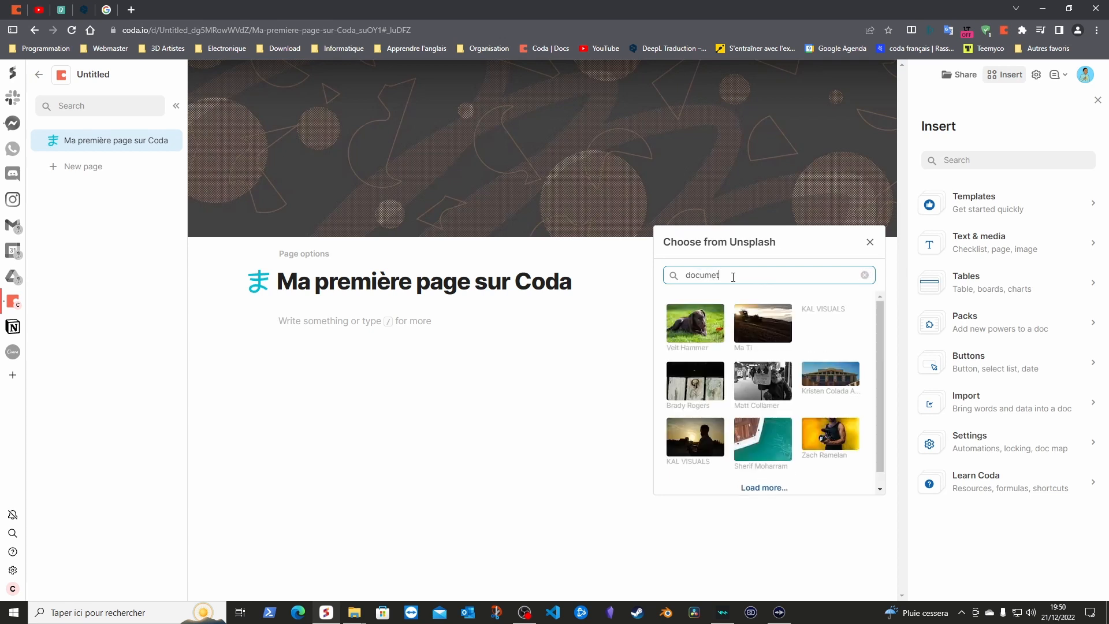
type("nts")
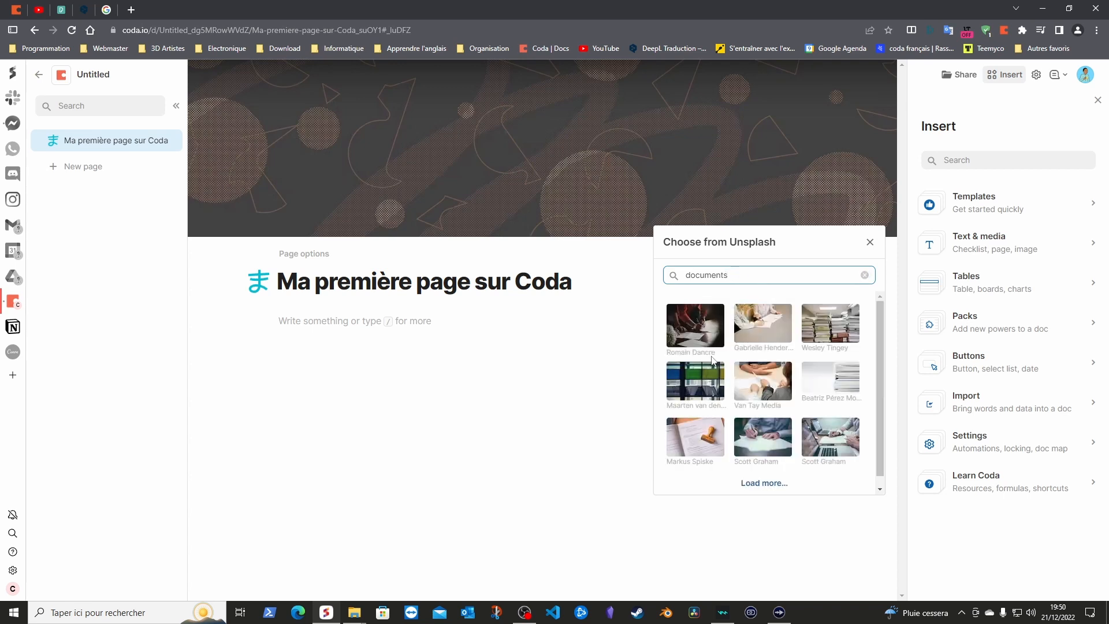
left_click(833, 333)
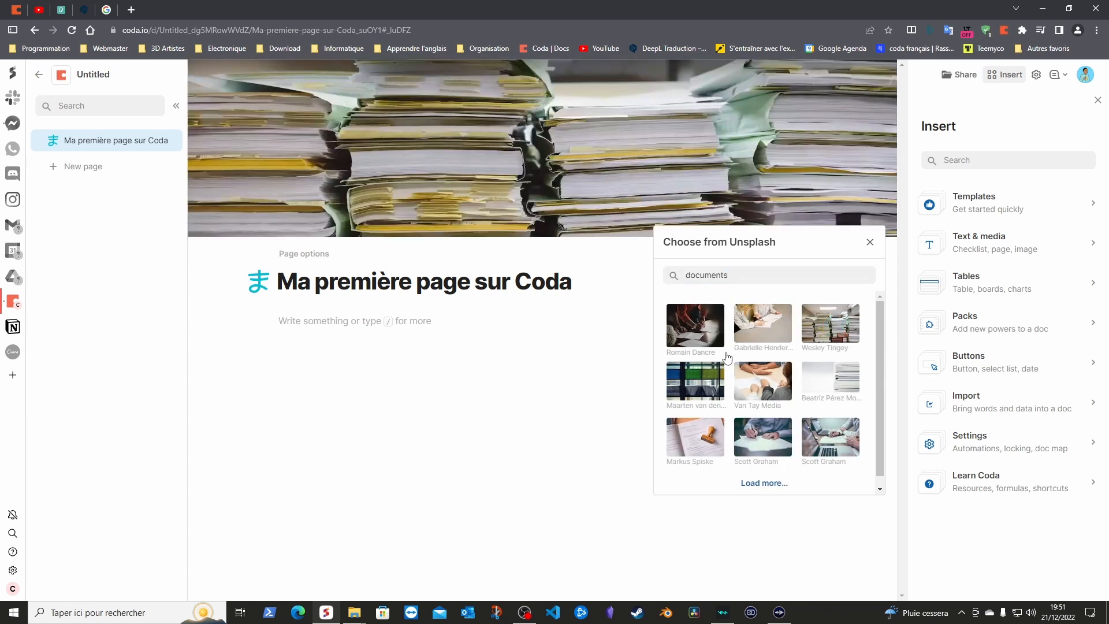
left_click(869, 243)
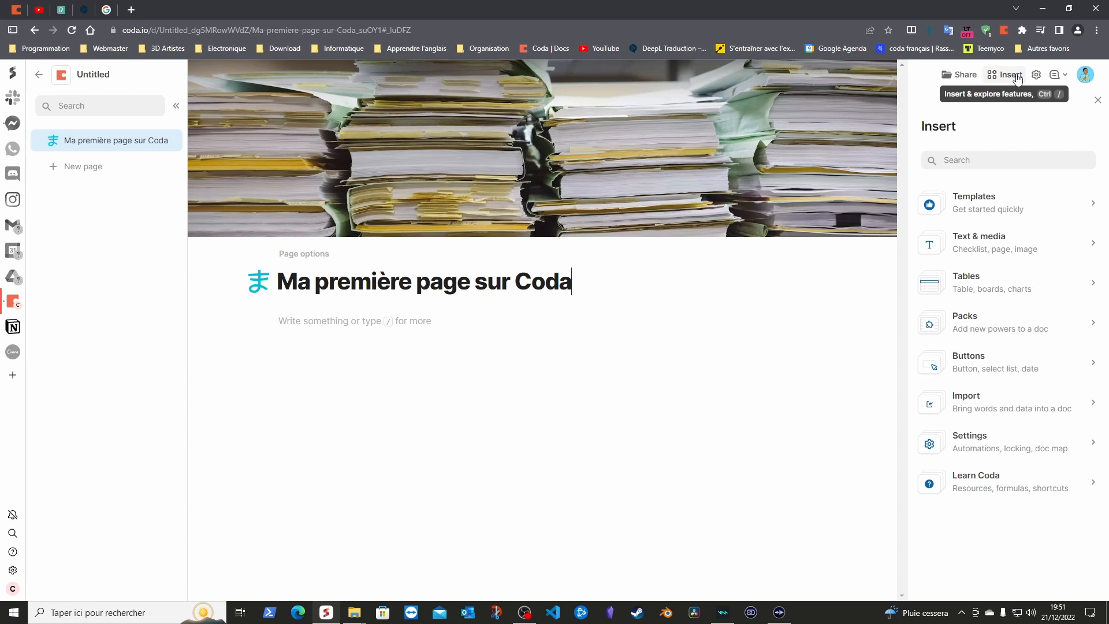
- Preview the Meet Coda template from the available templates, read through its content, and close the preview
left_click(971, 205)
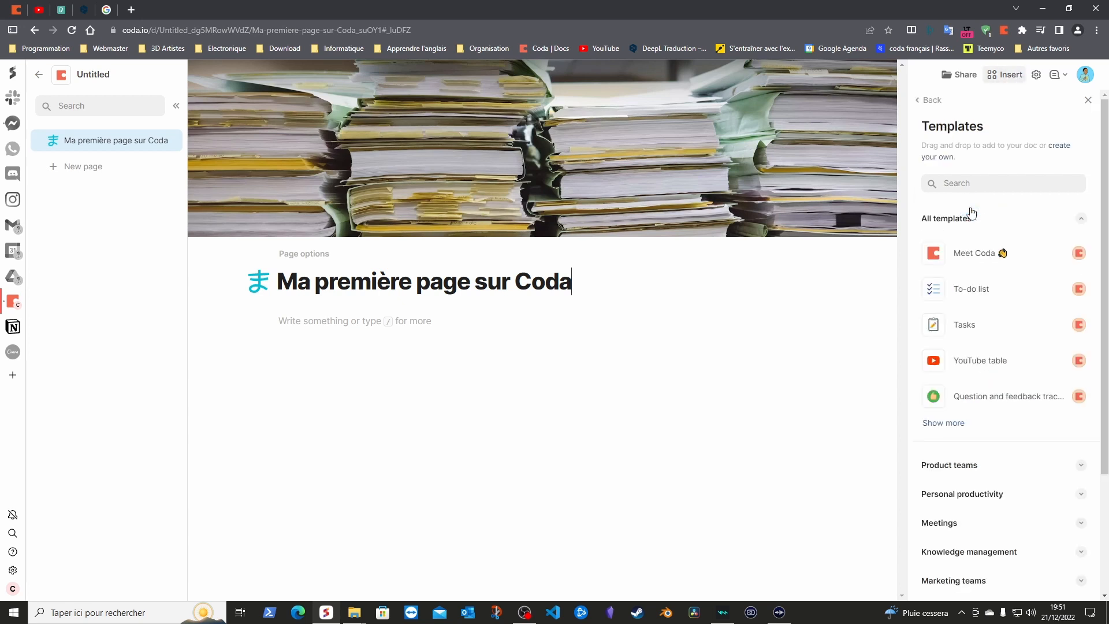
left_click(987, 256)
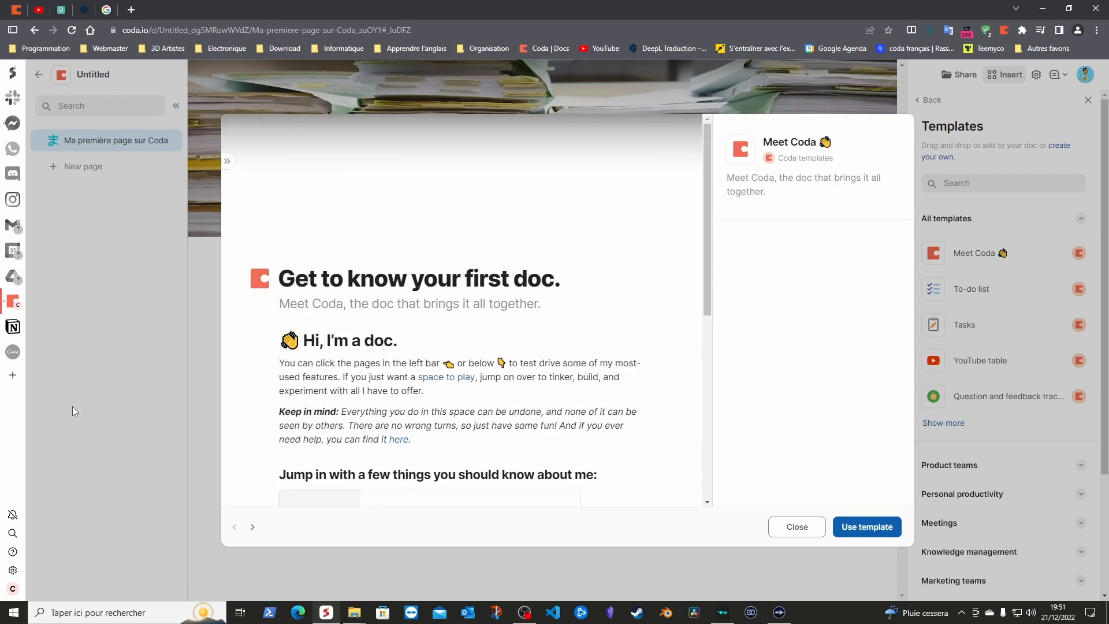
scroll(539, 357, "down", 6)
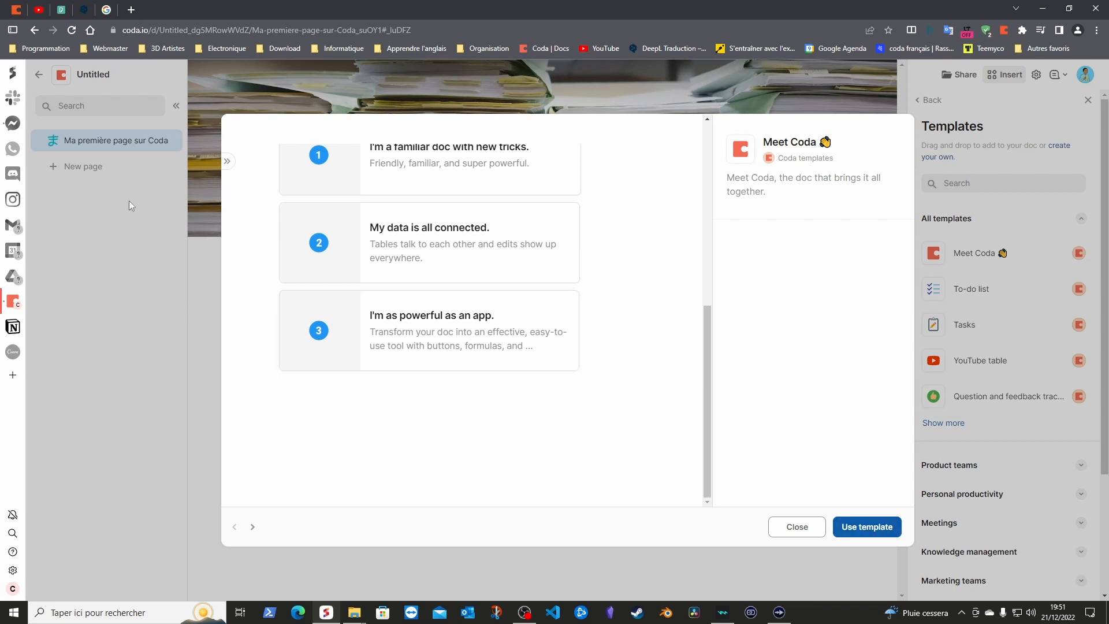
left_click(790, 524)
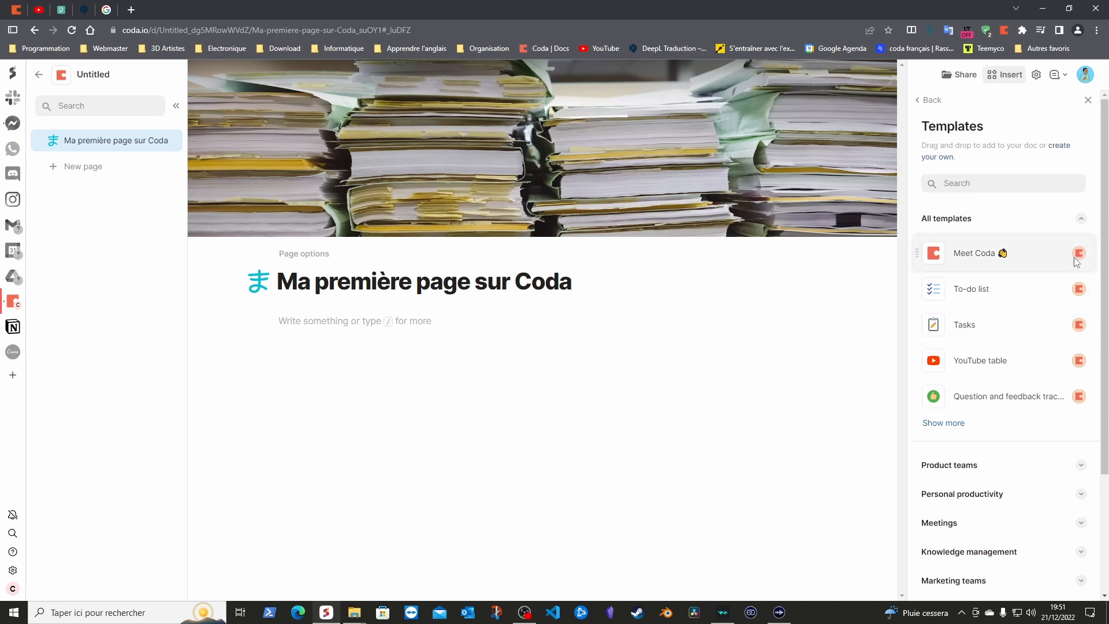
- Browse the expanded list of all templates and examine the templates in the Product teams category
left_click(954, 428)
scroll(1023, 354, "down", 10)
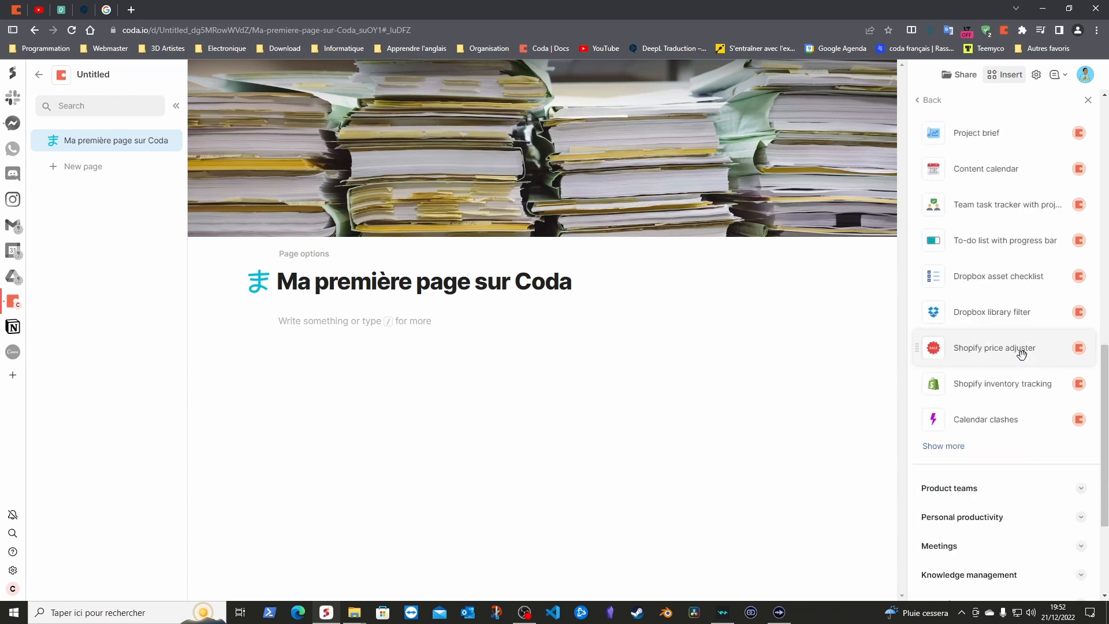
scroll(1021, 353, "down", 2)
left_click(944, 329)
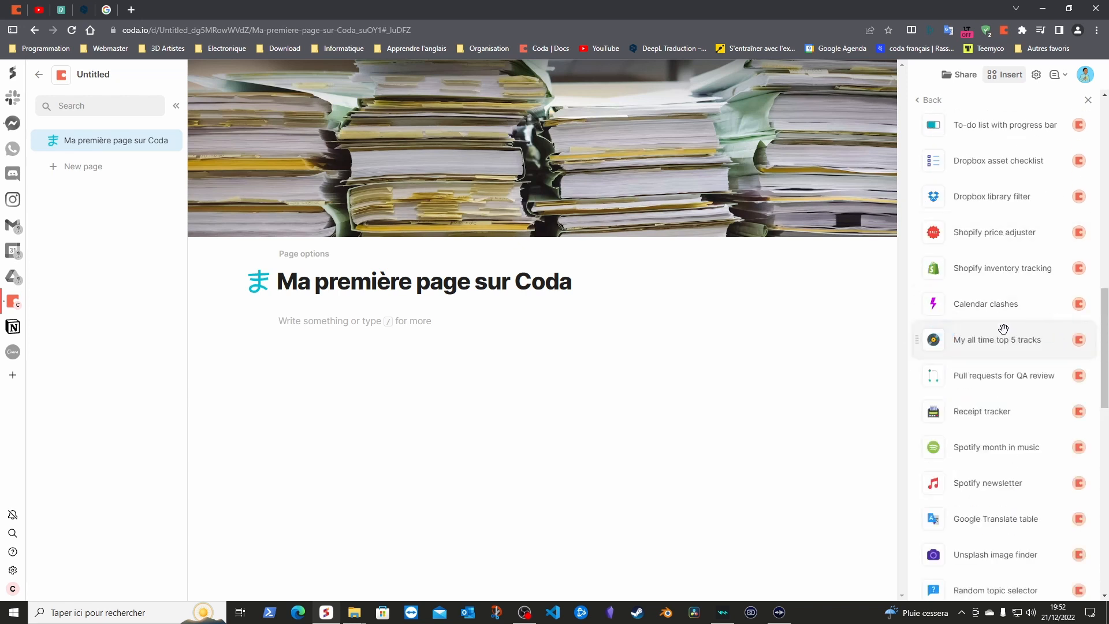
scroll(1003, 328, "down", 14)
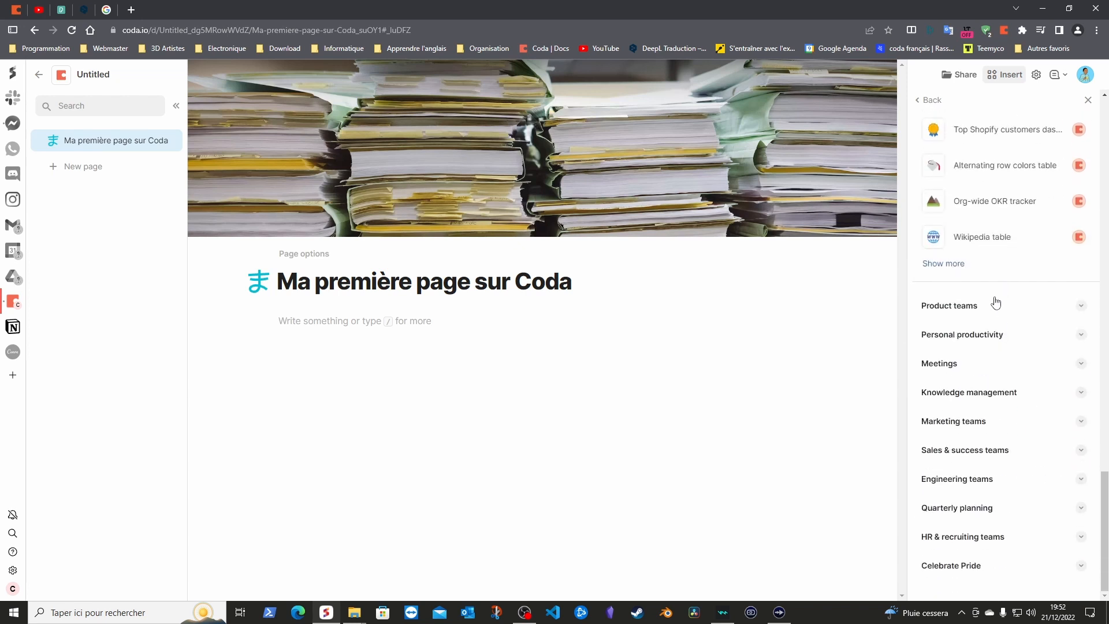
left_click(955, 264)
scroll(1005, 292, "down", 5)
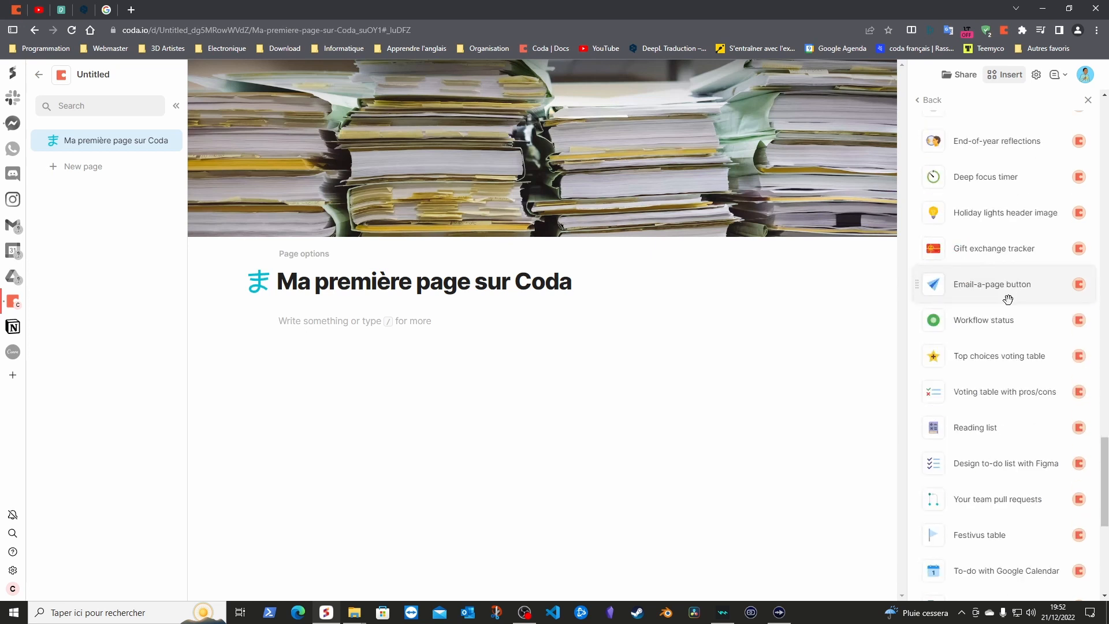
scroll(1008, 299, "down", 5)
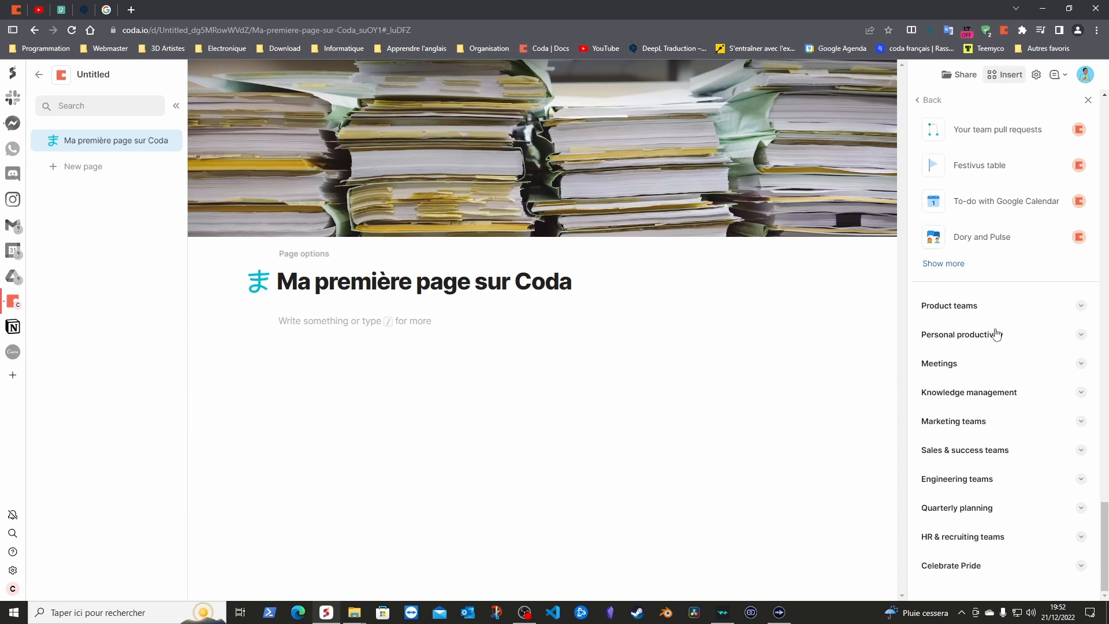
left_click(1082, 306)
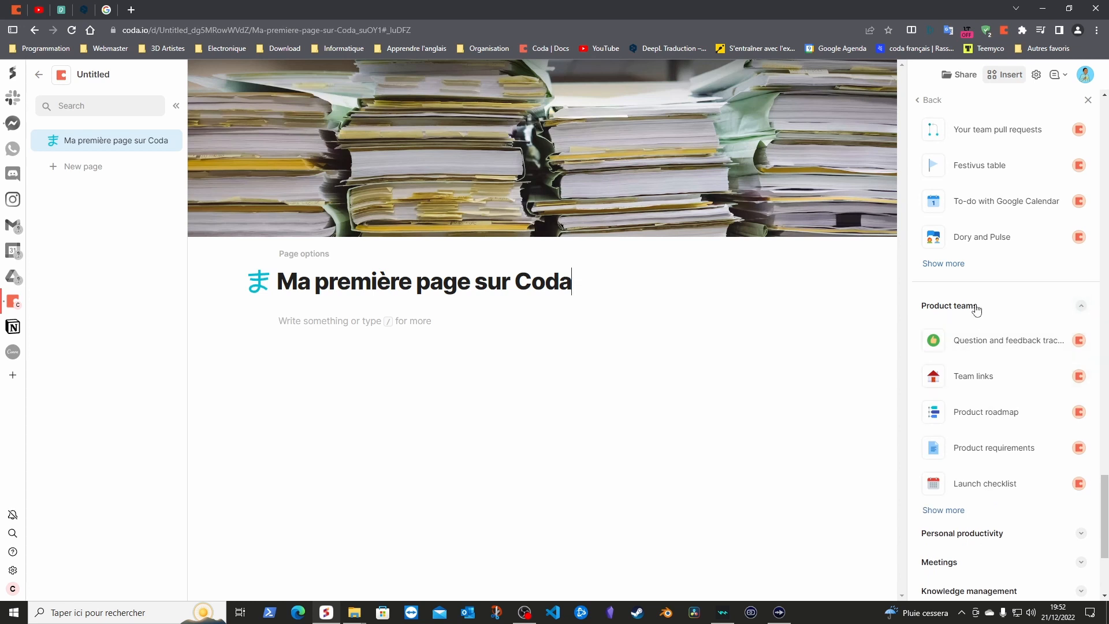
left_click(1082, 306)
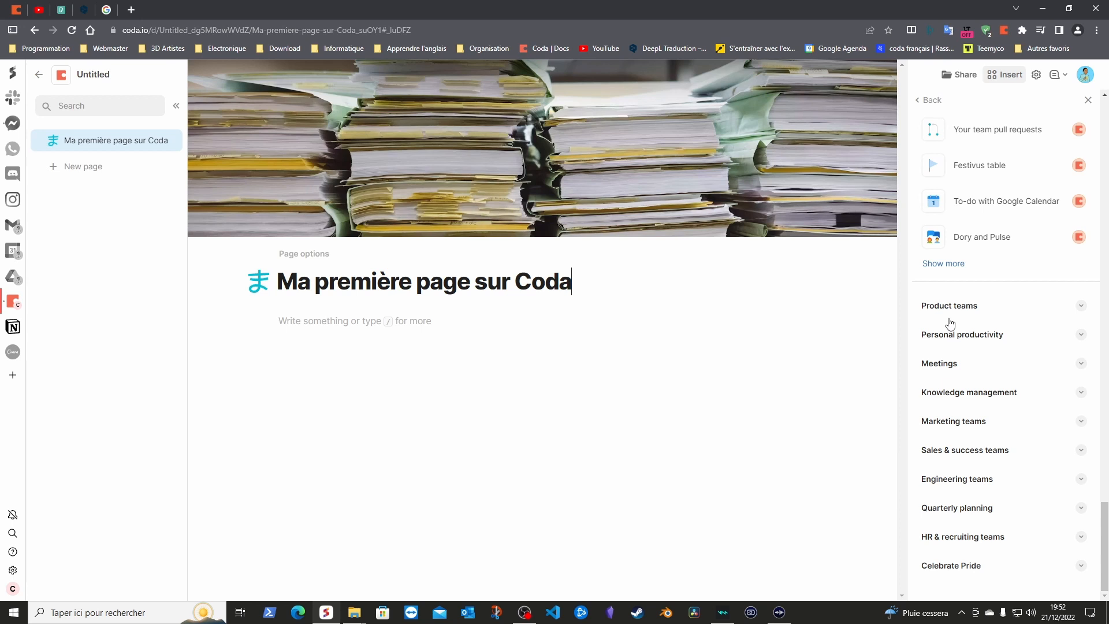
scroll(1024, 317, "up", 10)
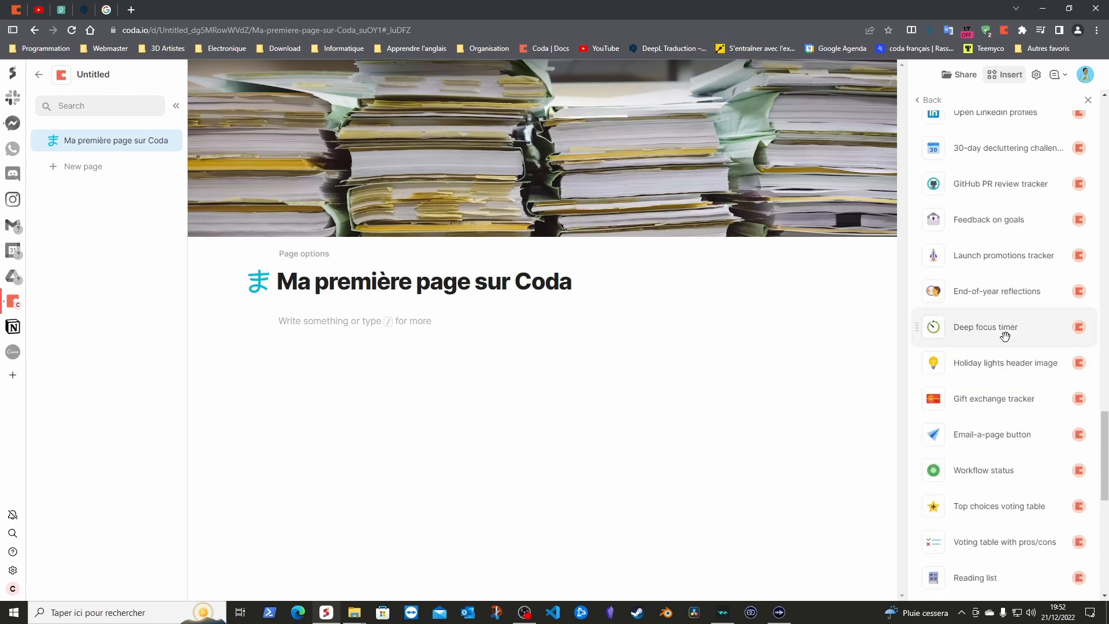
scroll(999, 296, "up", 10)
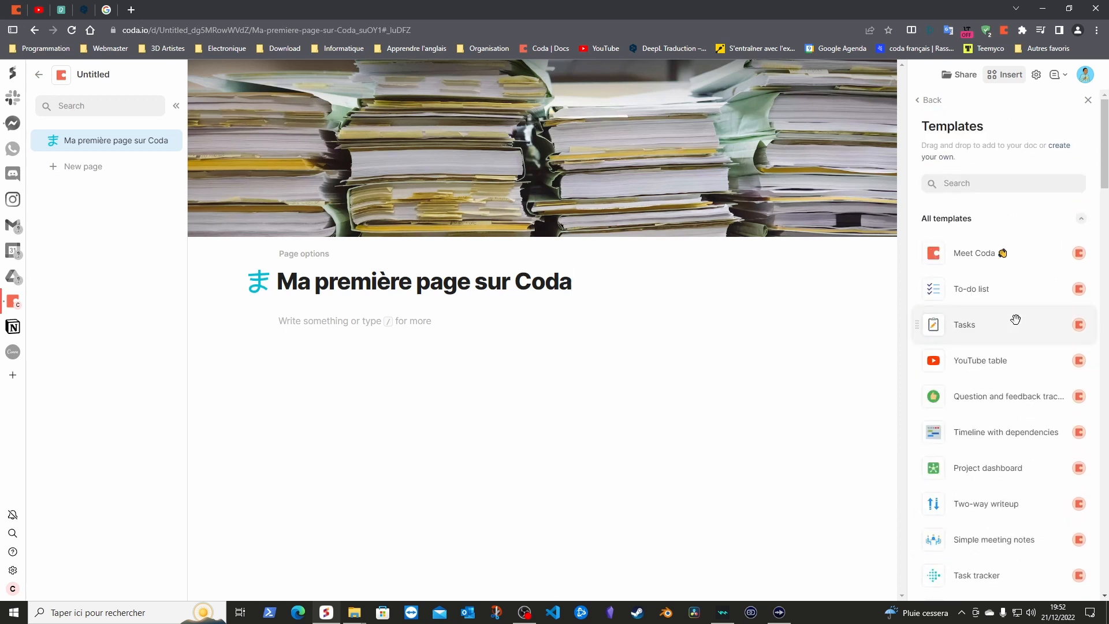
left_click(995, 183)
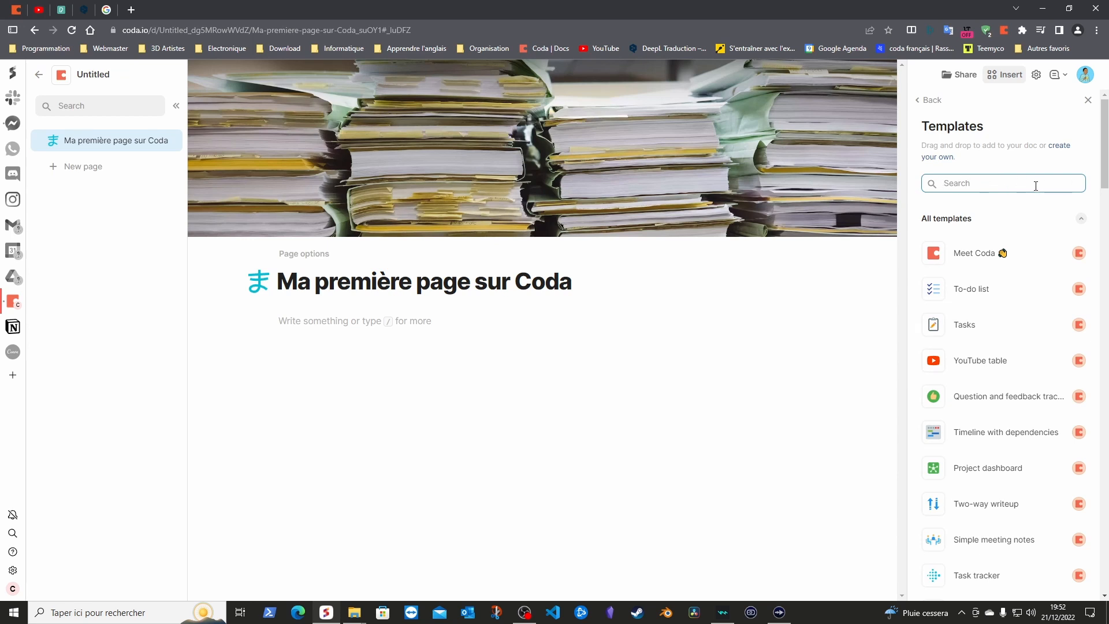
- Try adding a 3 Columns layout from the text and media blocks below the page title, and undo it
left_click(931, 100)
left_click(977, 250)
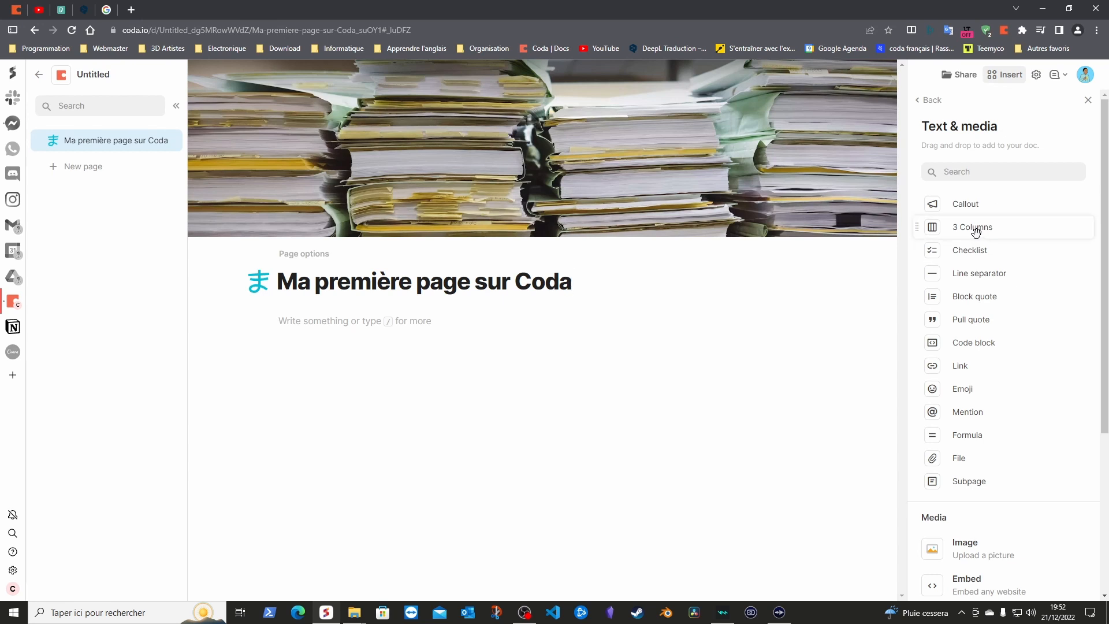
left_click_drag(984, 229, 301, 347)
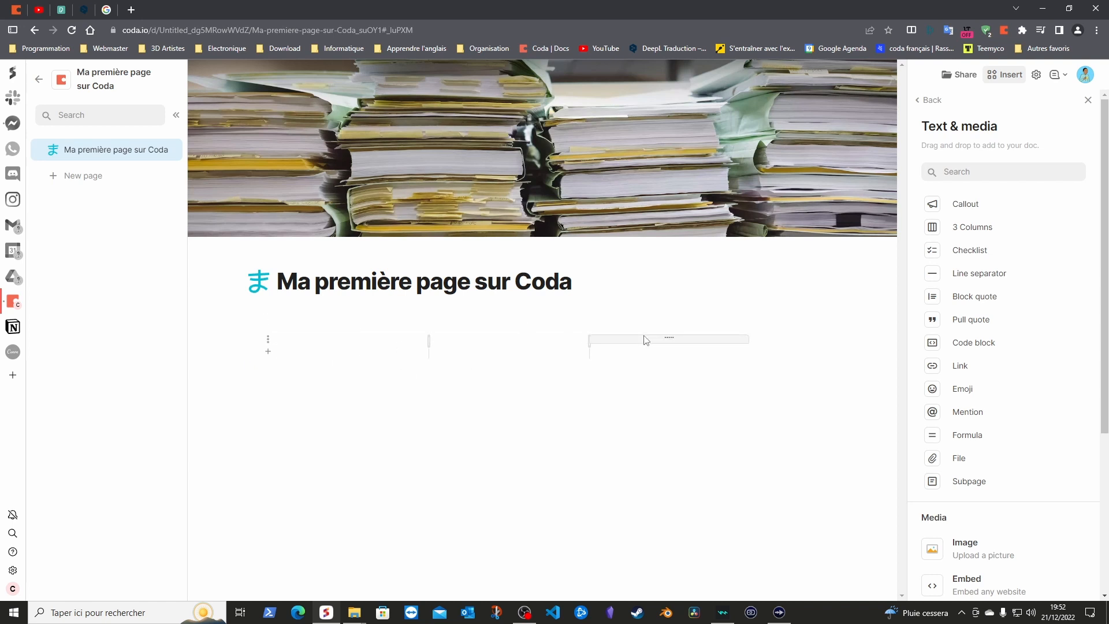
key("ctrl+z")
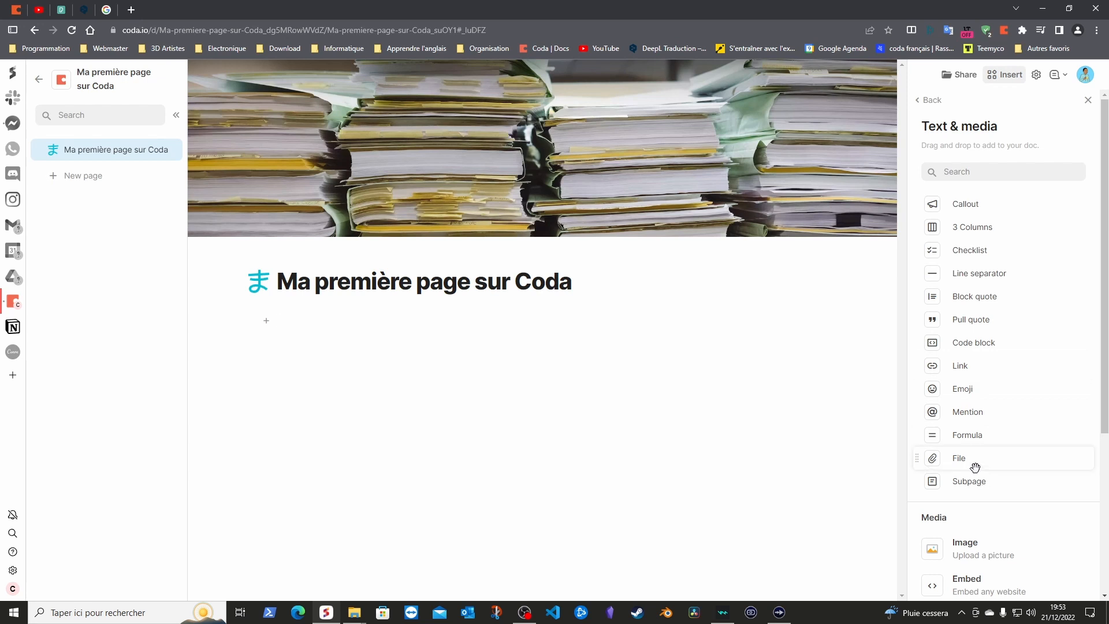
- Look through the remaining text and media blocks, and insert a plain table below the page title
scroll(1016, 379, "down", 4)
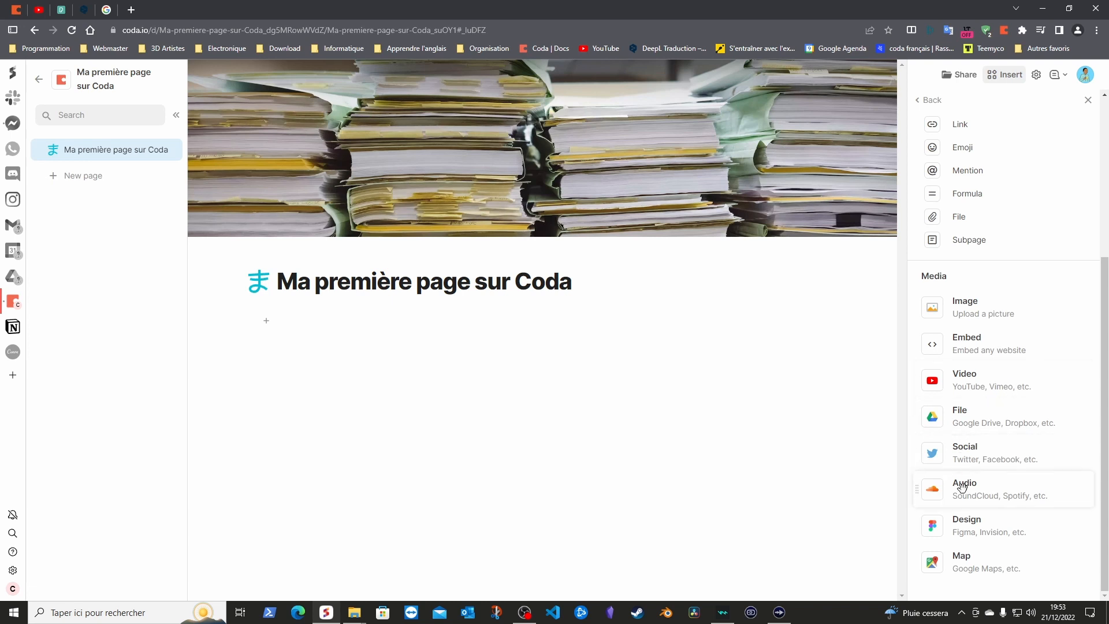
scroll(1005, 260, "up", 4)
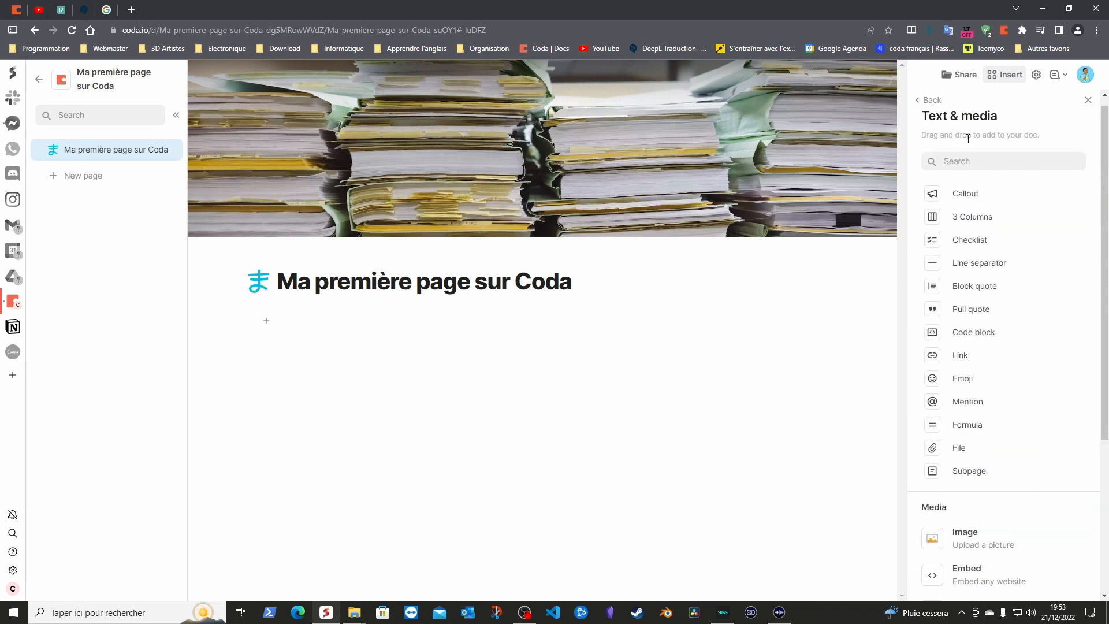
left_click(927, 103)
left_click(969, 280)
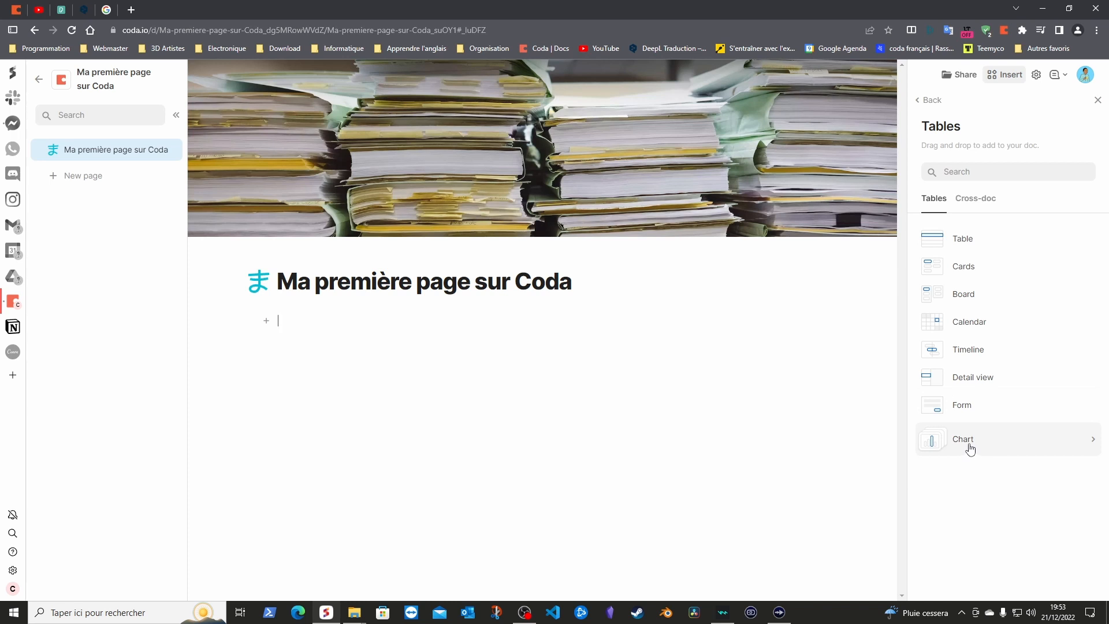
left_click_drag(966, 244, 456, 343)
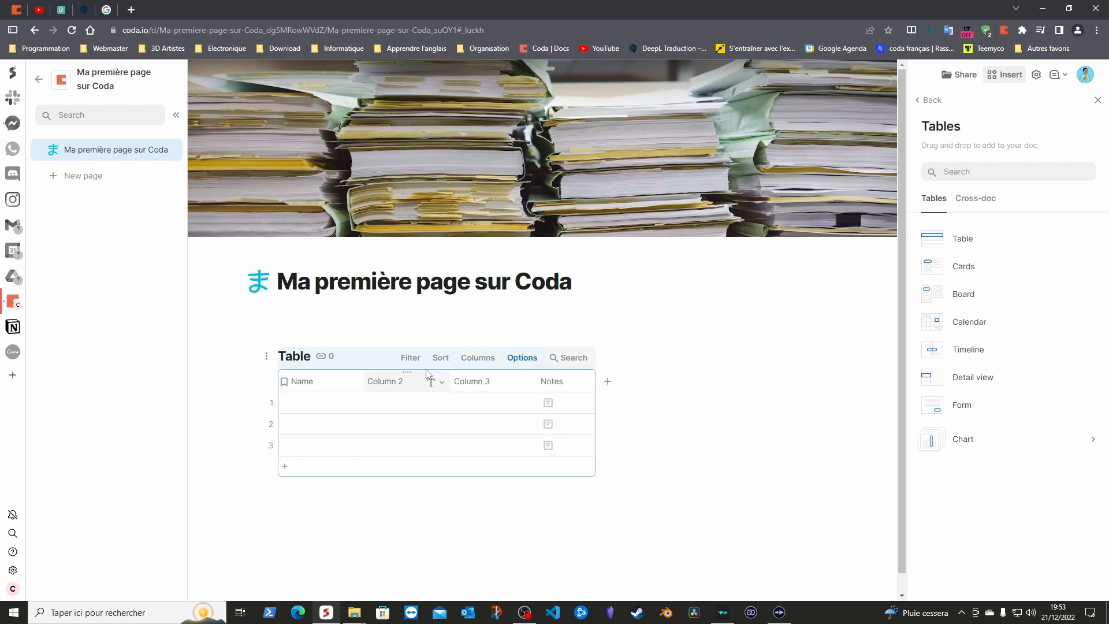
- Try the Cards, Detail and Calendar layouts on the new table, check the additional layouts, and restore the Table layout
left_click(529, 360)
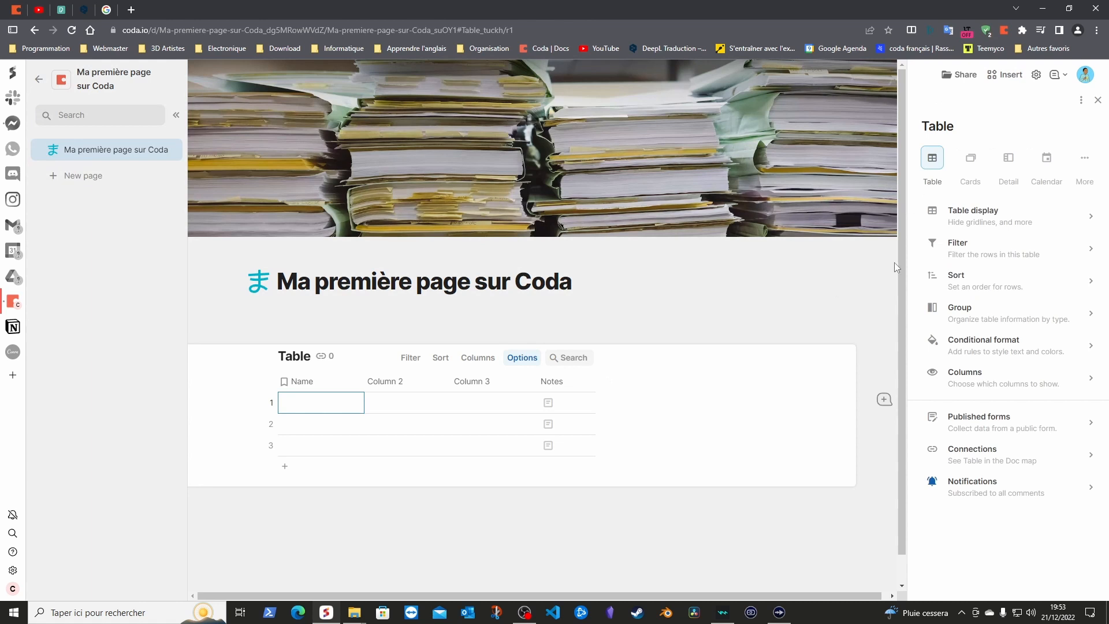
left_click(978, 166)
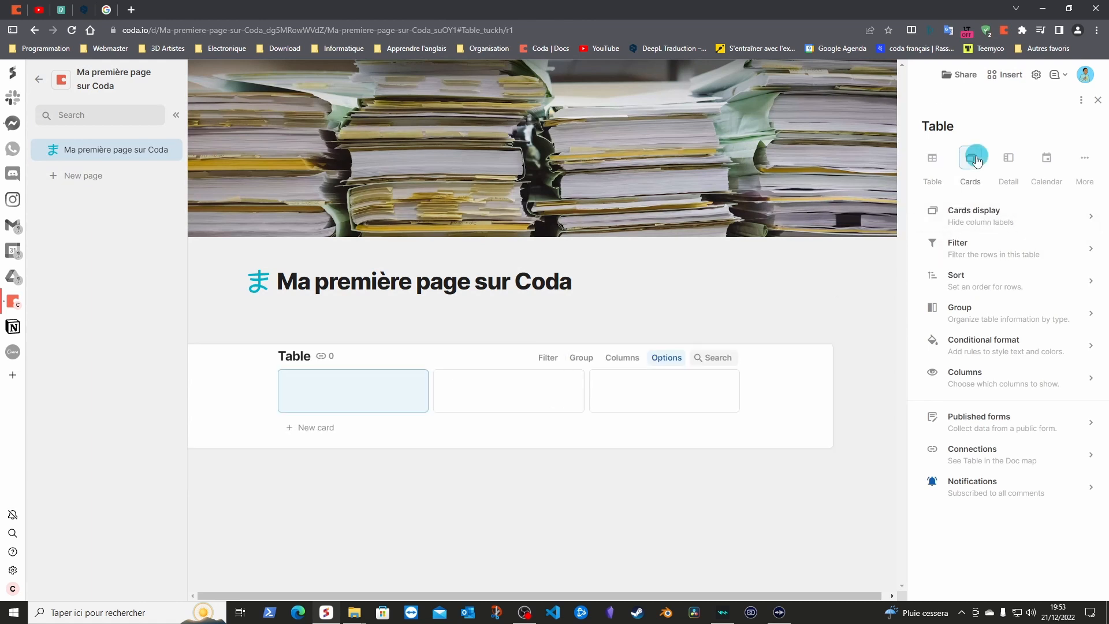
left_click(1010, 160)
left_click(1048, 162)
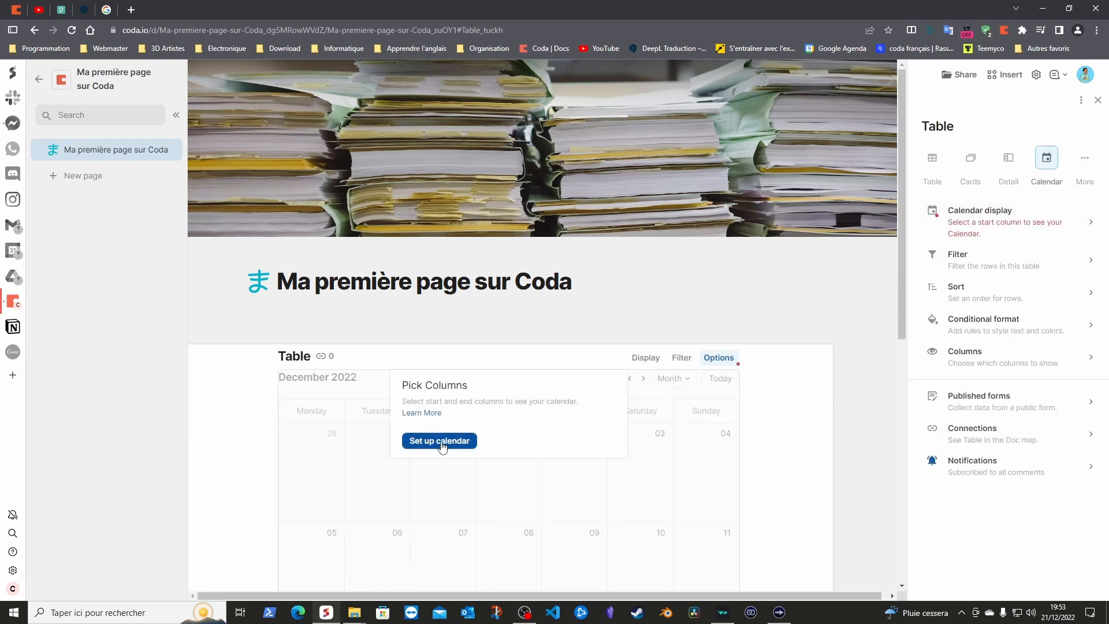
left_click(1091, 164)
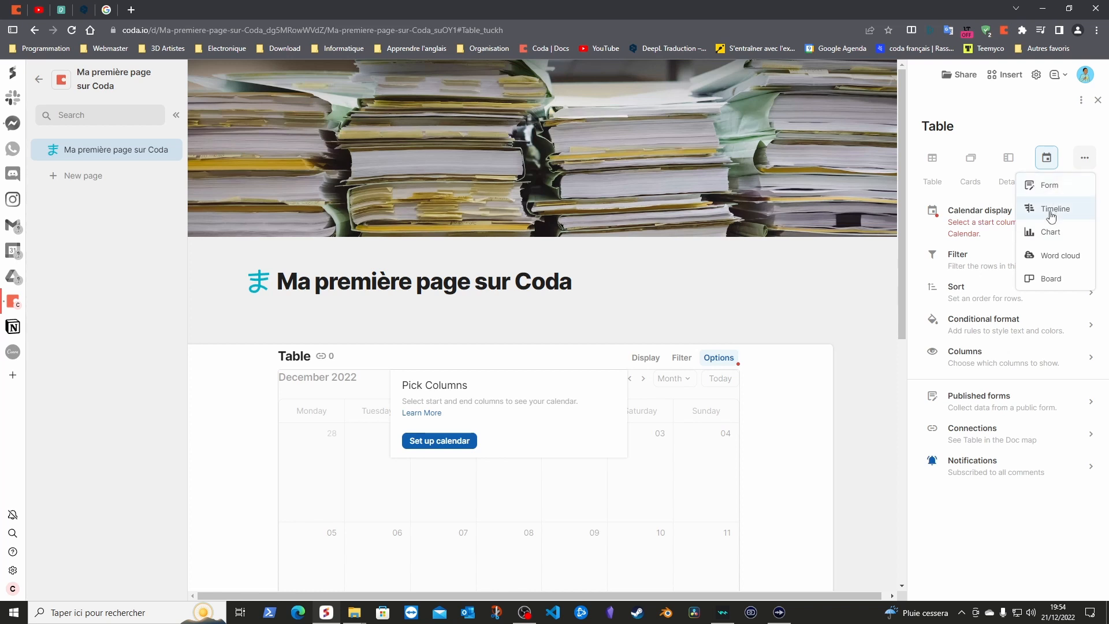
left_click(1021, 118)
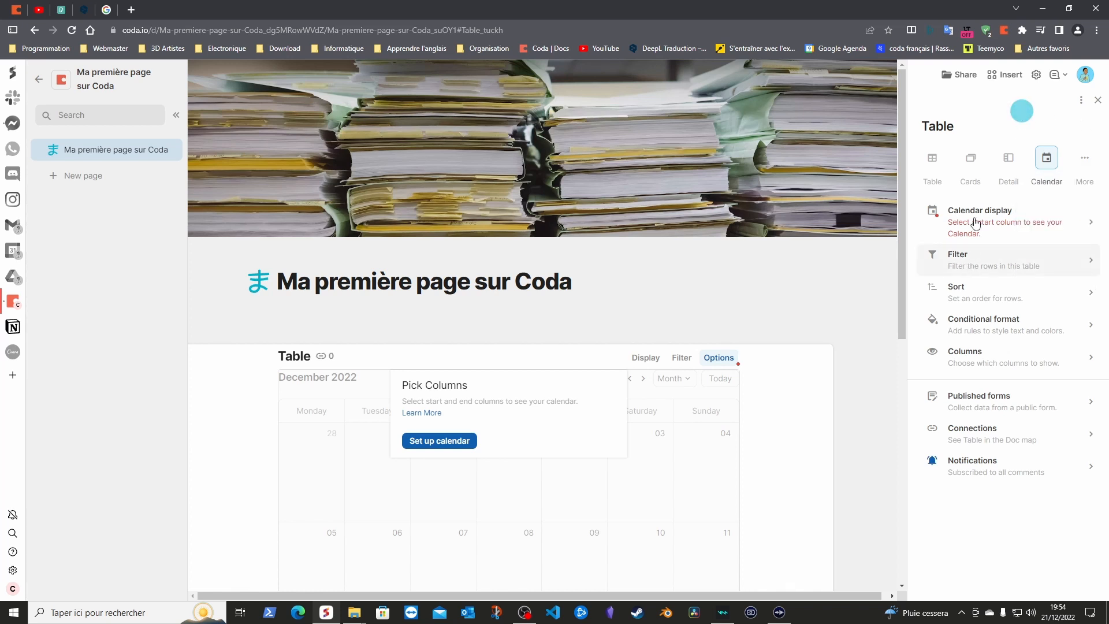
left_click(922, 165)
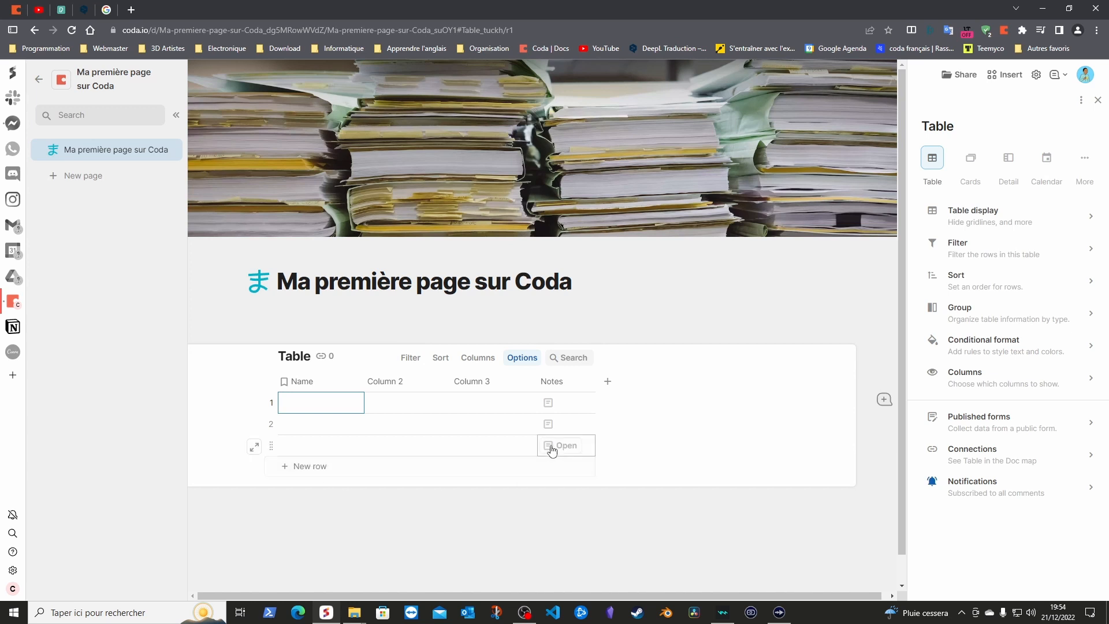
- Hide and reshow the table's title in its display settings, examine the freeze-columns choices, and close the options
left_click(986, 213)
left_click(1084, 166)
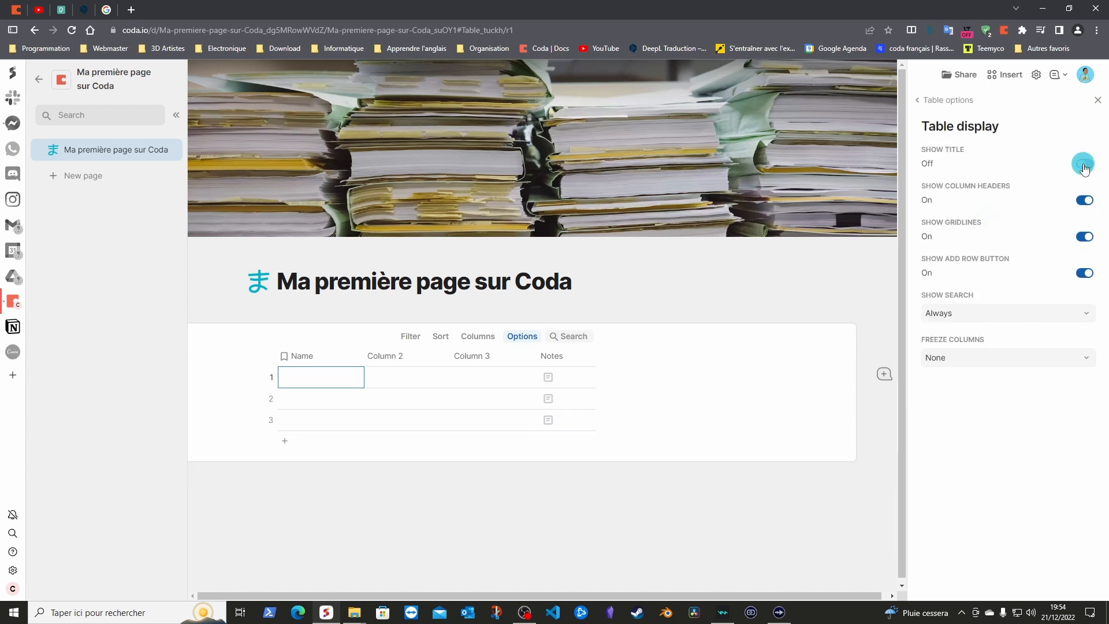
left_click(1085, 166)
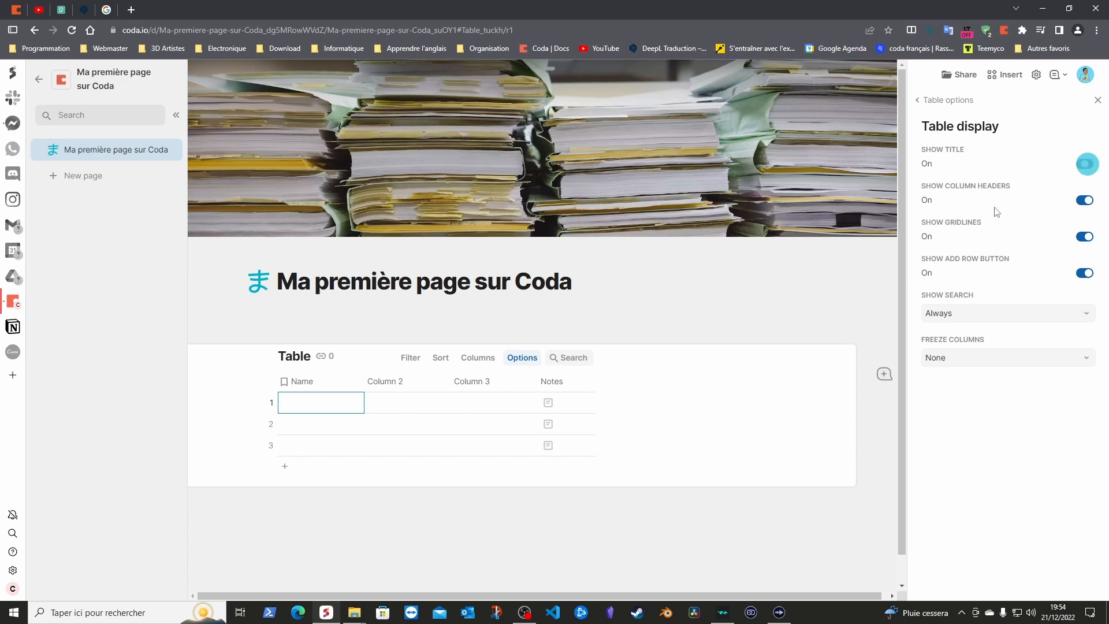
left_click(973, 321)
left_click(972, 369)
left_click(973, 361)
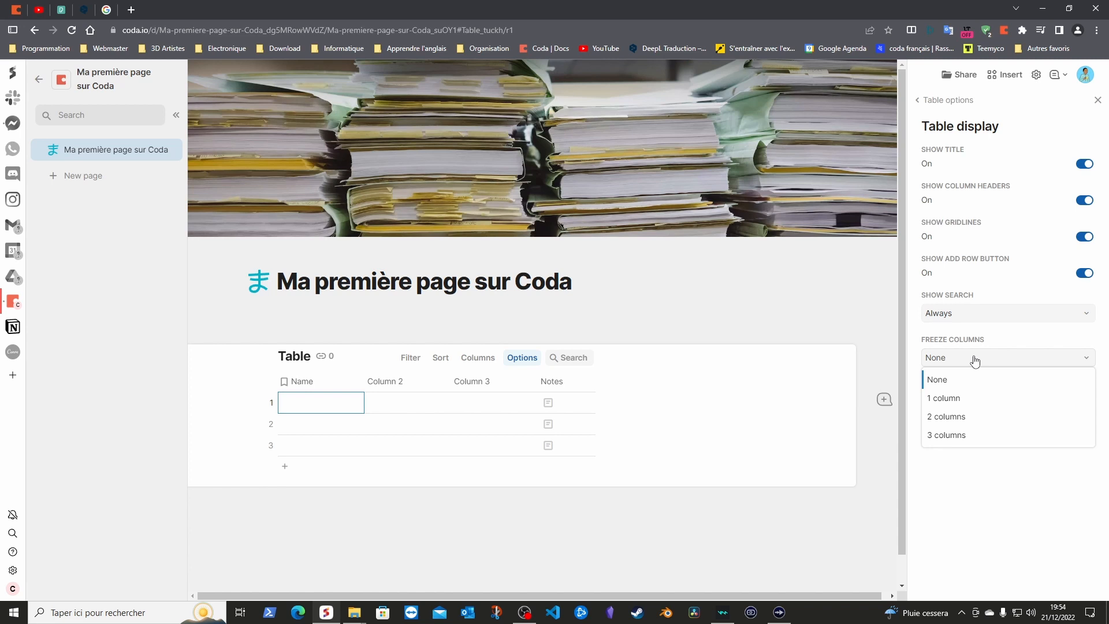
left_click(972, 358)
left_click(949, 101)
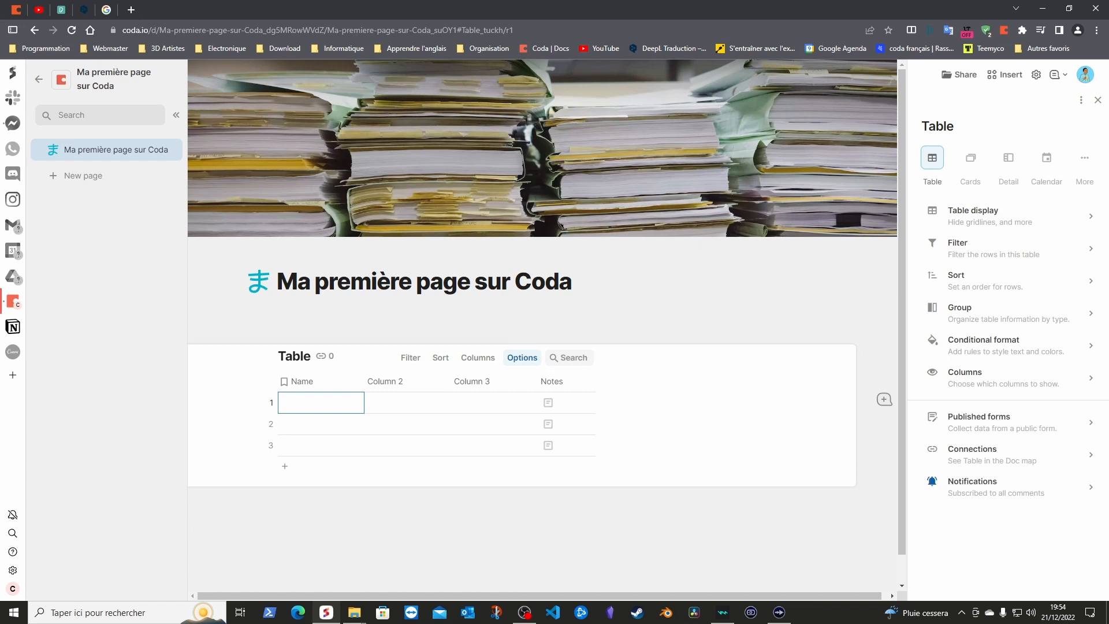
left_click(1098, 101)
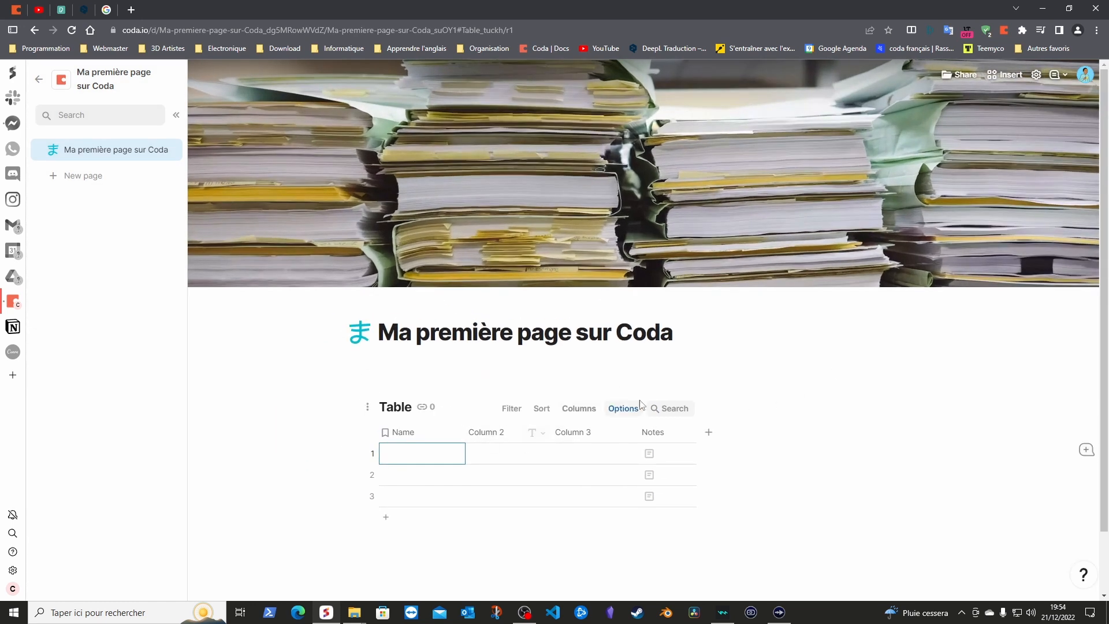
- Reopen the table's options, check the available export action, and close them
left_click(624, 408)
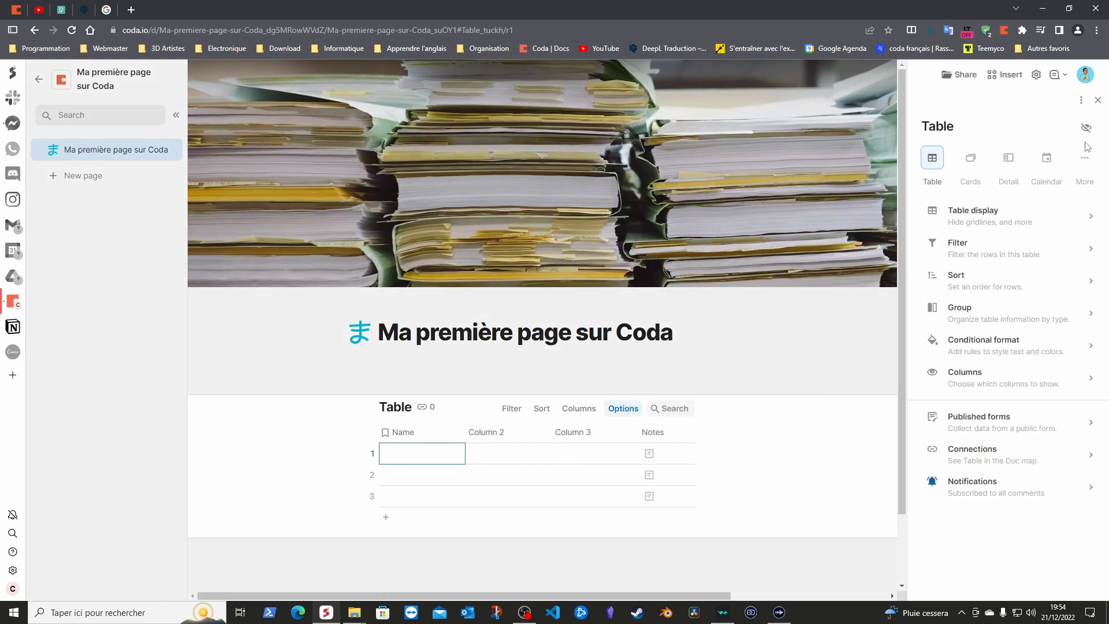
left_click(1082, 103)
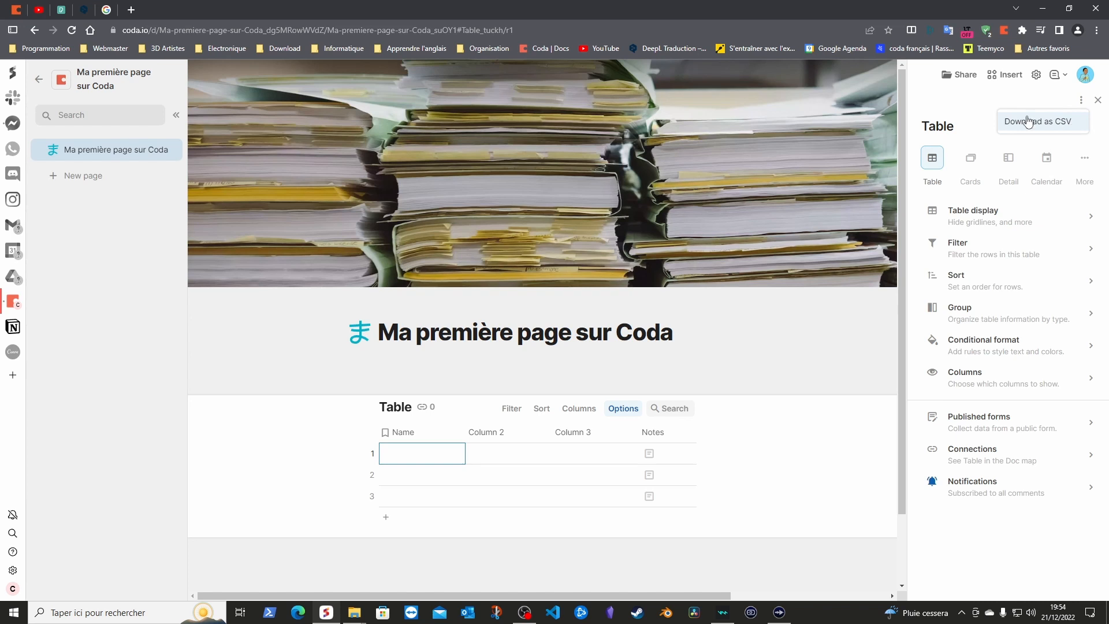
left_click(1098, 99)
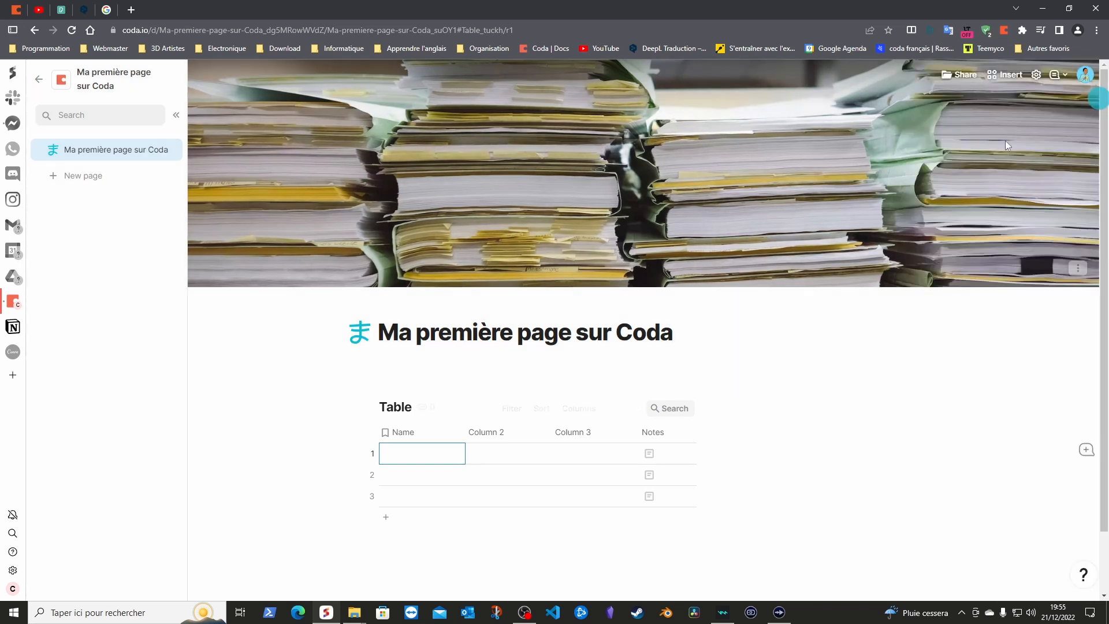
- Examine the chart types that can be inserted from the table blocks, and return to the list of table blocks
left_click(1008, 75)
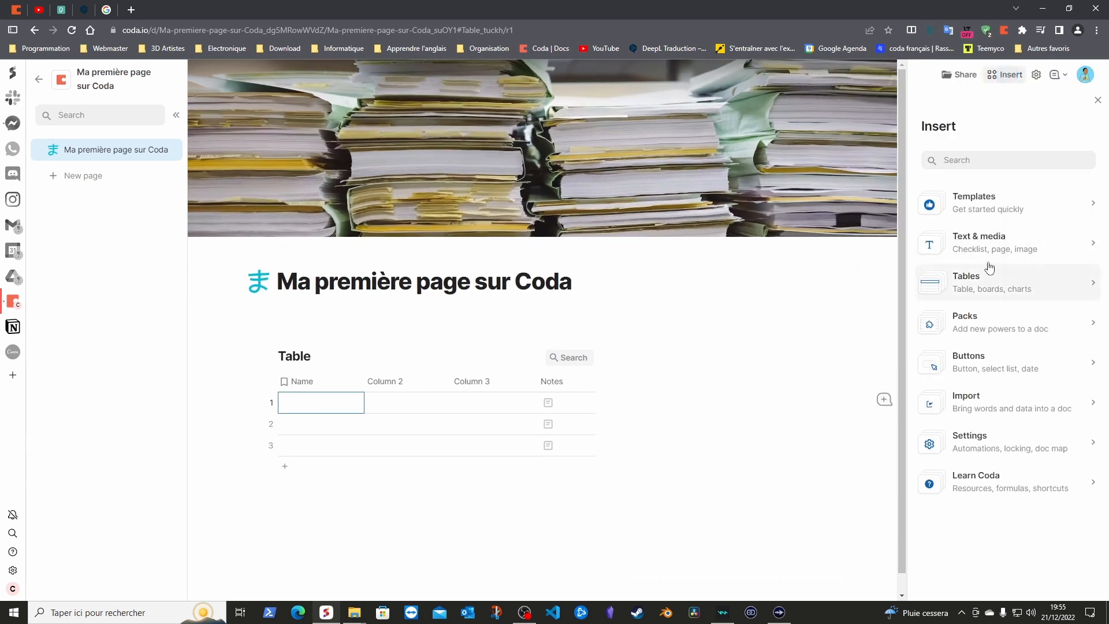
left_click(983, 290)
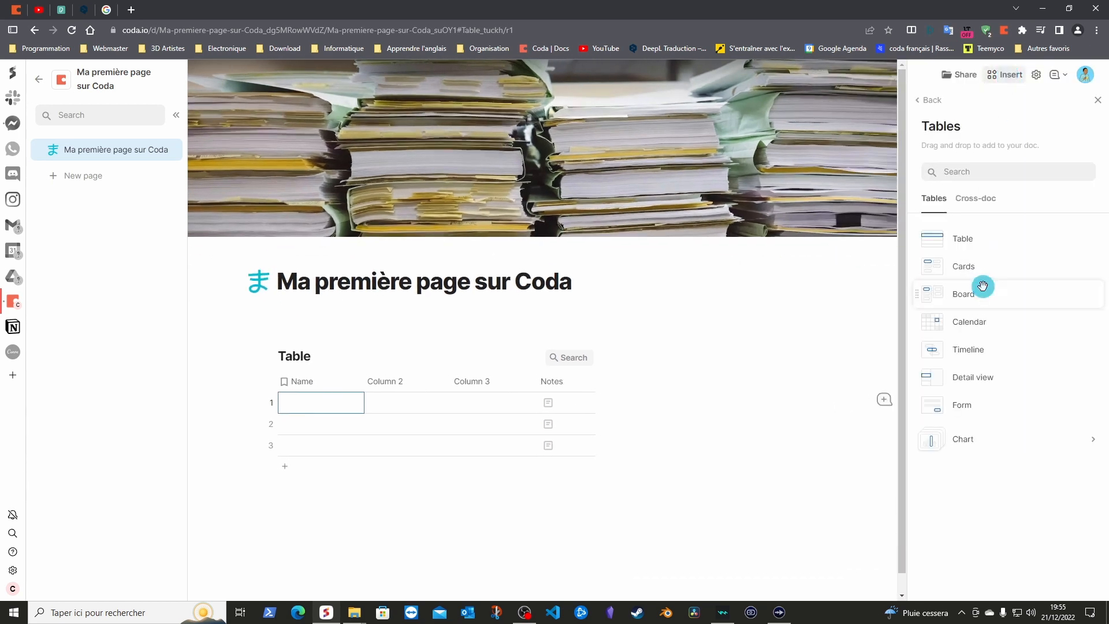
left_click(977, 440)
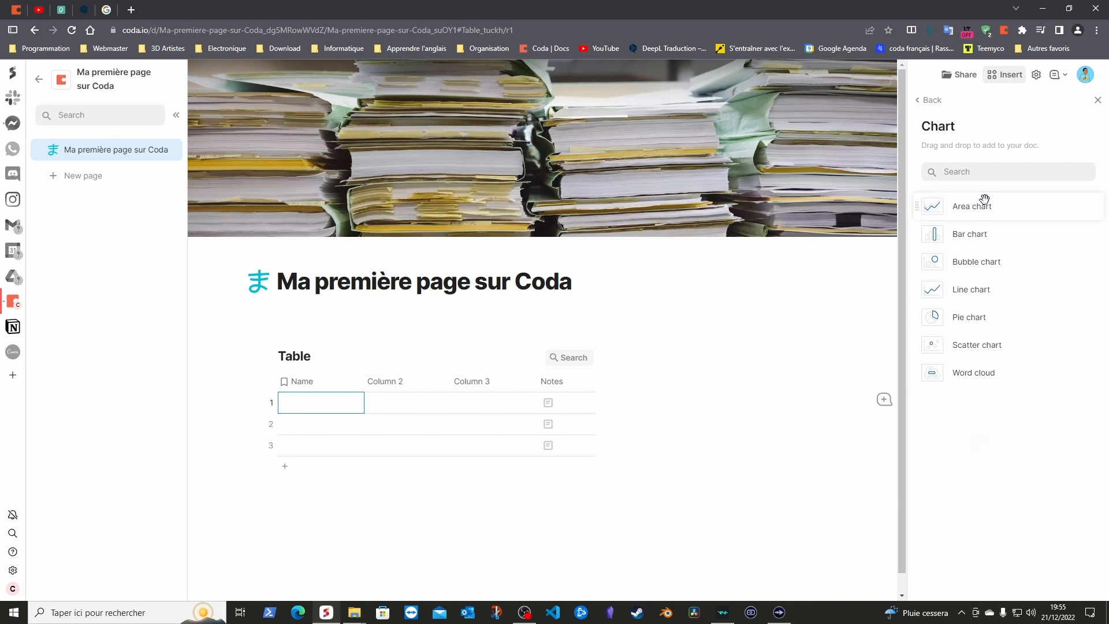
left_click(930, 100)
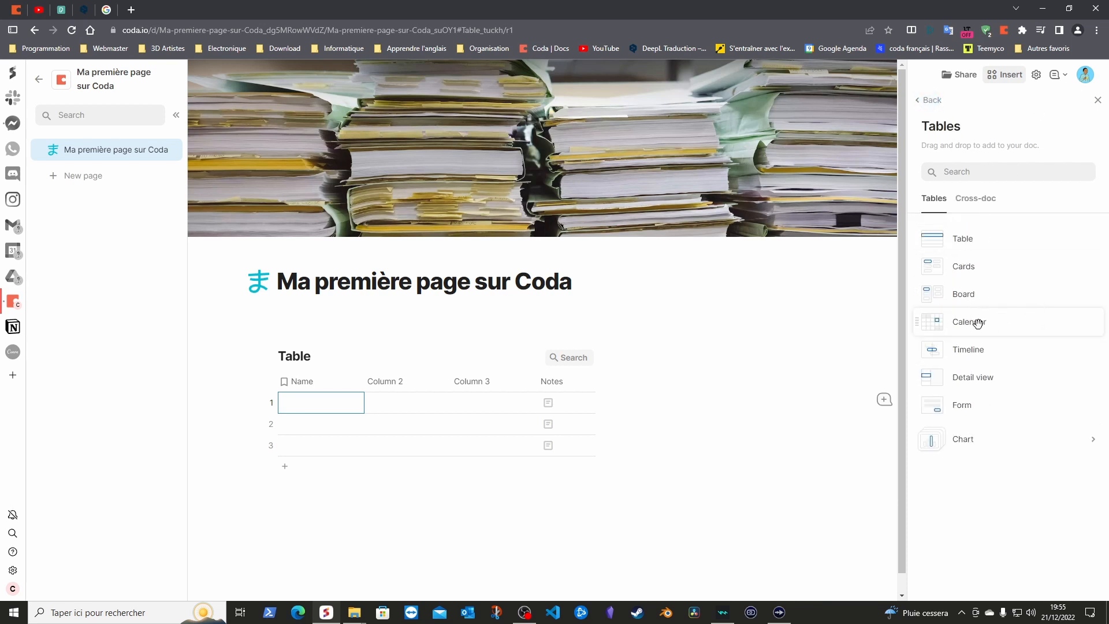
- Insert a blank calendar below the existing table and look over its month grid
left_click(939, 325)
left_click_drag(939, 324, 289, 526)
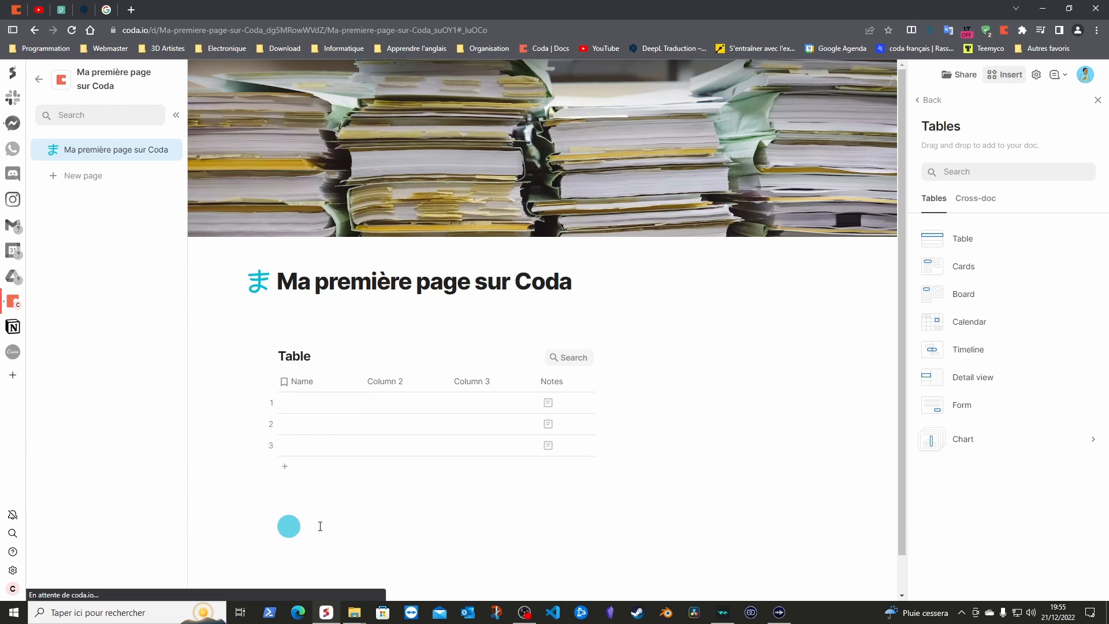
scroll(799, 397, "down", 1)
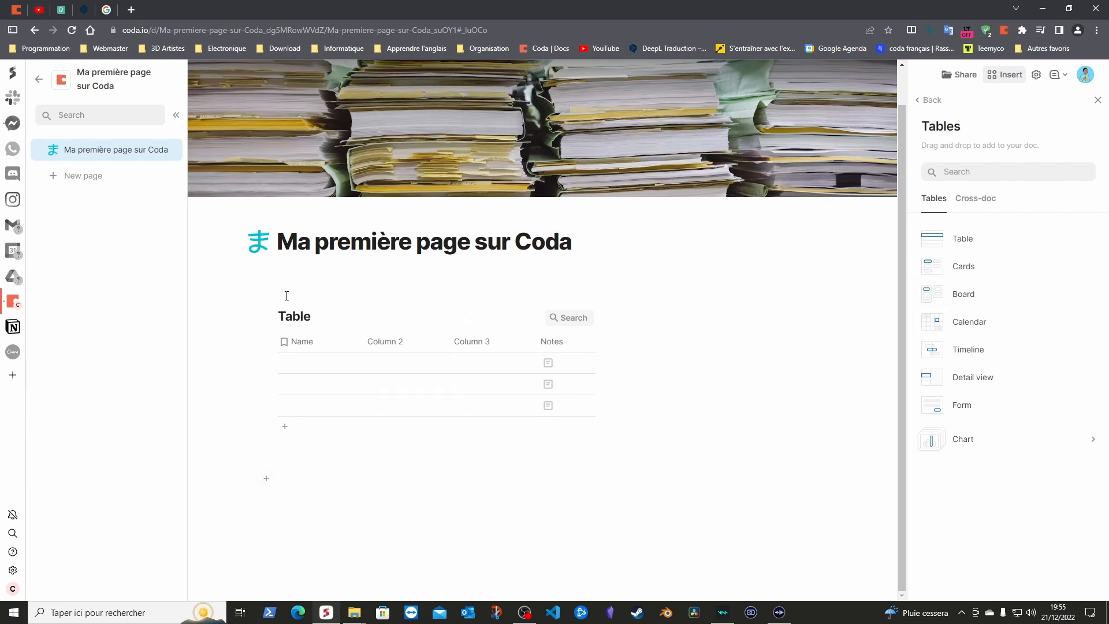
left_click_drag(924, 325, 276, 468)
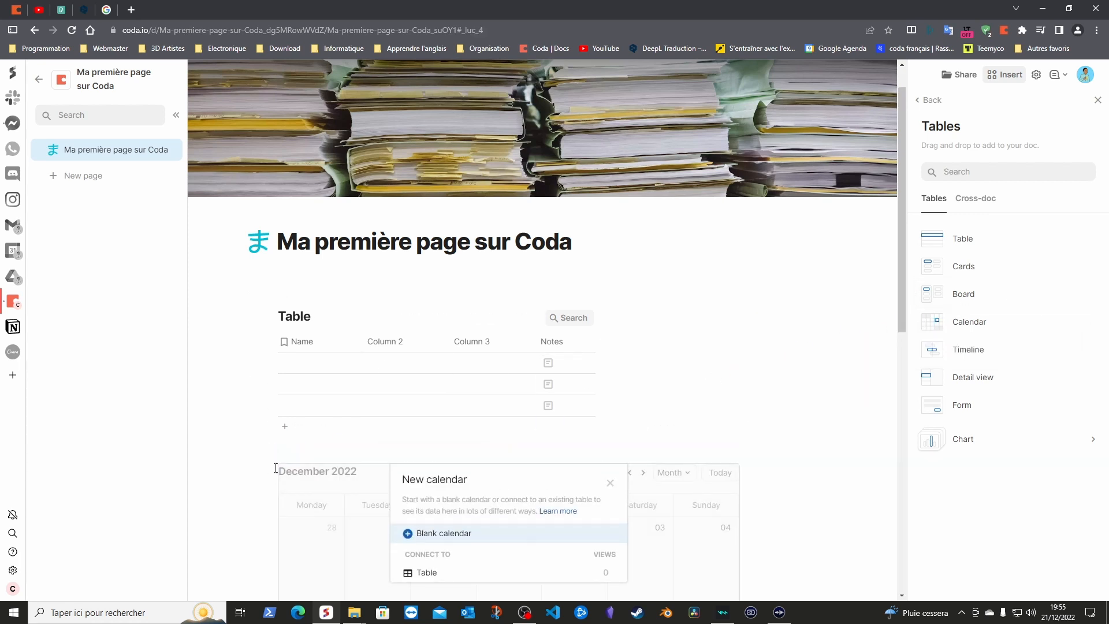
left_click(444, 537)
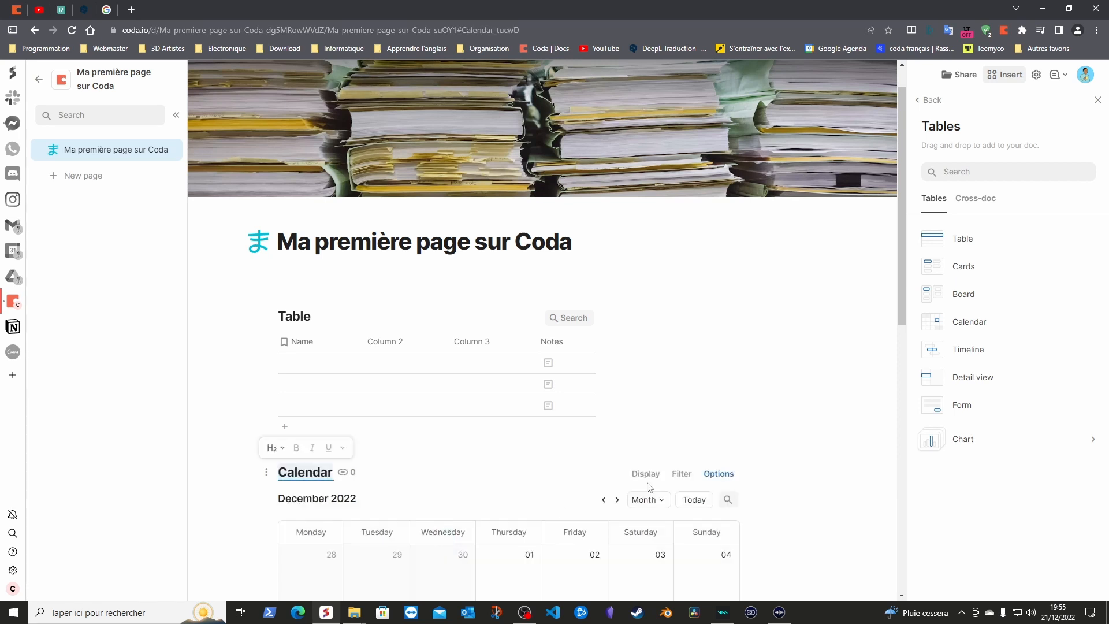
left_click(797, 419)
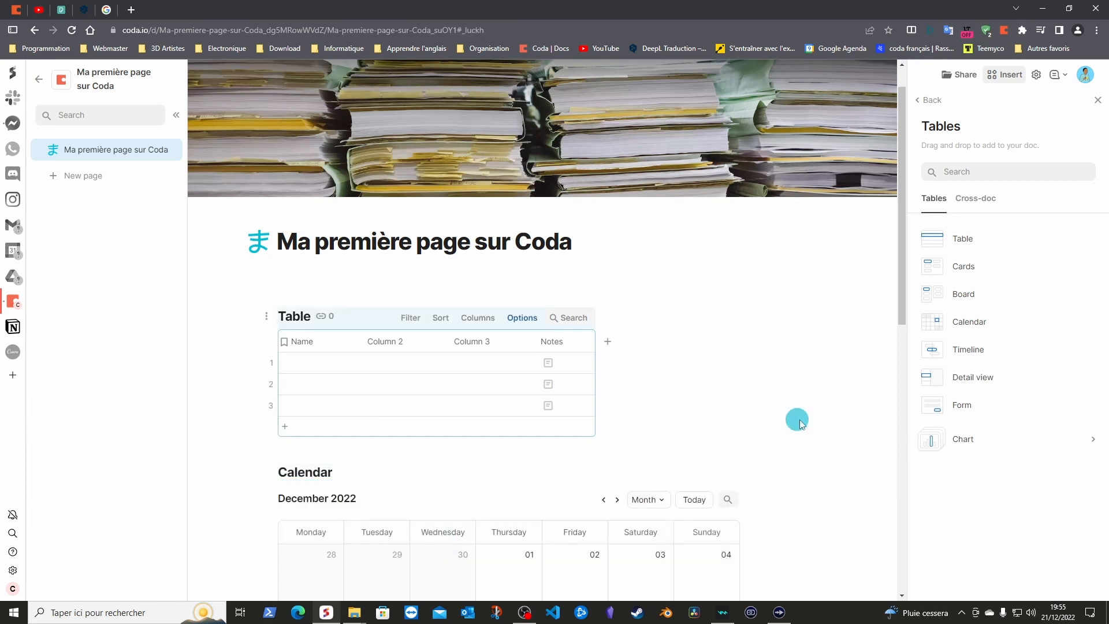
scroll(817, 413, "down", 1)
scroll(817, 413, "down", 10)
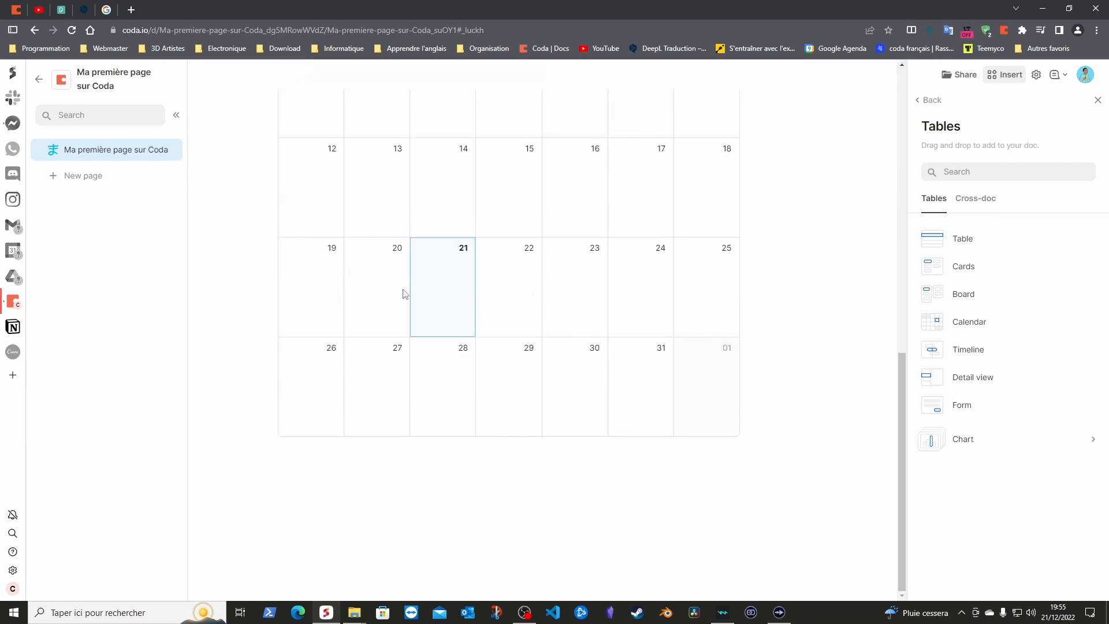
scroll(783, 315, "up", 4)
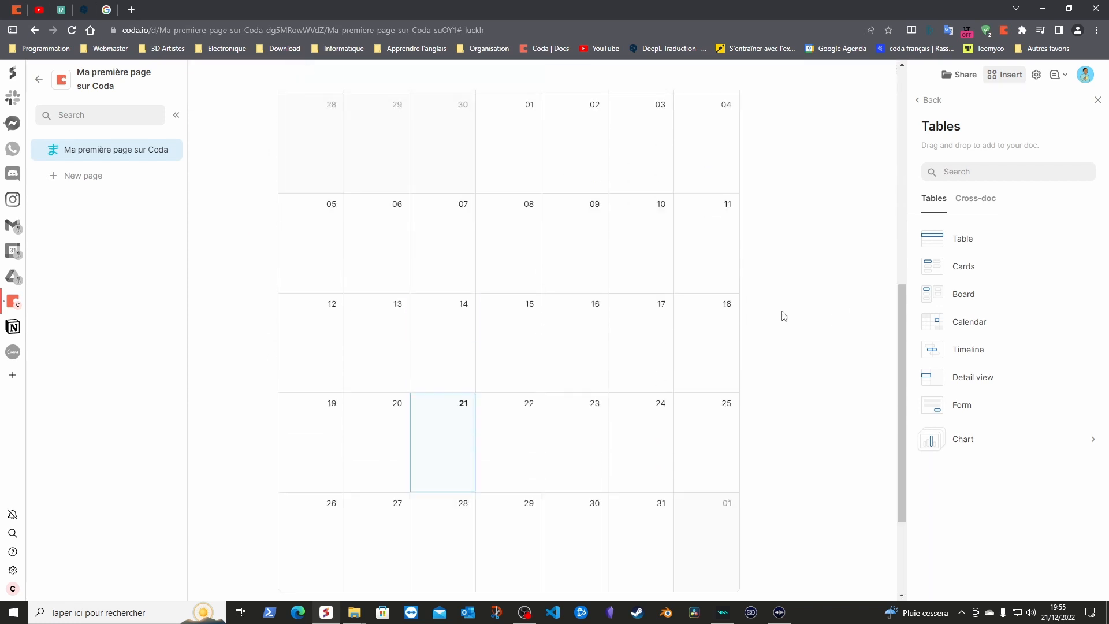
- Delete the blank table that sits above the calendar on the page
scroll(805, 206, "up", 1)
left_click(550, 277)
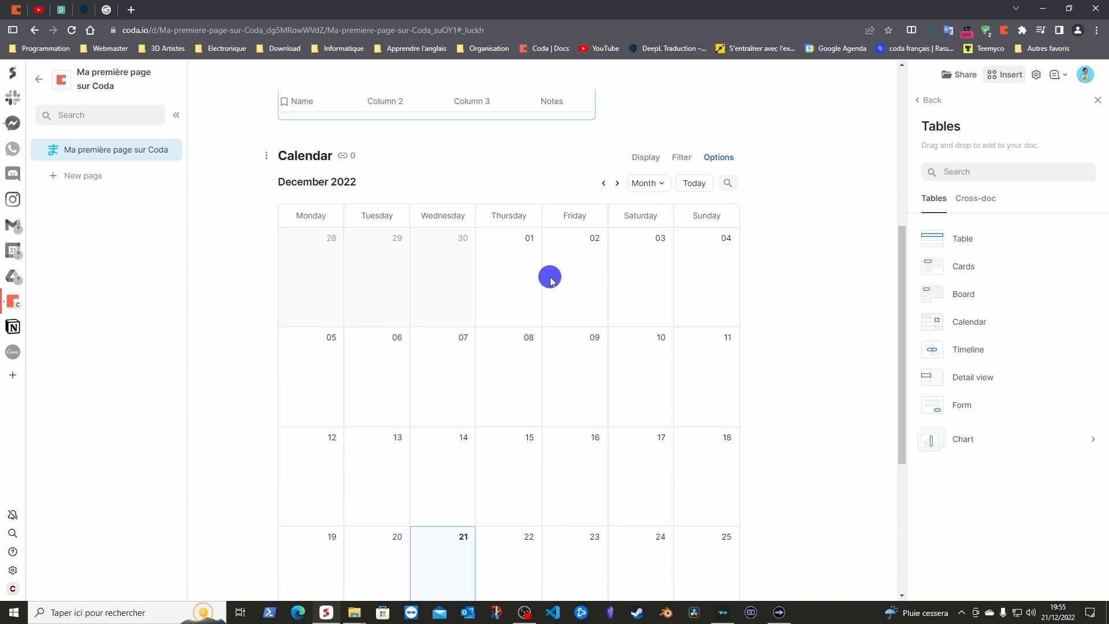
left_click(809, 240)
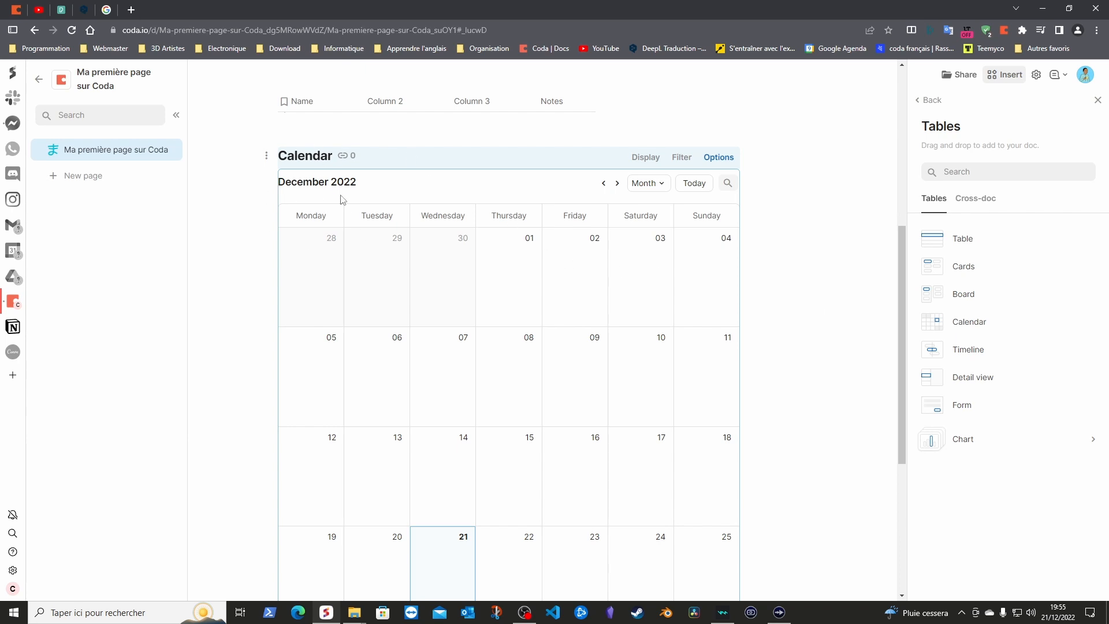
scroll(718, 164, "up", 3)
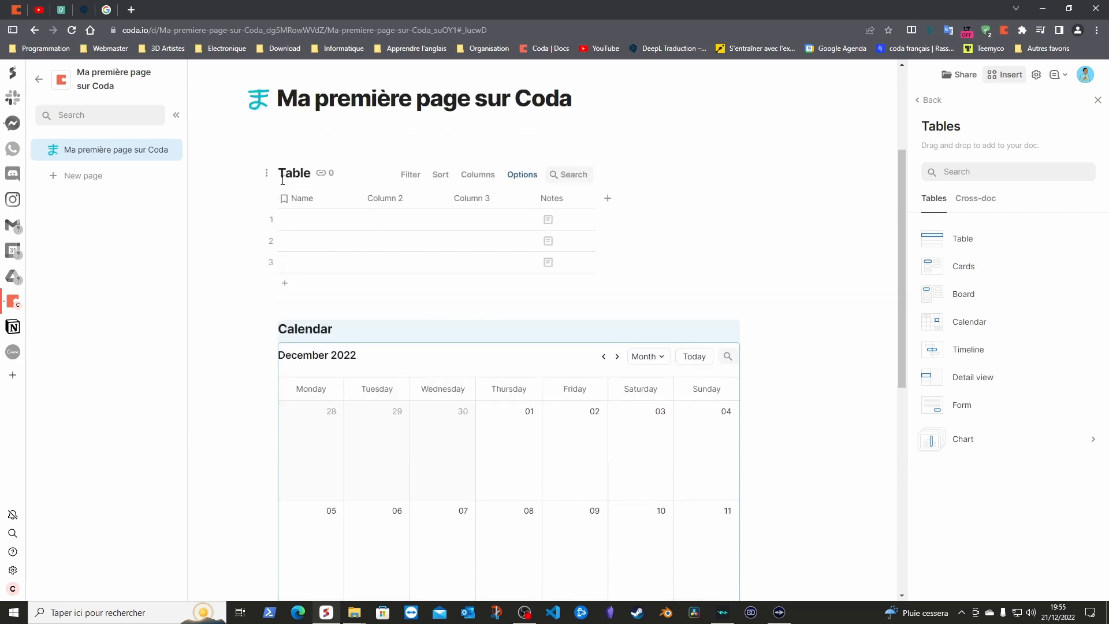
left_click(266, 173)
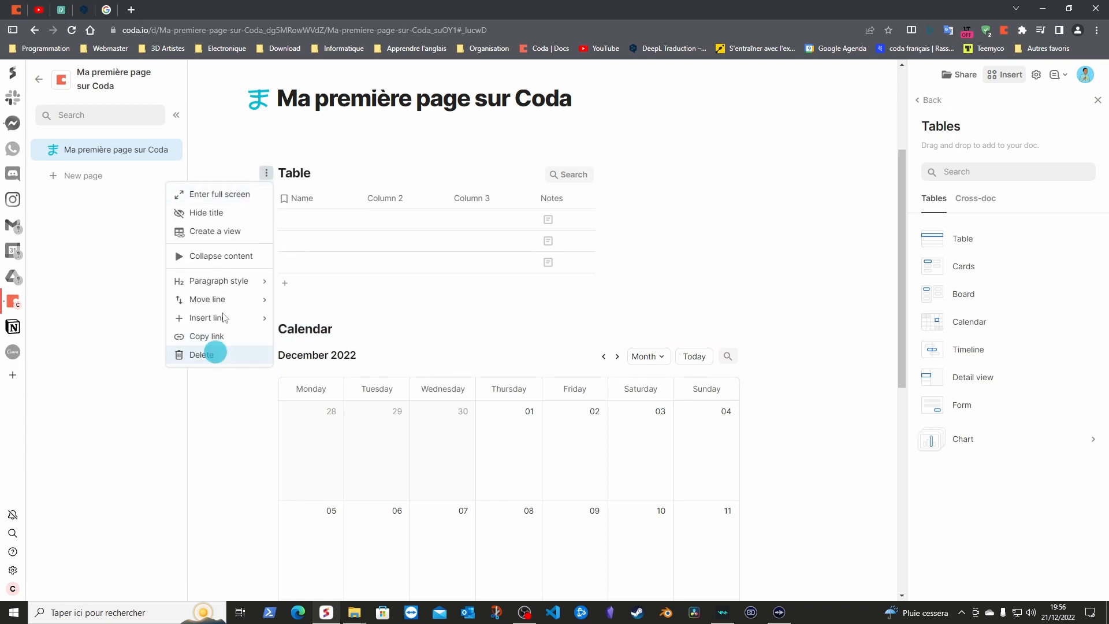
left_click(214, 354)
- Create a linked view of the calendar on the same page
scroll(849, 247, "down", 5)
left_click(306, 496)
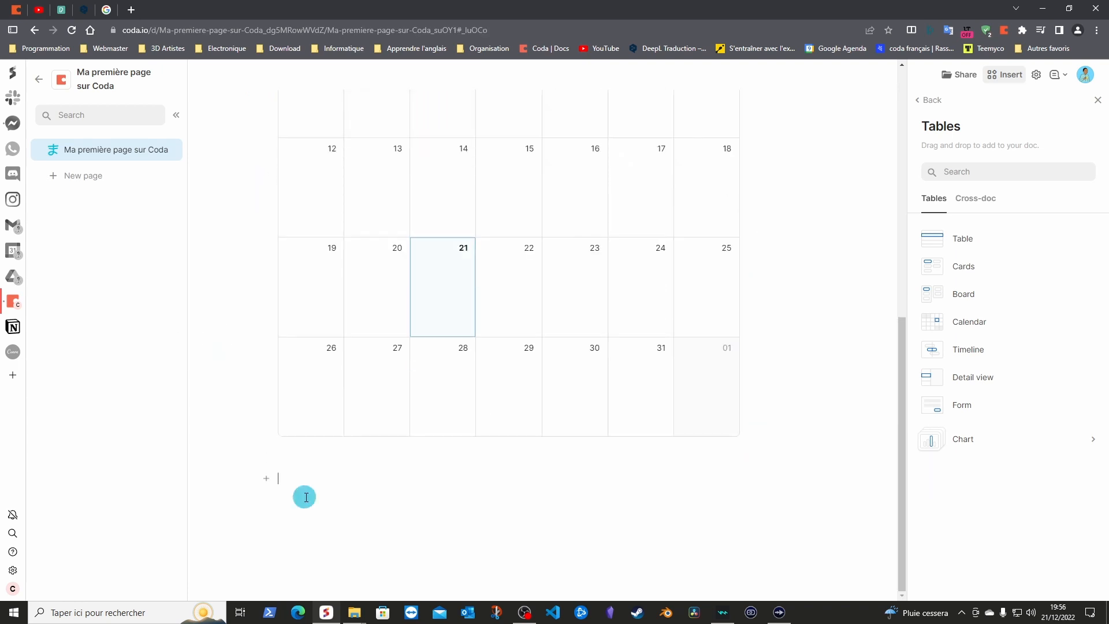
scroll(287, 271, "up", 6)
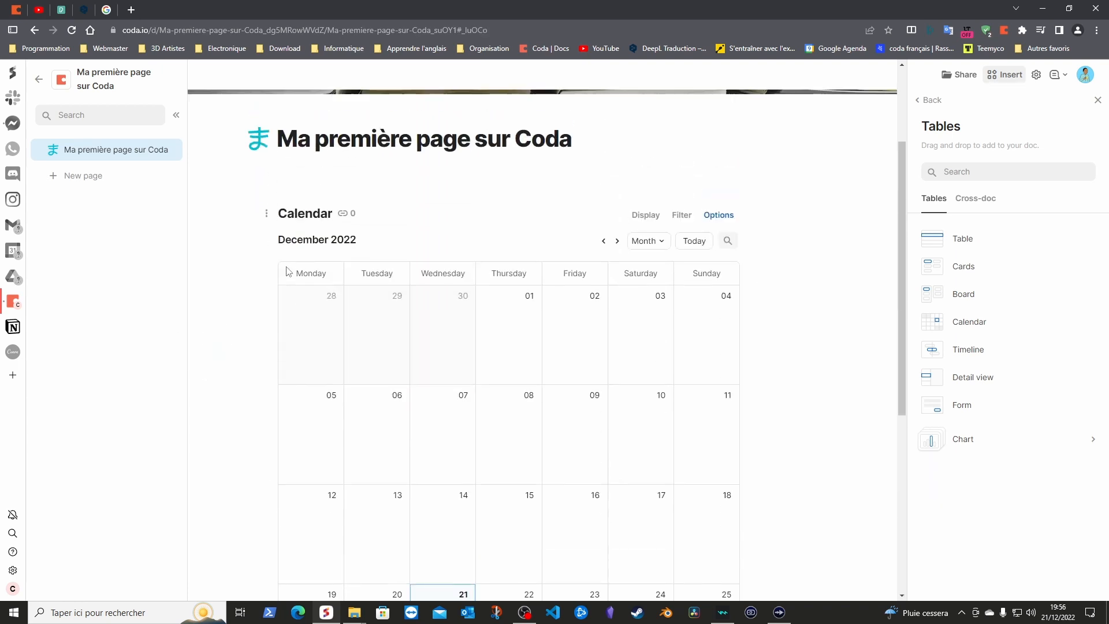
left_click(266, 213)
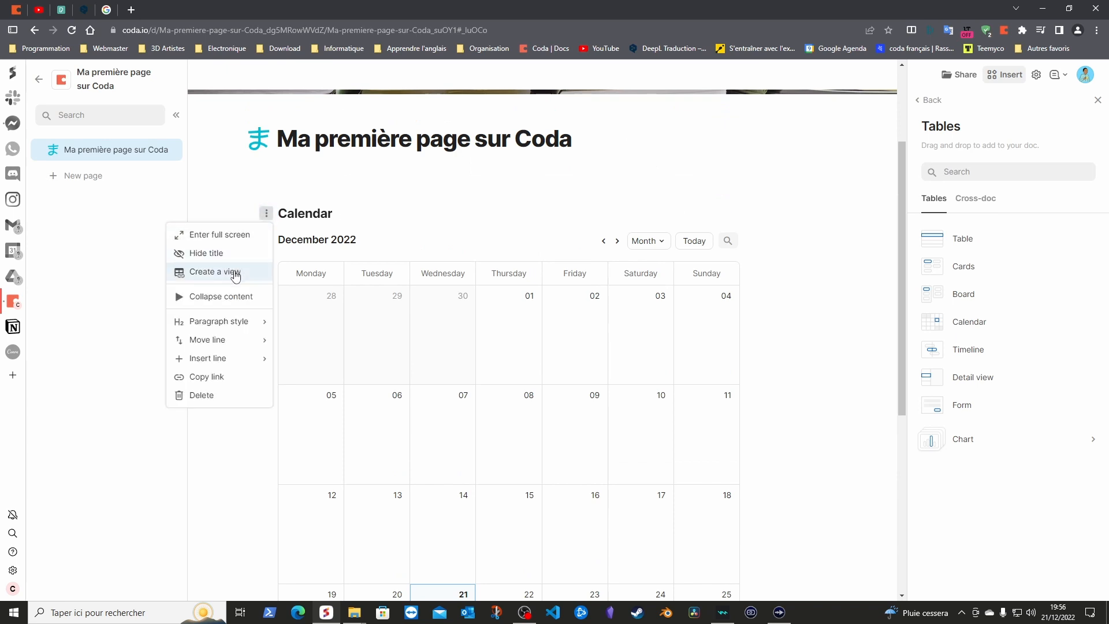
left_click(234, 272)
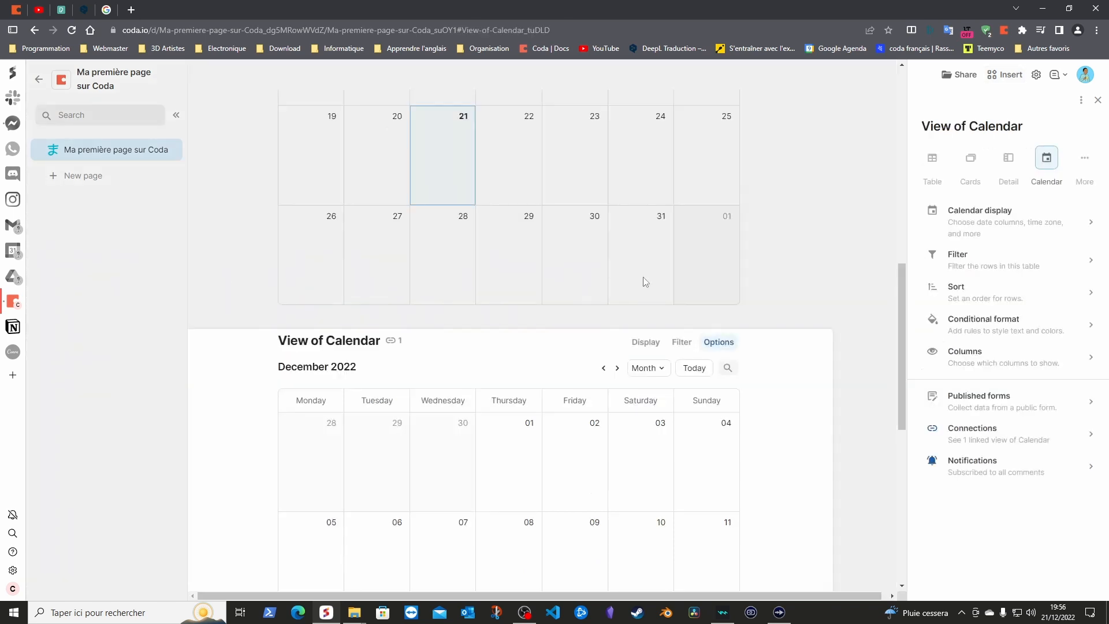
- Switch the new view of the calendar from the calendar layout to the table layout
scroll(800, 283, "down", 6)
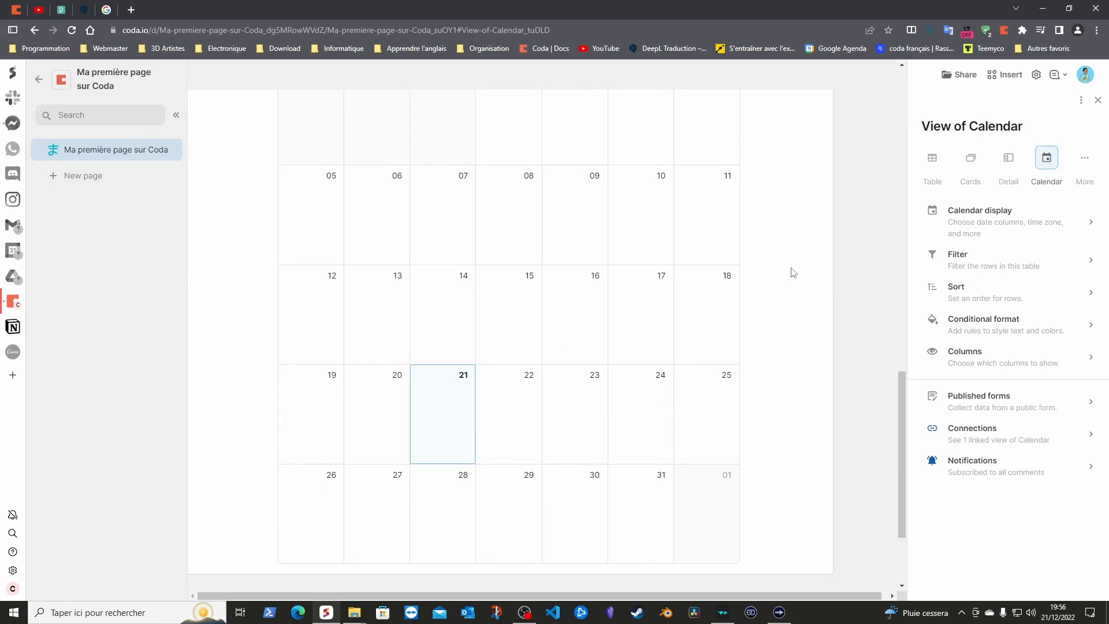
scroll(794, 272, "up", 2)
left_click(430, 134)
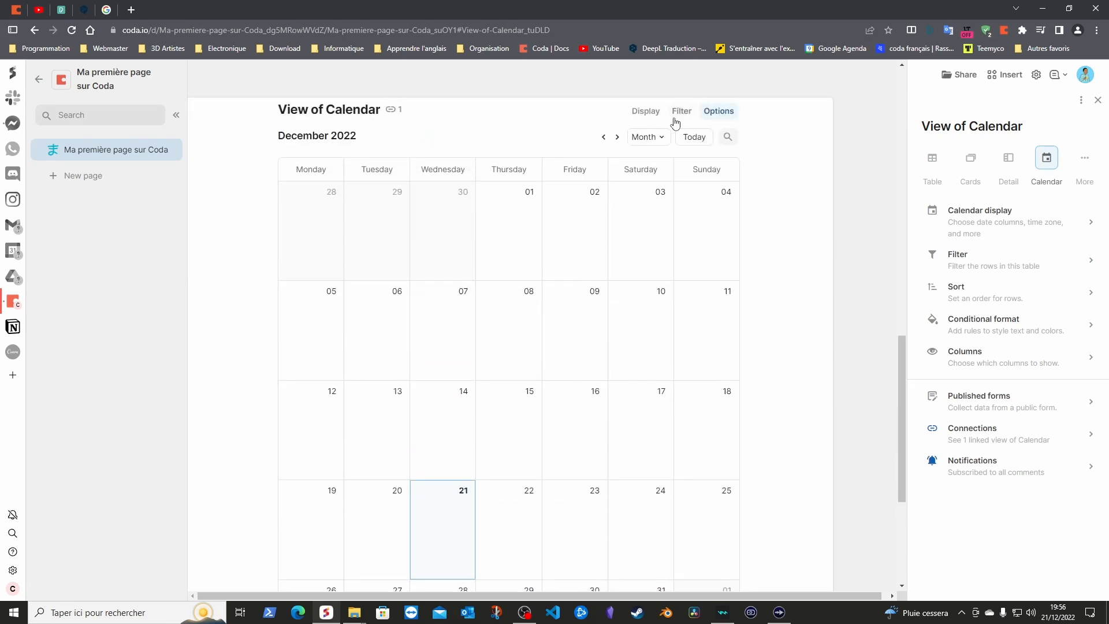
left_click(714, 114)
left_click(812, 114)
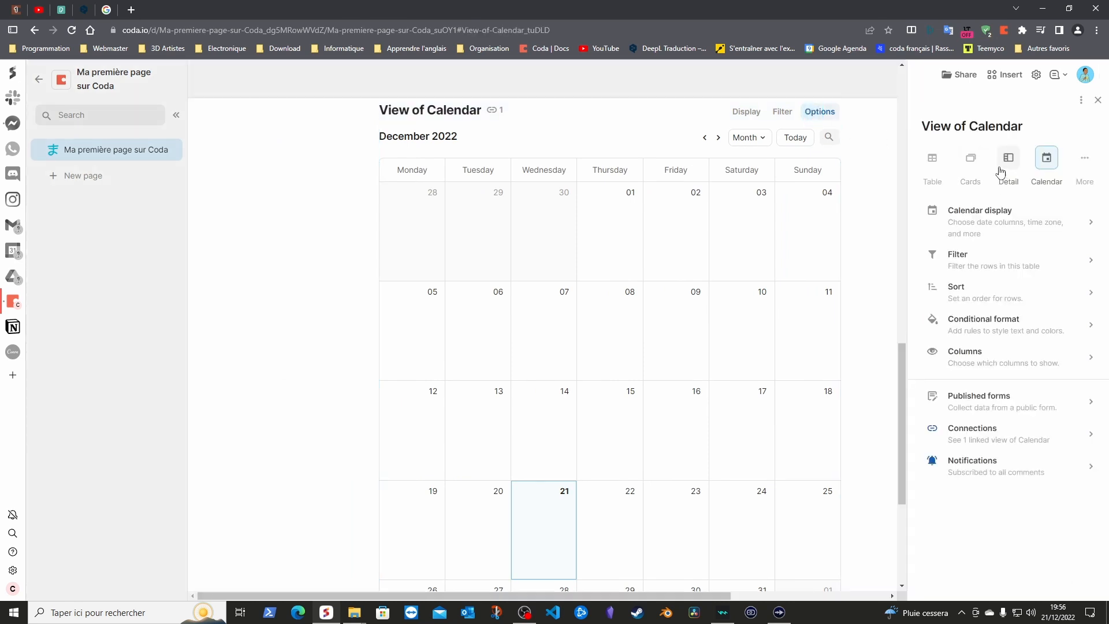
left_click(941, 168)
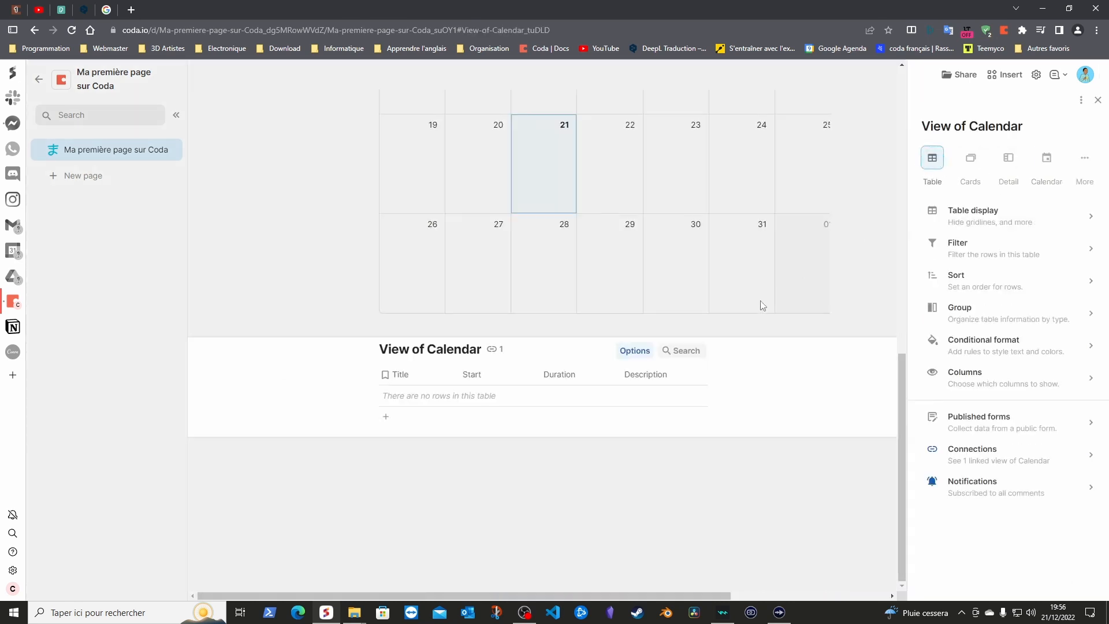
- Create an event on December 21, 2022 in the original calendar and title it "Mes débuts sur Coda"
scroll(798, 203, "up", 4)
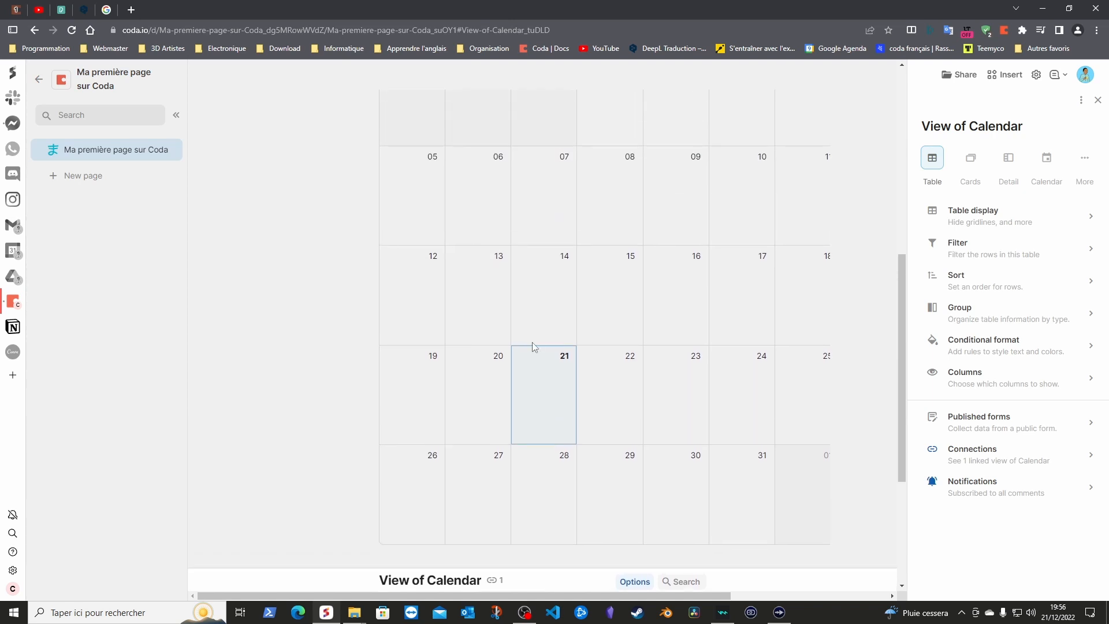
scroll(614, 329, "down", 4)
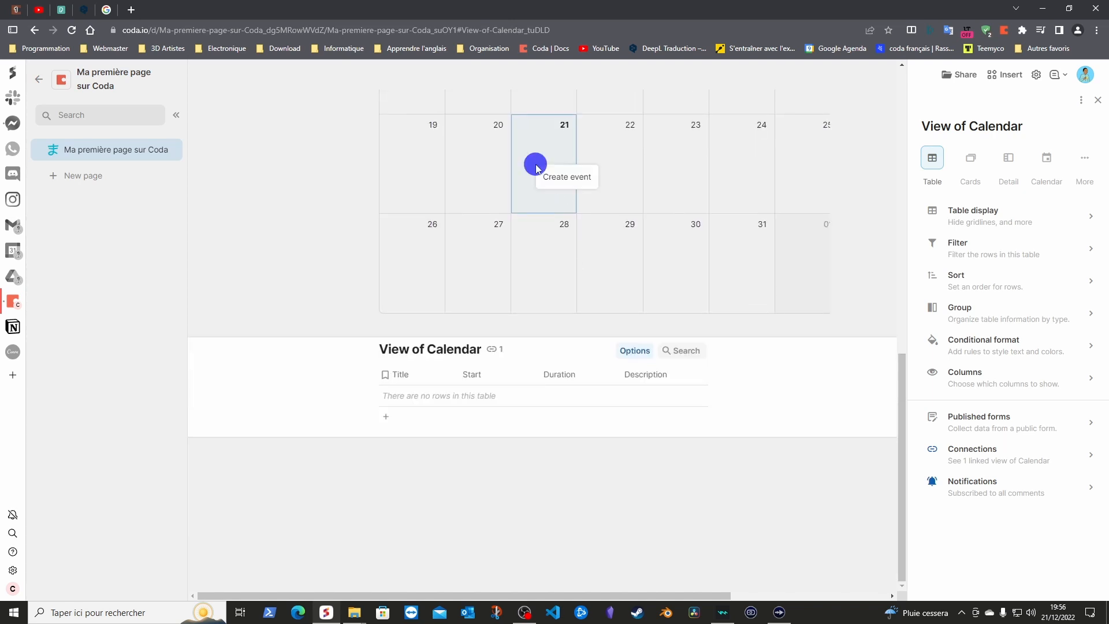
left_click(558, 184)
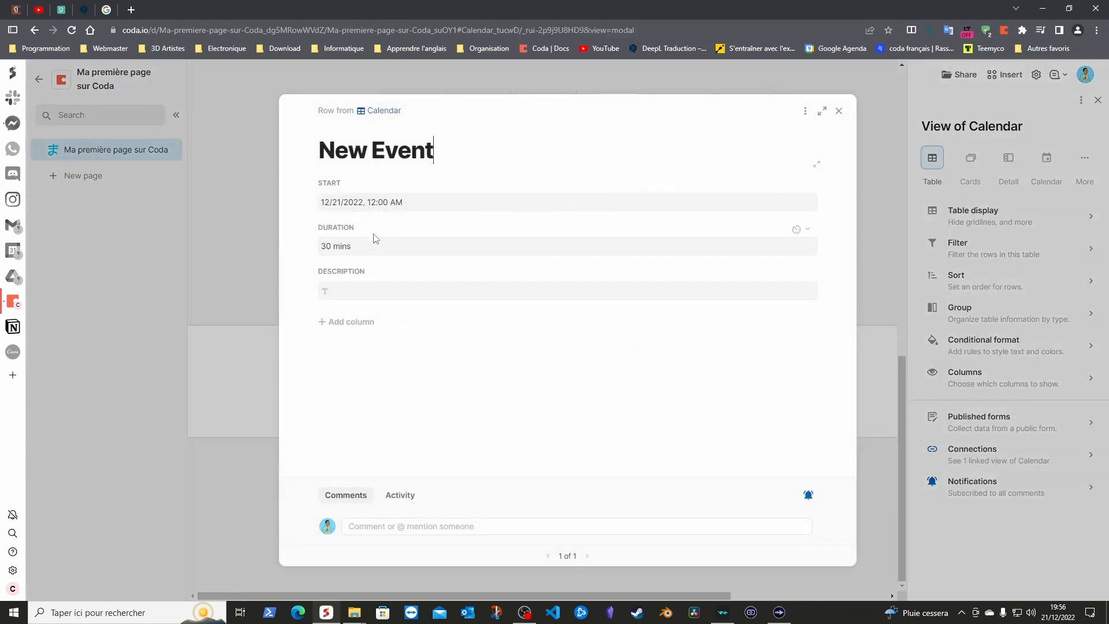
left_click_drag(439, 150, 324, 150)
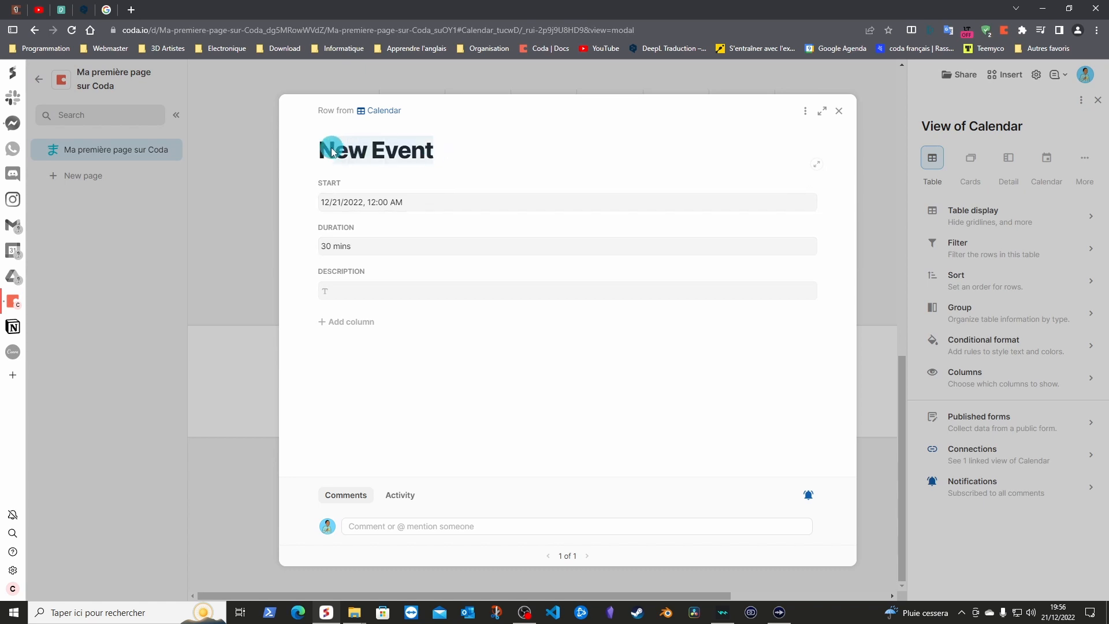
key("BackSpace")
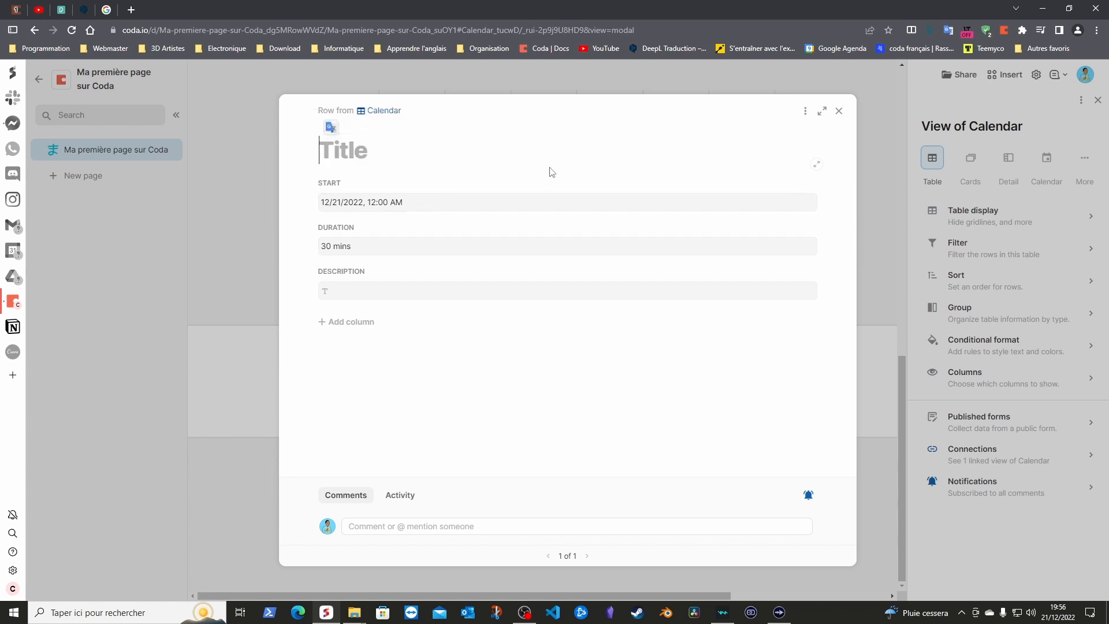
type("Mes débutr")
key("BackSpace")
key("BackSpace")
key("BackSpace")
type("tuts")
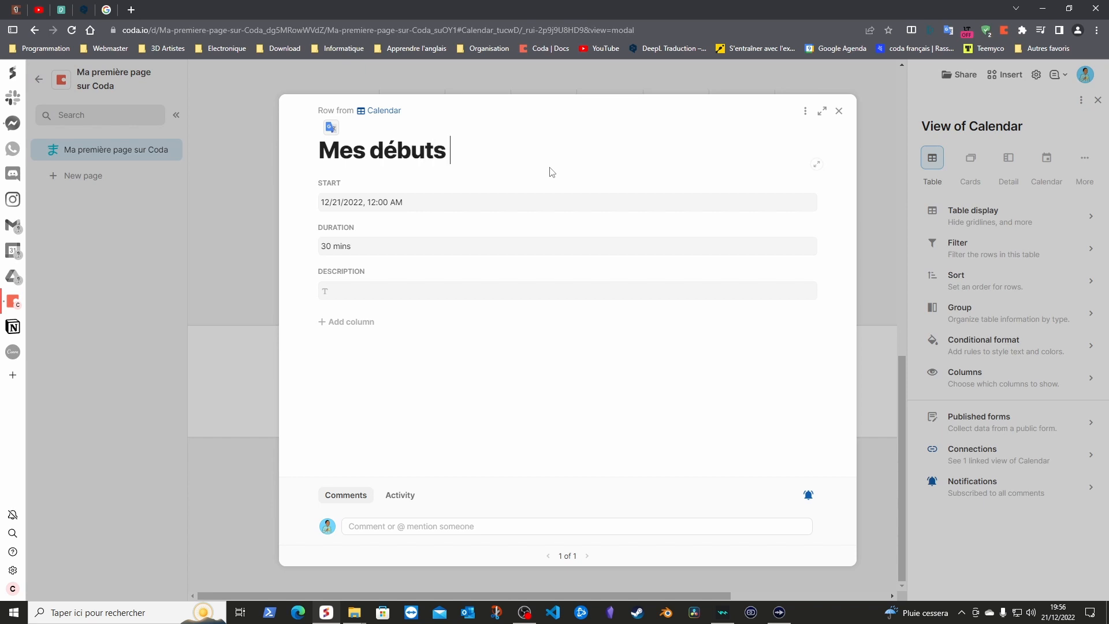
type(" sur Coda")
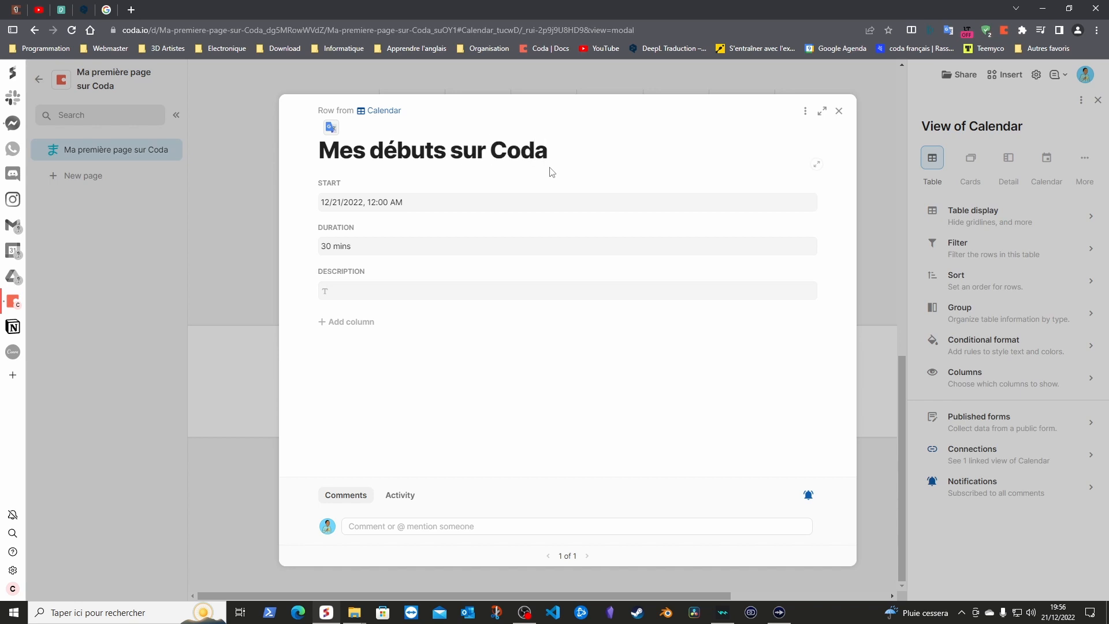
- Set the event's start time to 7:00 PM on the same day
left_click(347, 203)
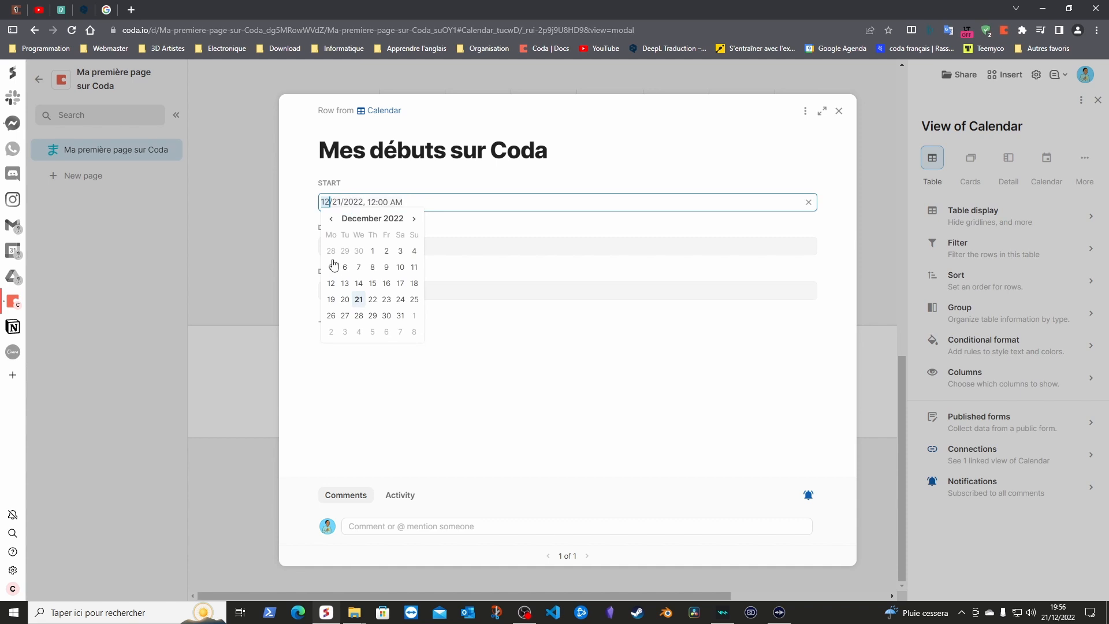
left_click(521, 405)
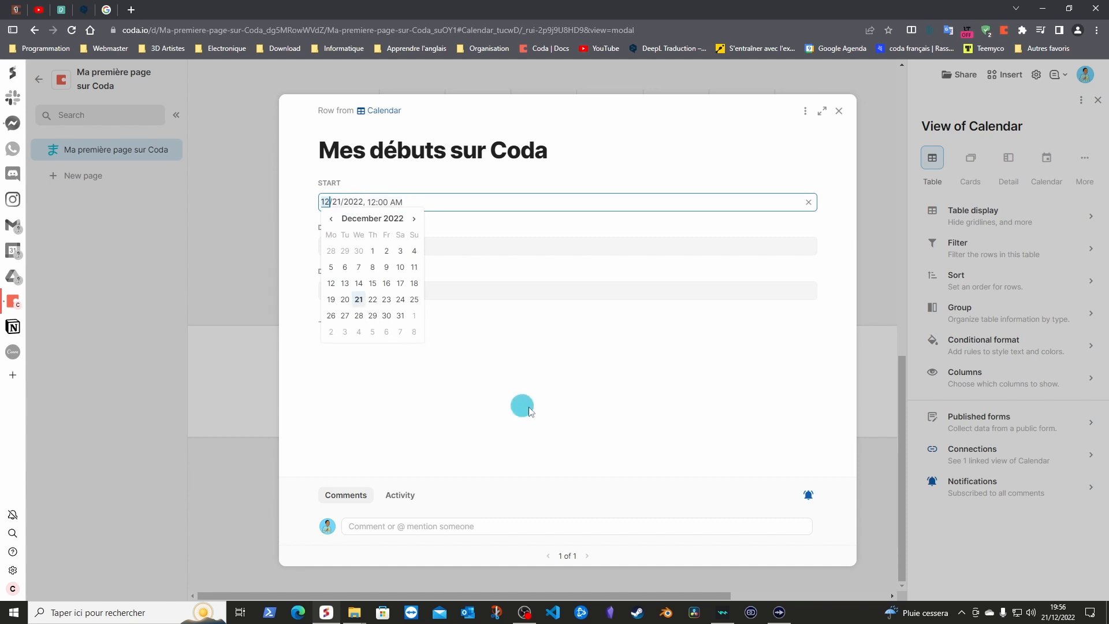
left_click(379, 203)
left_click(386, 202)
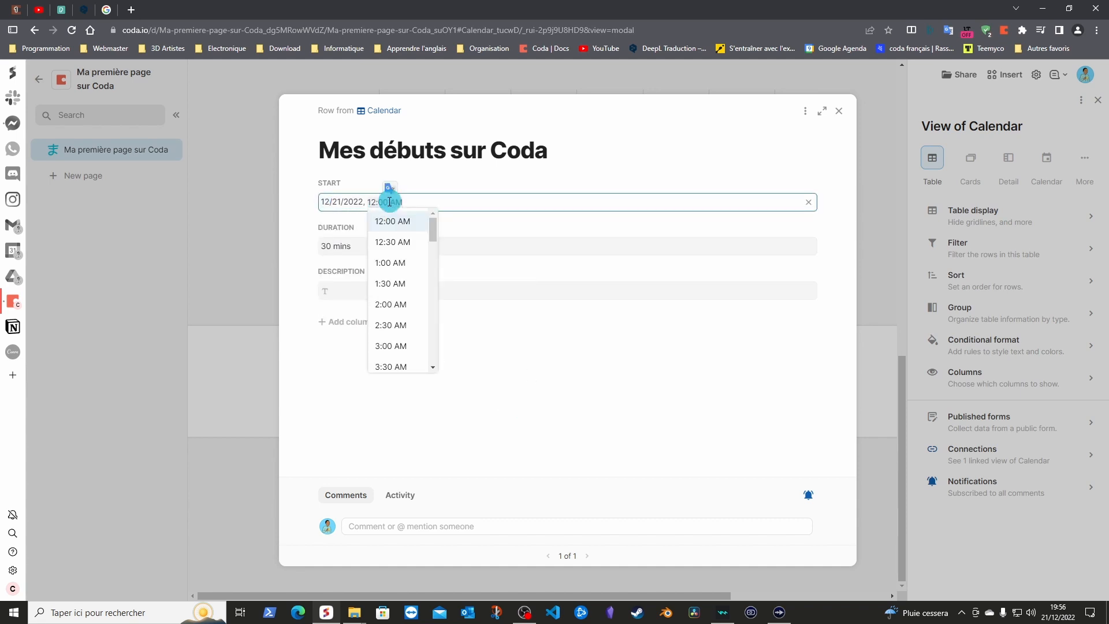
scroll(411, 312, "down", 1)
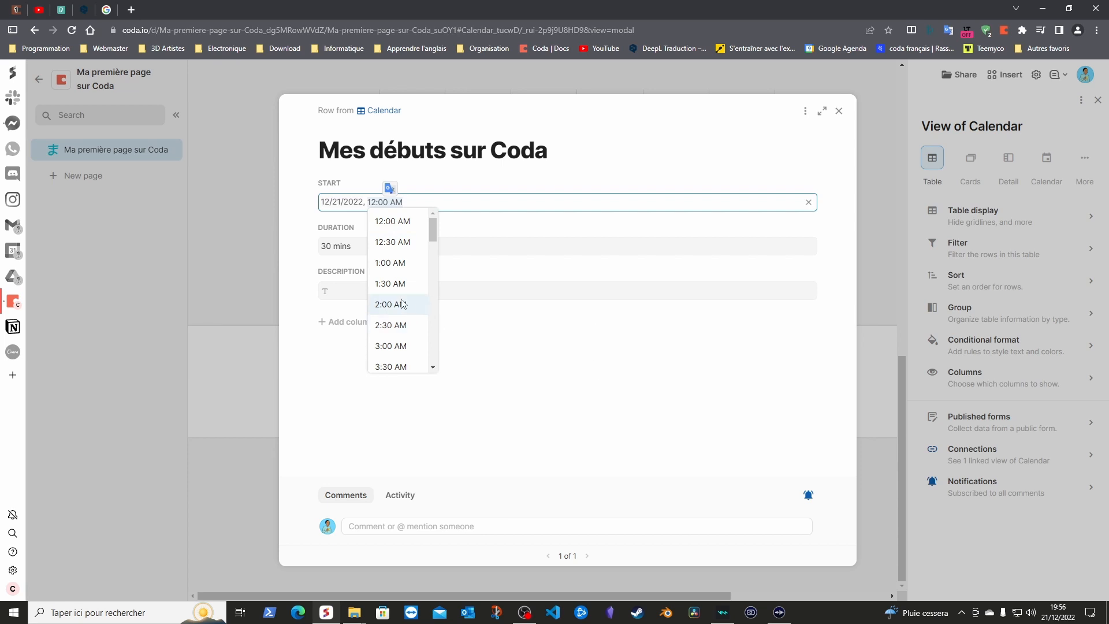
scroll(402, 306, "down", 11)
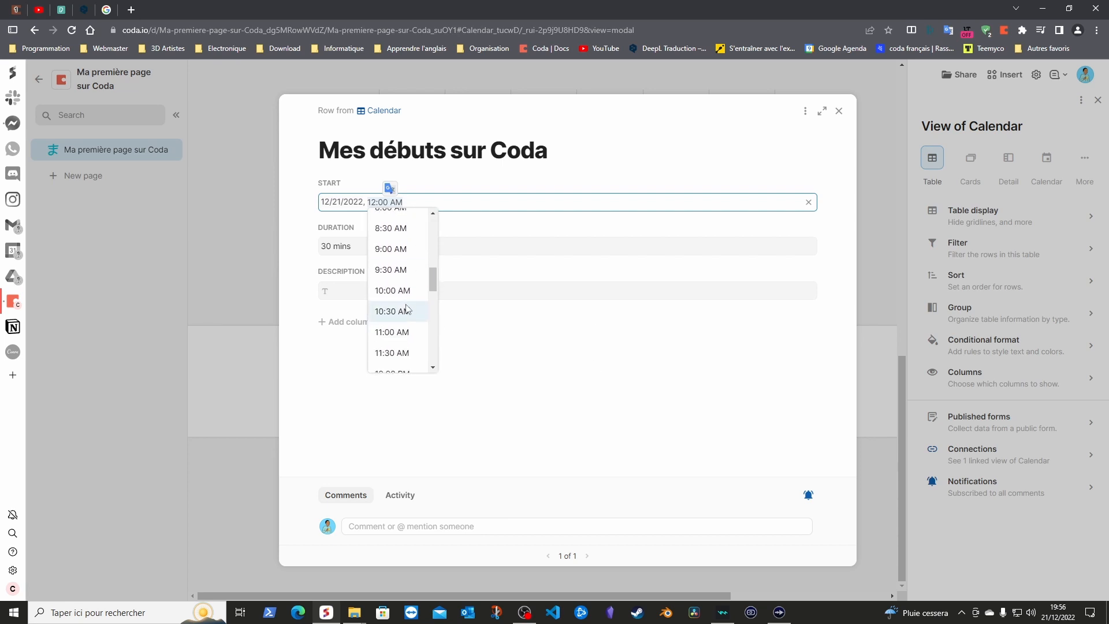
scroll(399, 298, "up", 2)
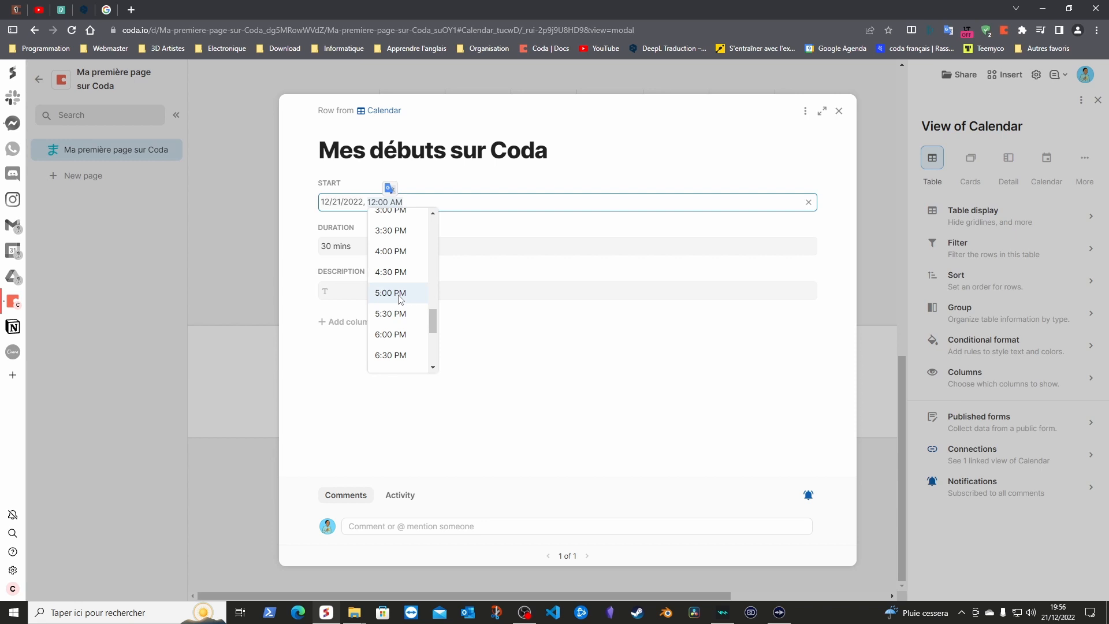
scroll(402, 300, "down", 1)
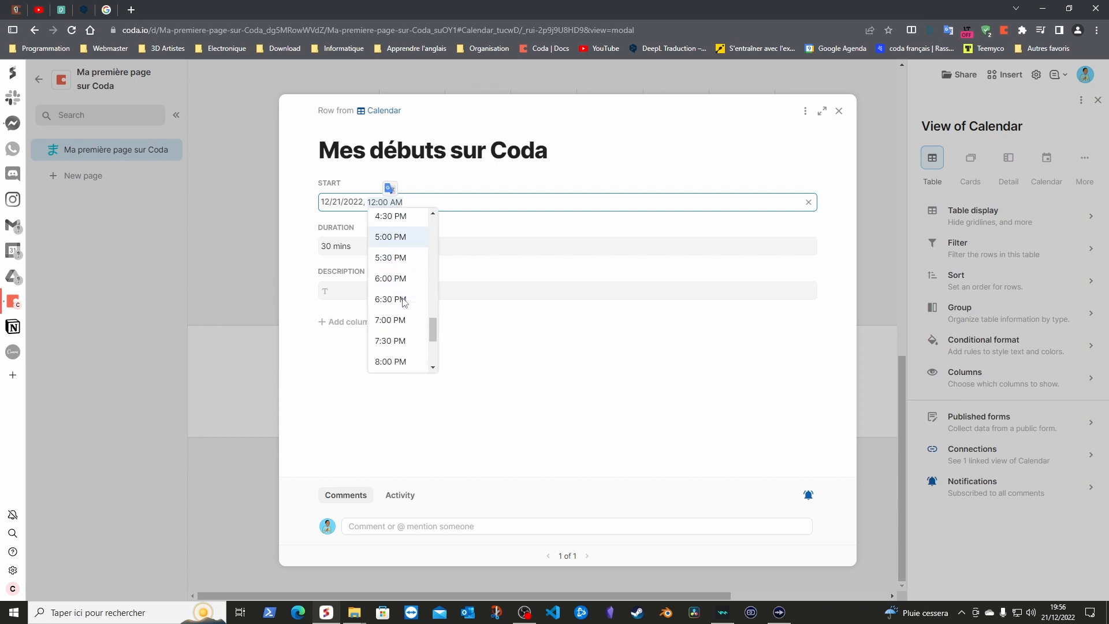
left_click(393, 318)
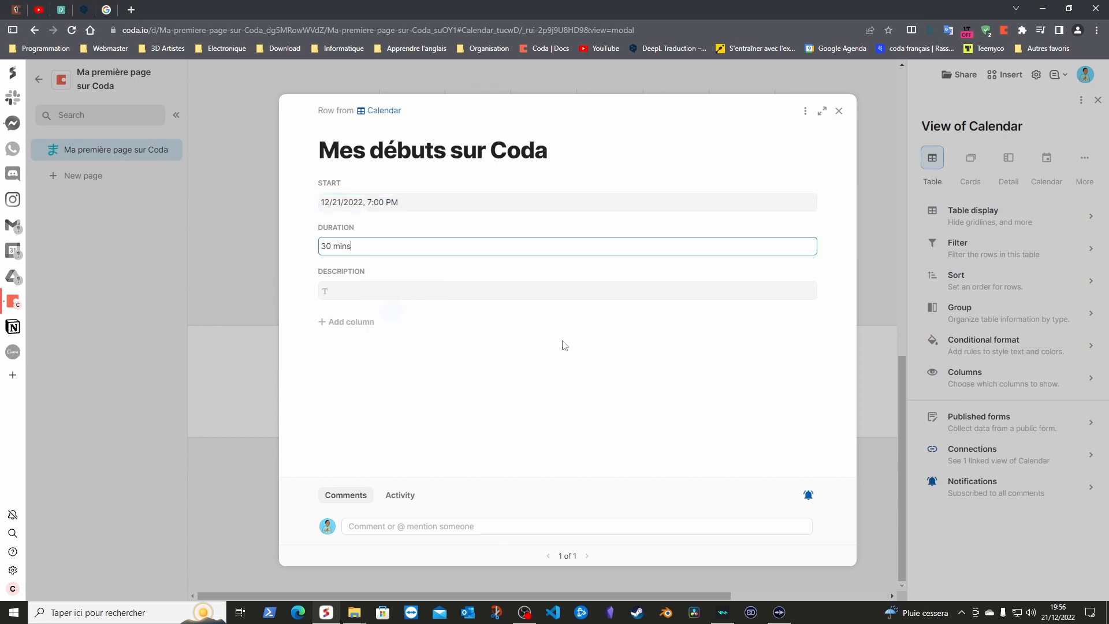
- Add the description "Je débute sur Coda" to the event and close its details
left_click(455, 241)
left_click(401, 242)
left_click(363, 293)
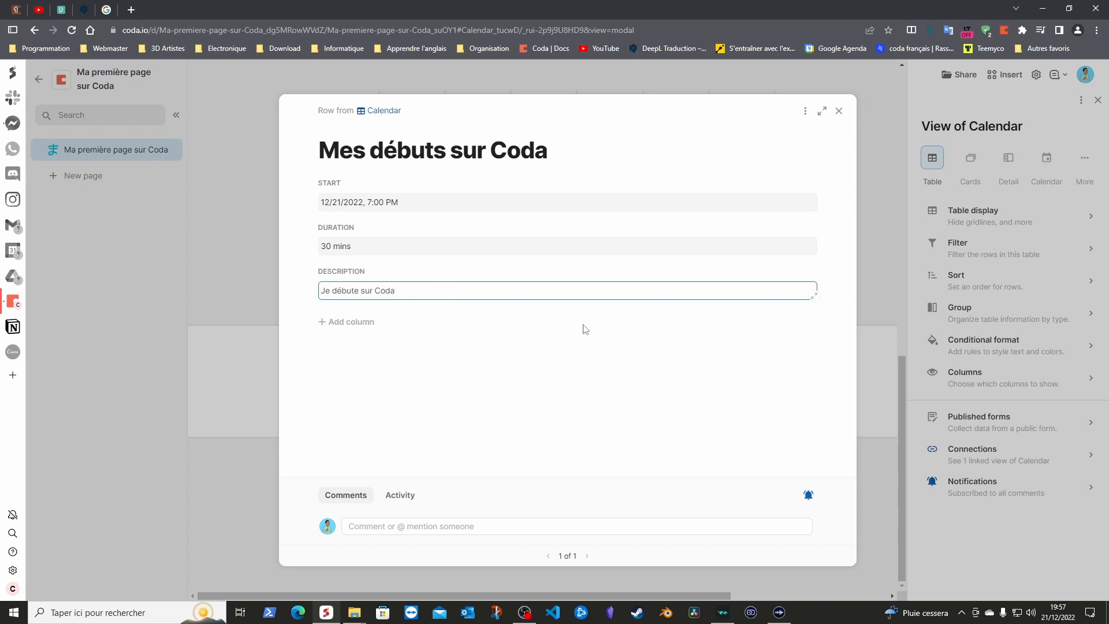
left_click(839, 114)
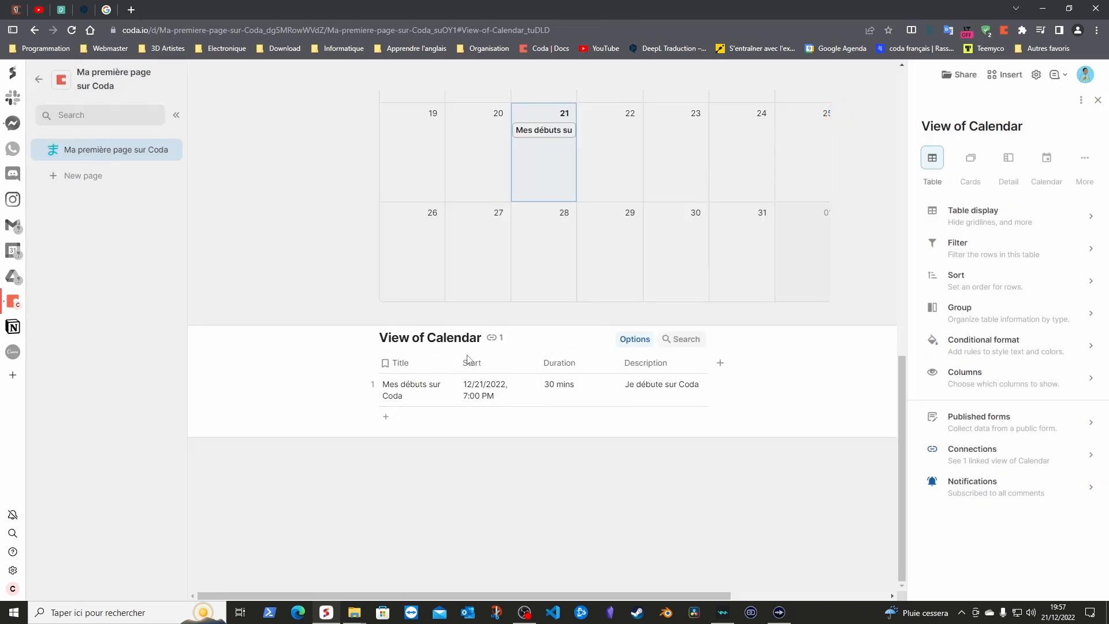
- Rename the table view below the calendar as "Résumé du calendrier" and close its options
triple_click(479, 338)
key("BackSpace")
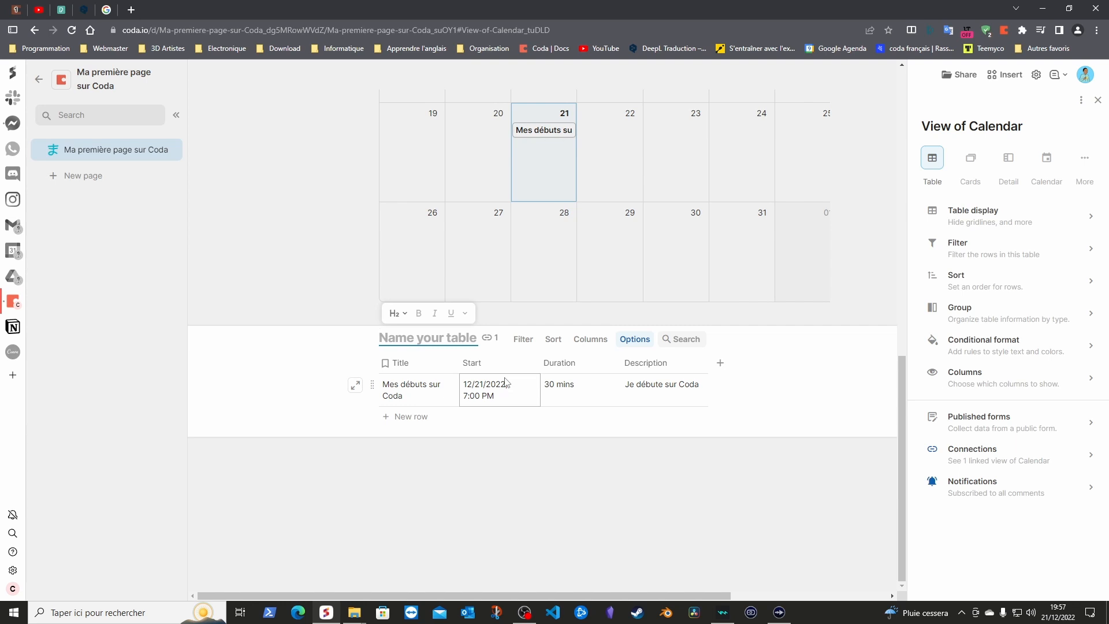
type("Ta")
key("BackSpace")
type("Résumé")
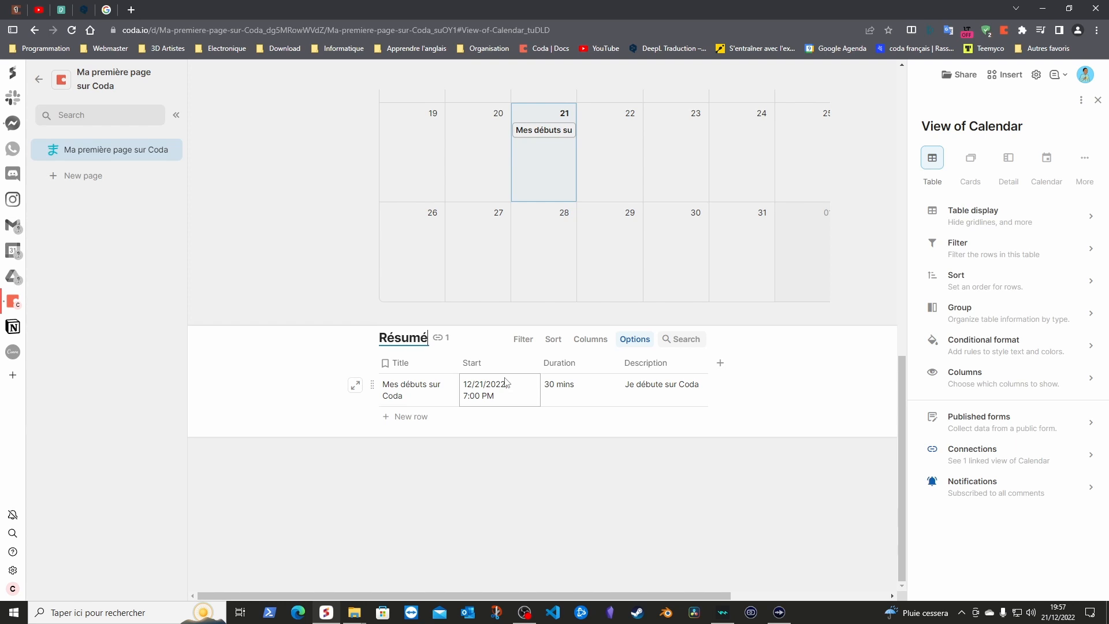
type(" du calendrier")
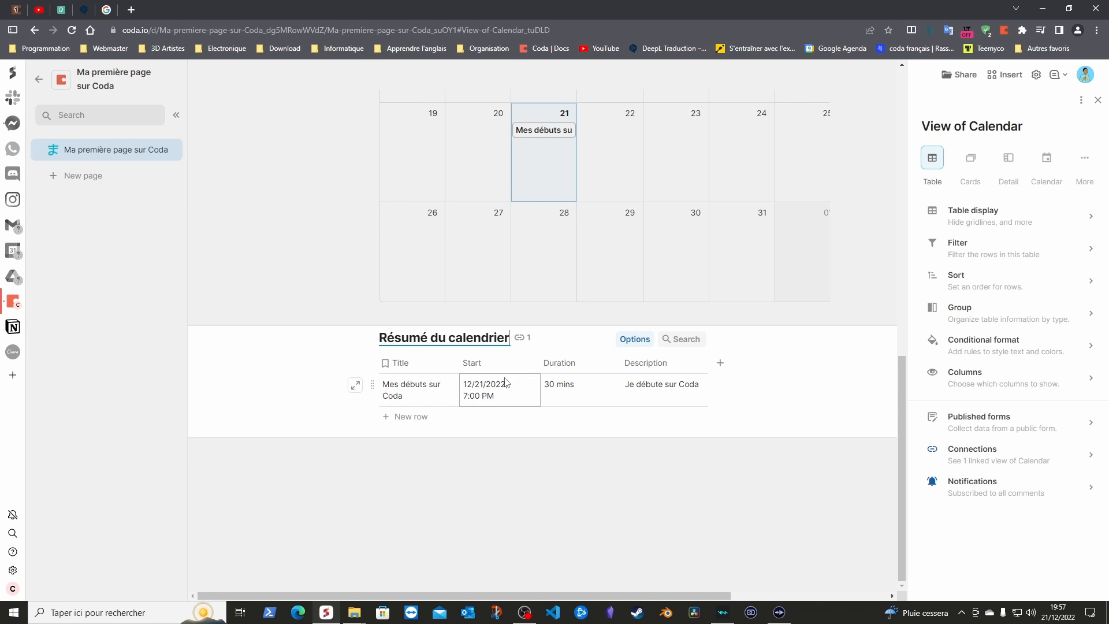
key("Return")
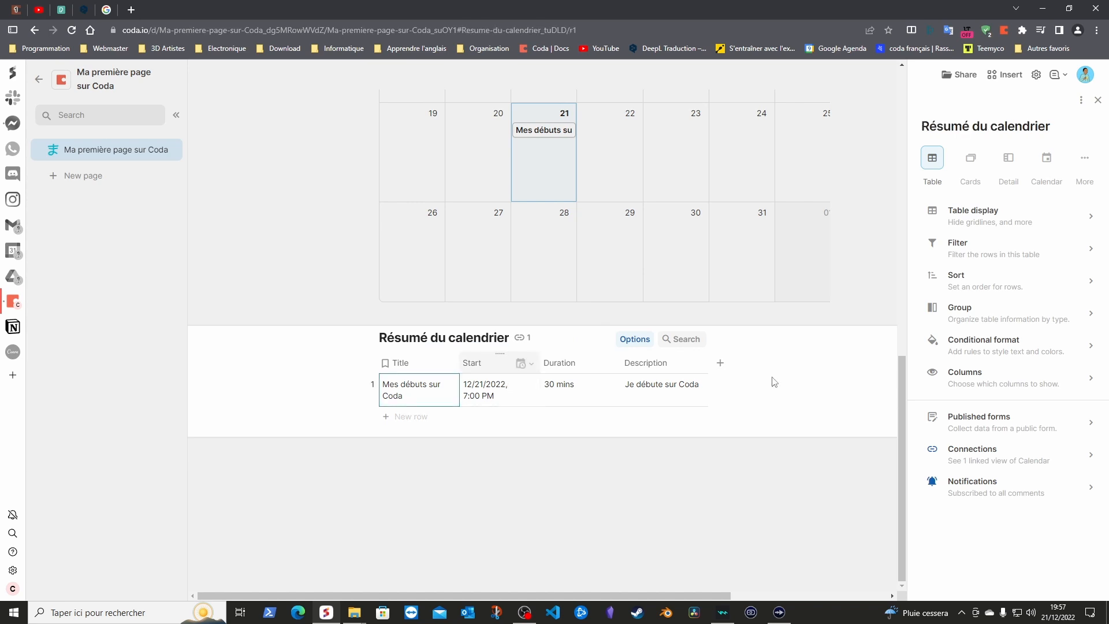
left_click(740, 478)
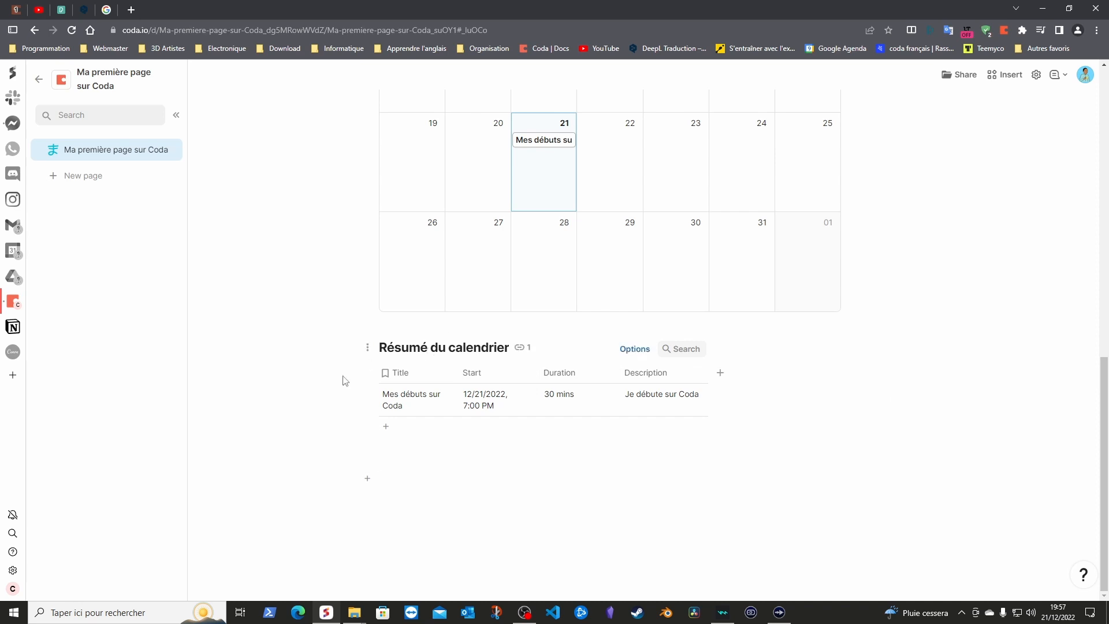
scroll(732, 295, "up", 4)
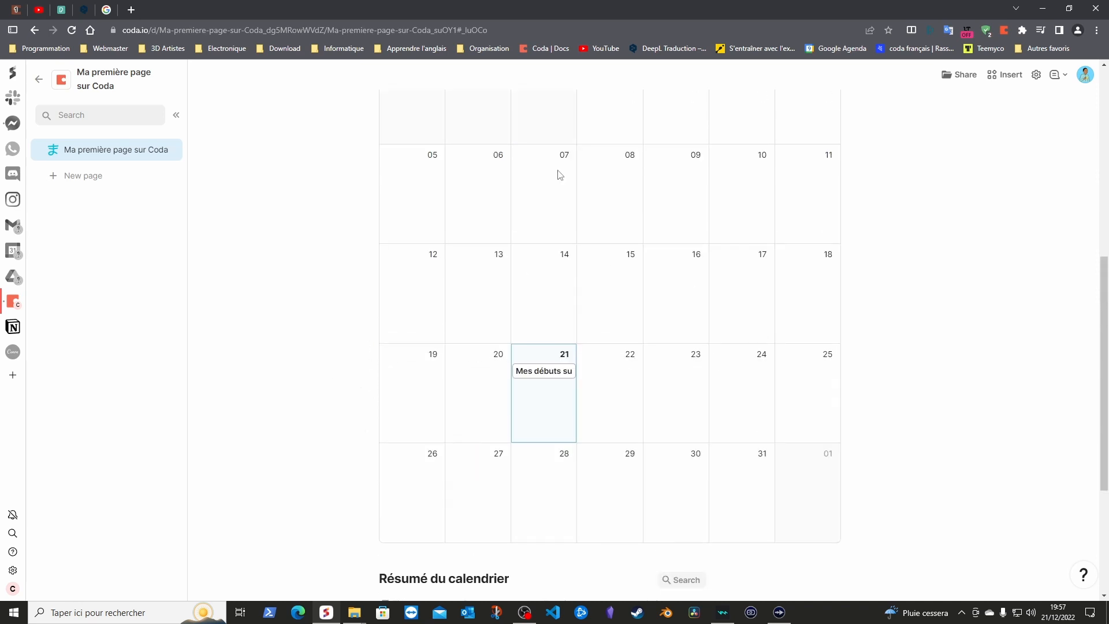
- Add a subpage under the page "Ma première page sur Coda"
scroll(560, 174, "down", 4)
right_click(149, 153)
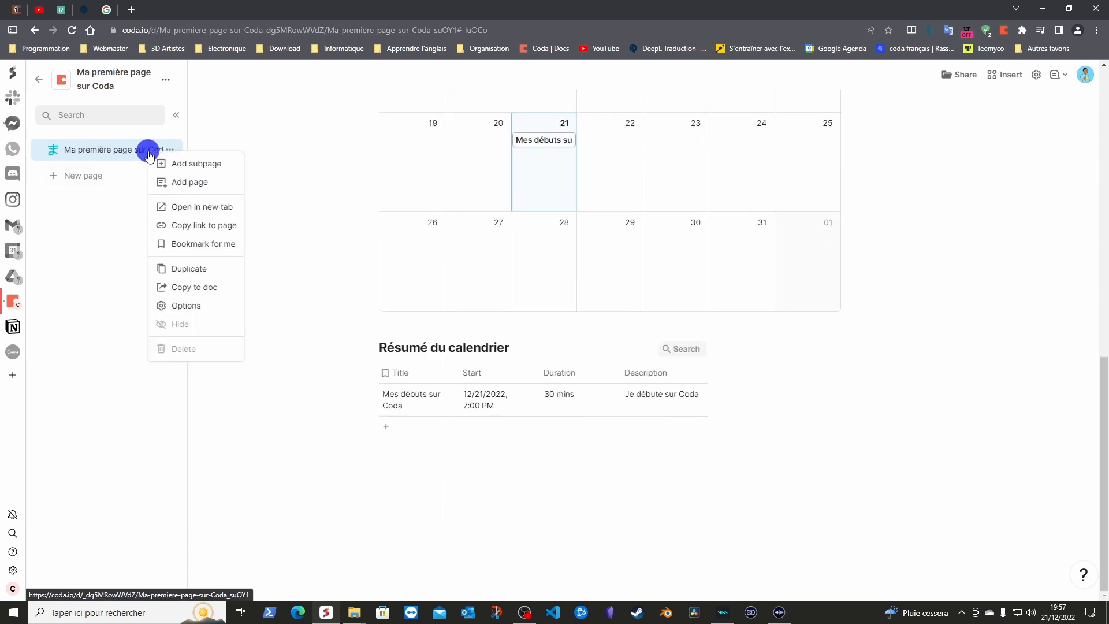
left_click(202, 164)
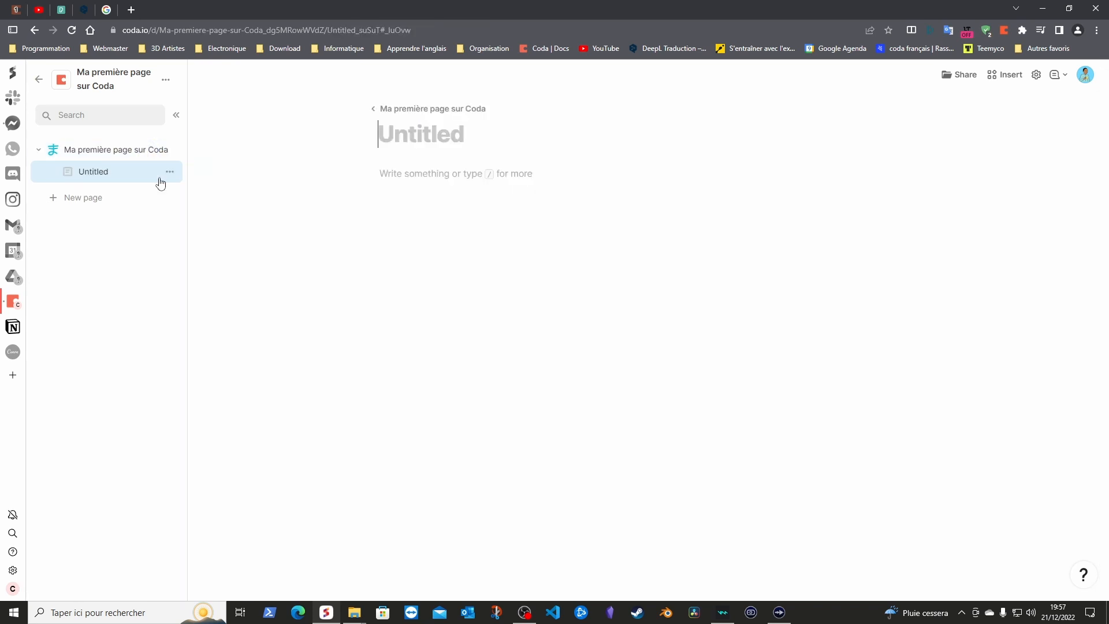
- Move the "Résumé du calendrier" table from the main page into the untitled subpage and open that subpage
left_click(148, 152)
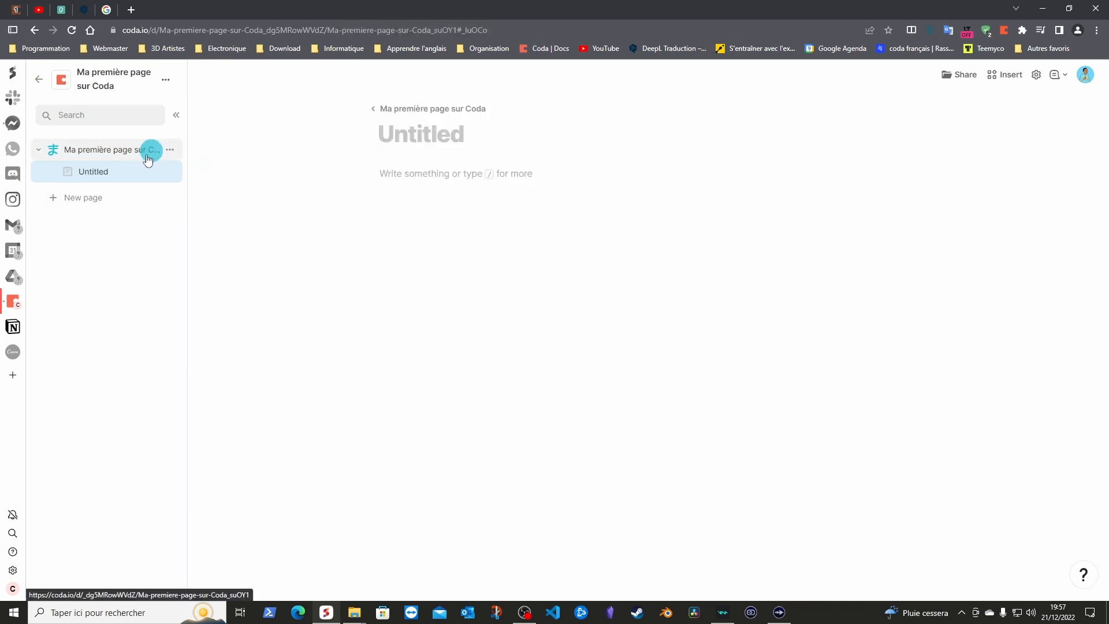
left_click(360, 360)
left_click_drag(360, 360, 130, 182)
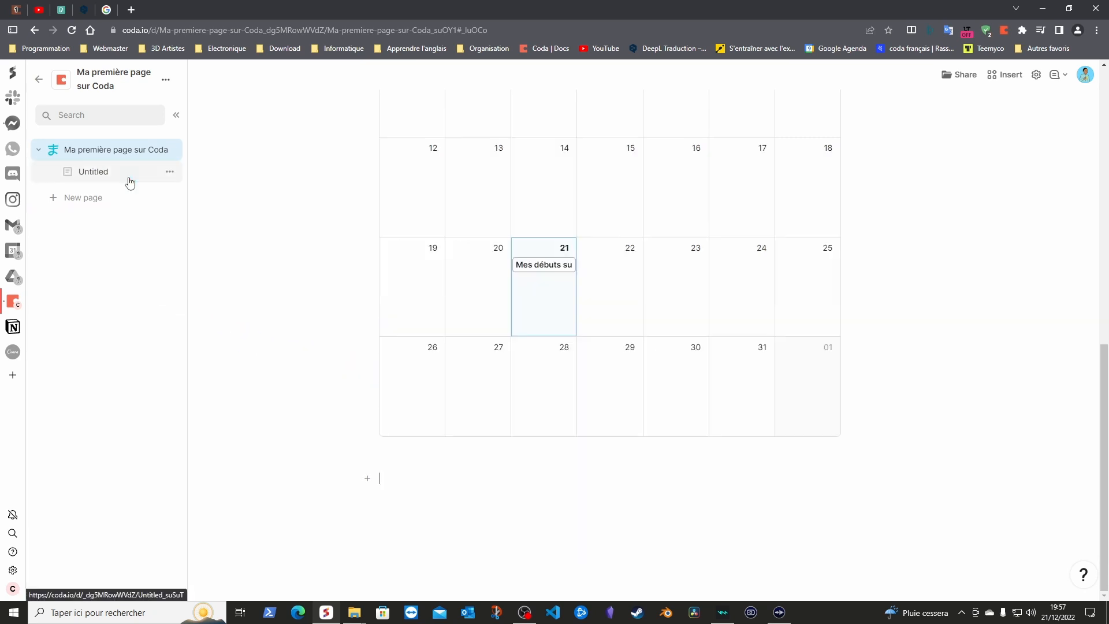
left_click(92, 171)
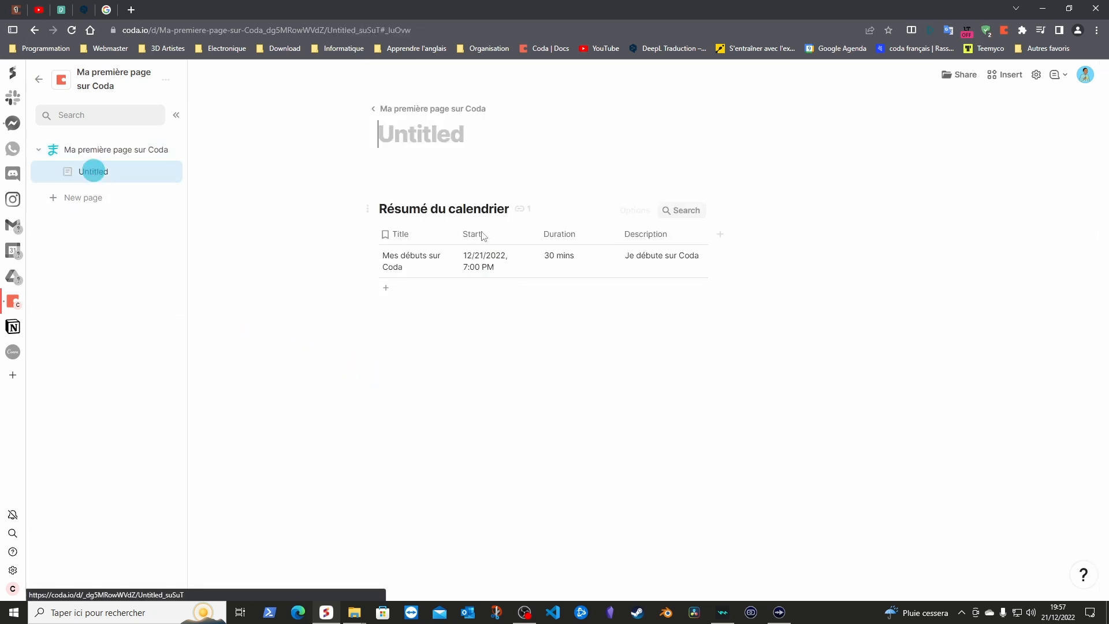
- Title the subpage "Mon résumé de la semaine"
left_click(466, 135)
left_click(389, 141)
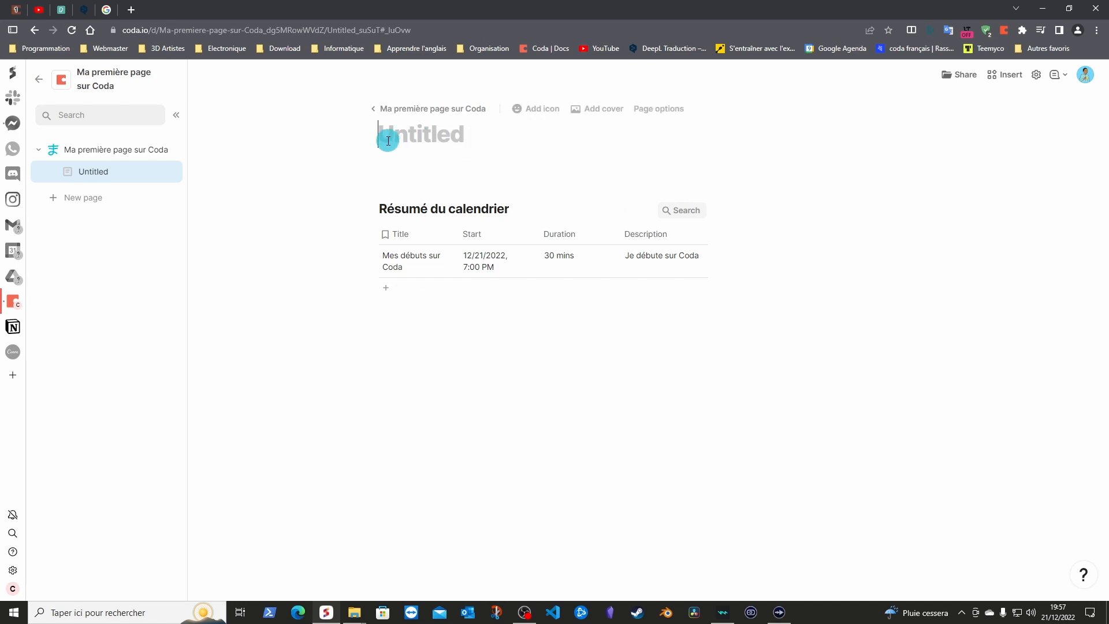
type("M")
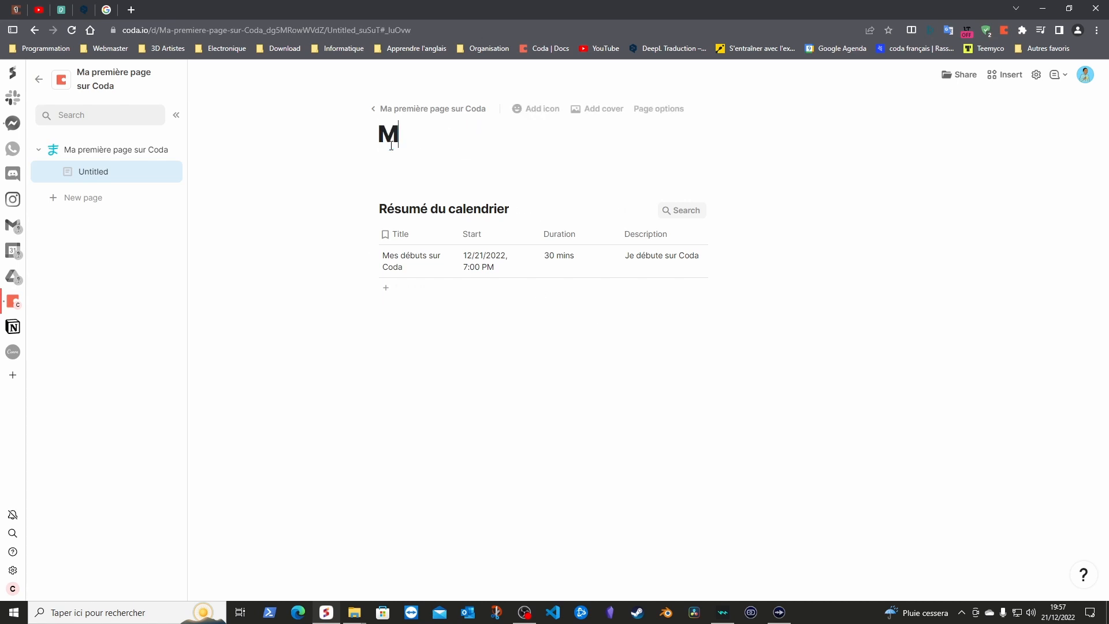
type("on résumé")
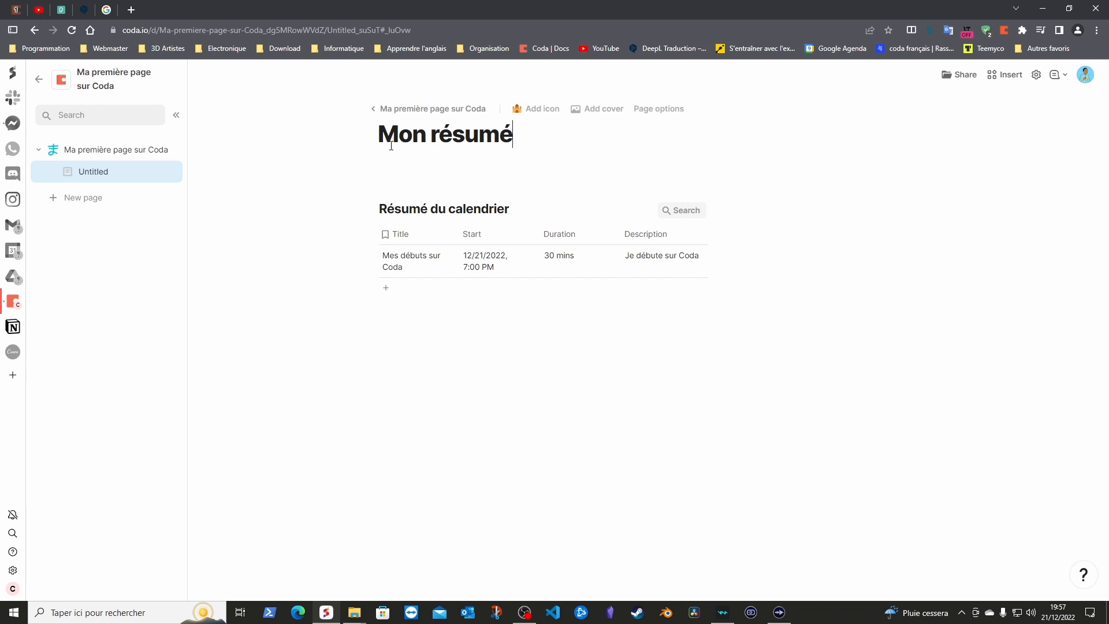
type(" de la semaine")
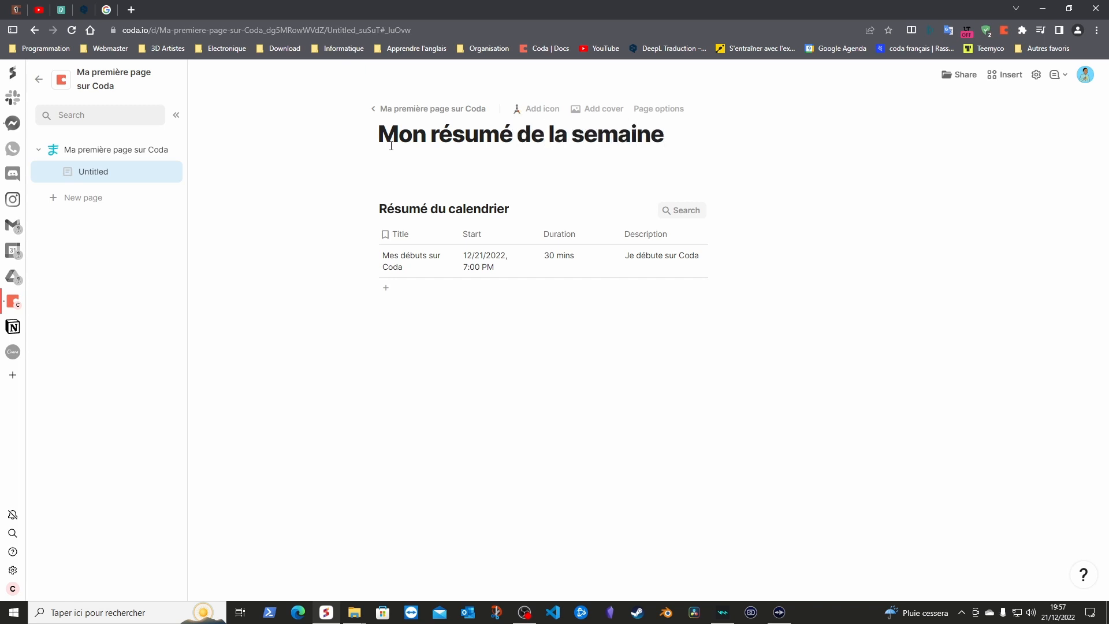
- Give the subpage a red calendar icon, found by searching the icons for "calendar"
left_click(535, 107)
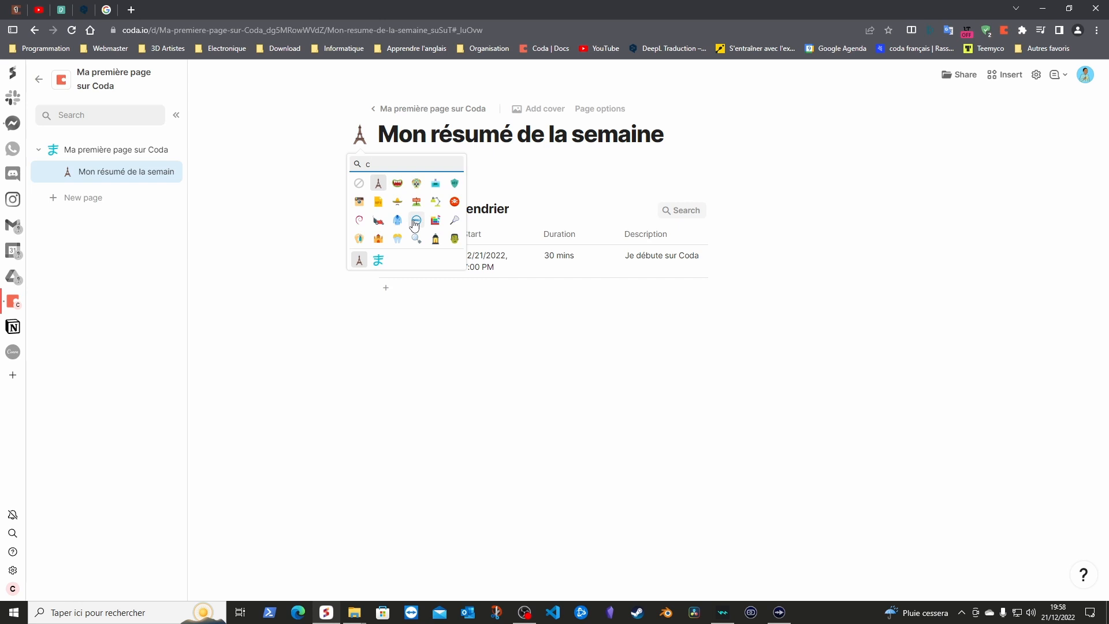
type("alendar")
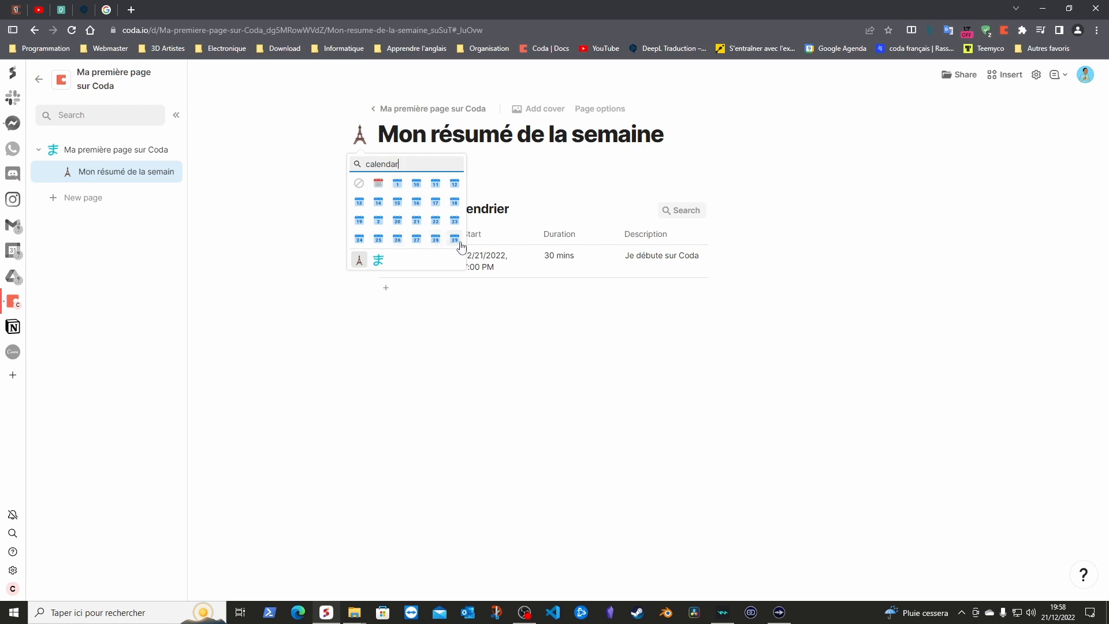
left_click(378, 183)
left_click(764, 147)
- Add an Unsplash cover to the subpage by searching for "calendar" and choosing the calendar picture with red pushpins
left_click(541, 110)
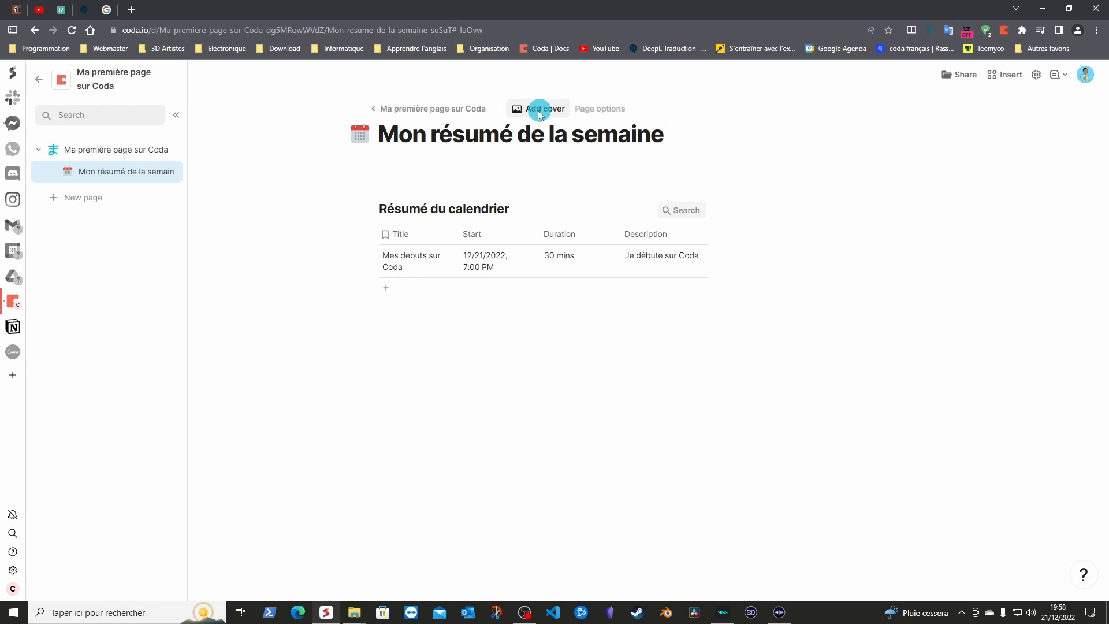
left_click(1006, 295)
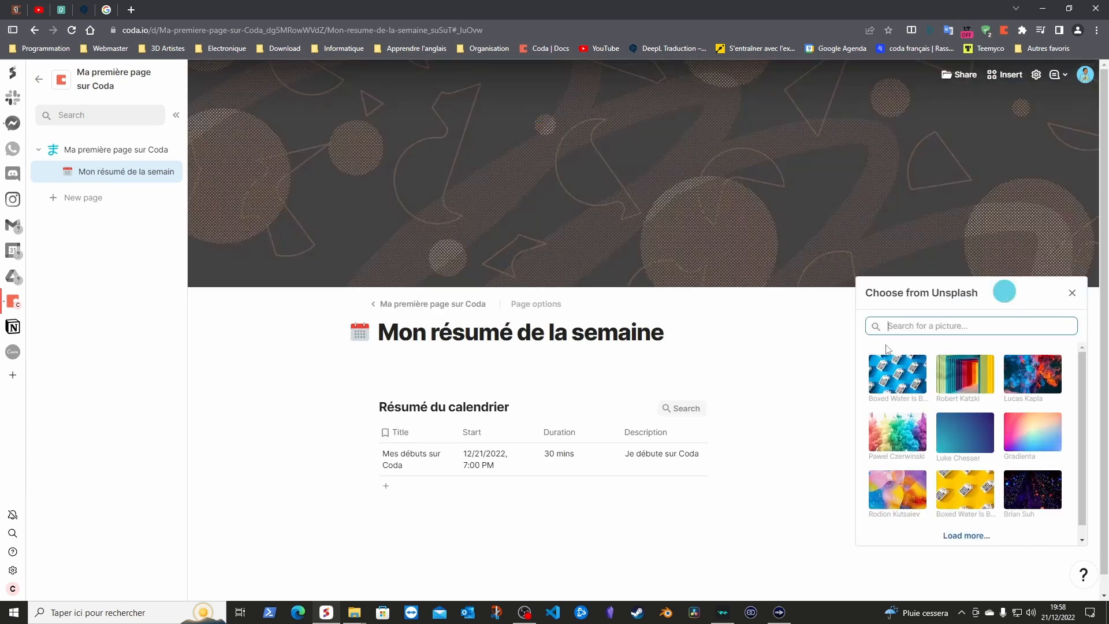
type("calendar")
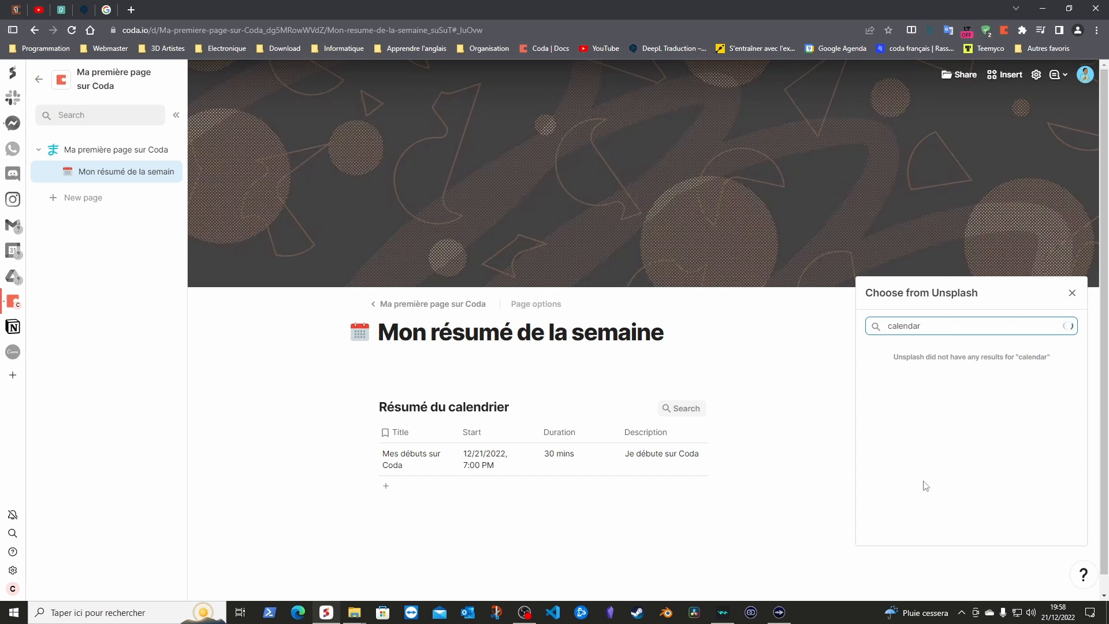
left_click(1025, 374)
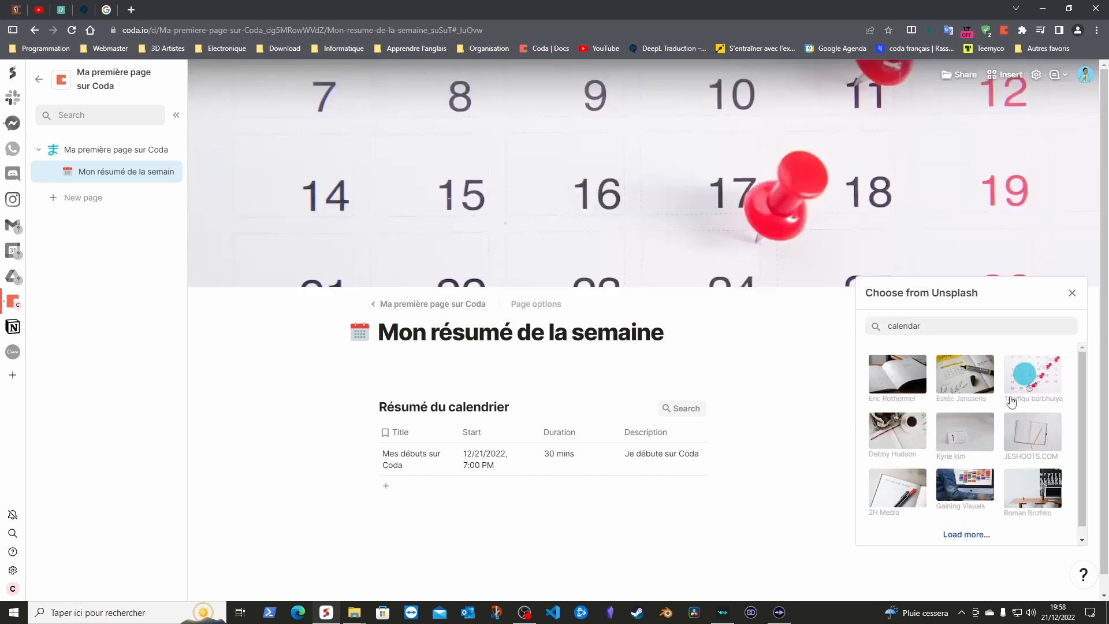
left_click(757, 519)
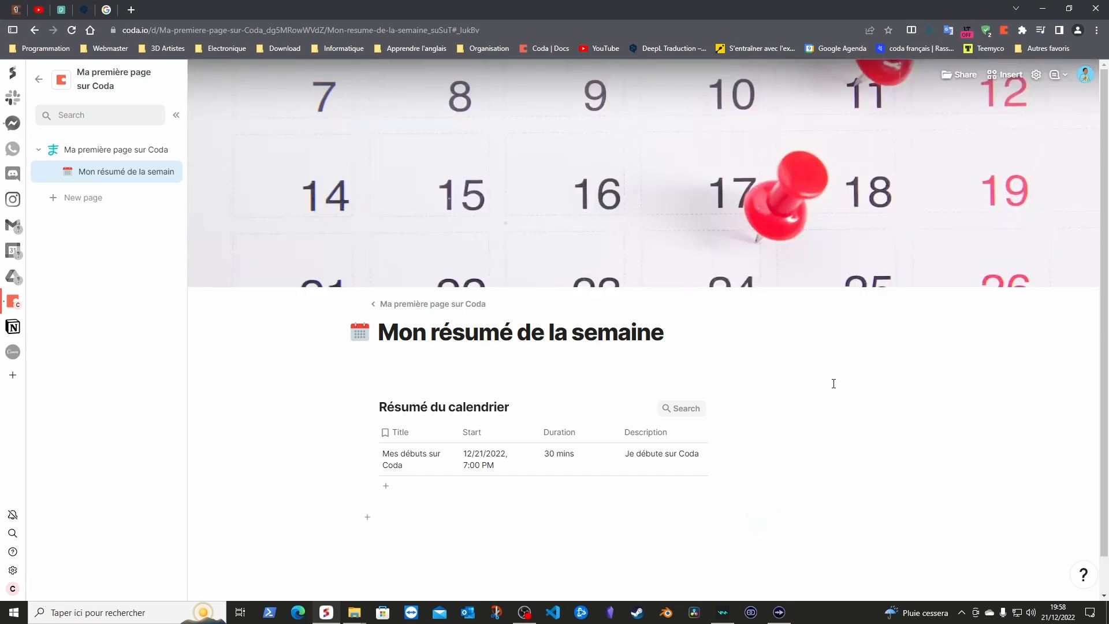
- Return to "Ma première page sur Coda" and set the size of its subpage card to Large
scroll(833, 384, "down", 1)
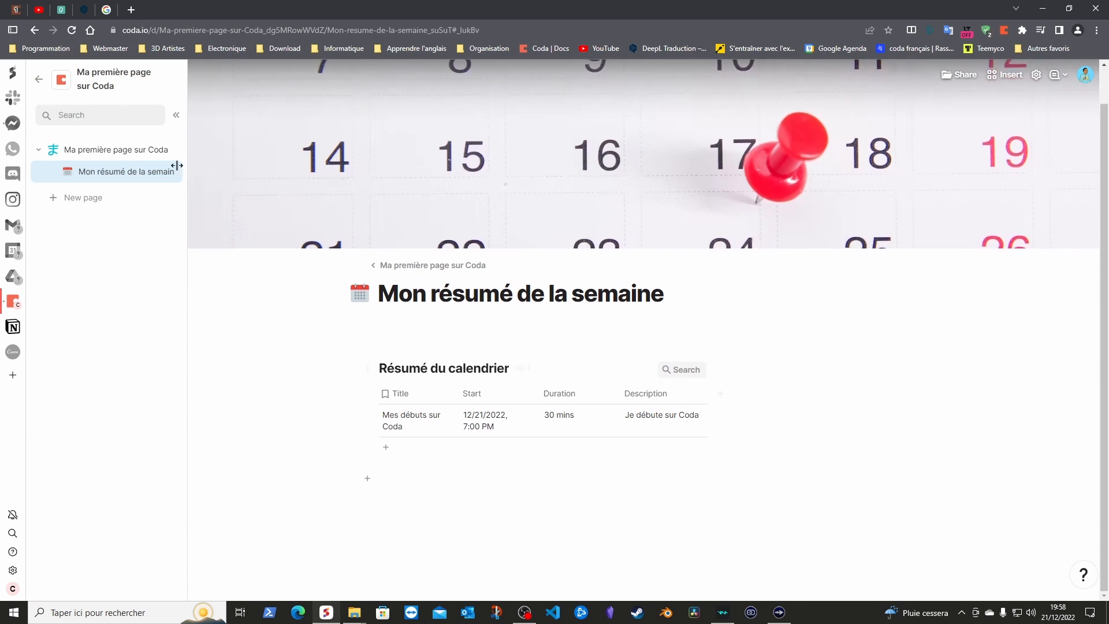
left_click(123, 150)
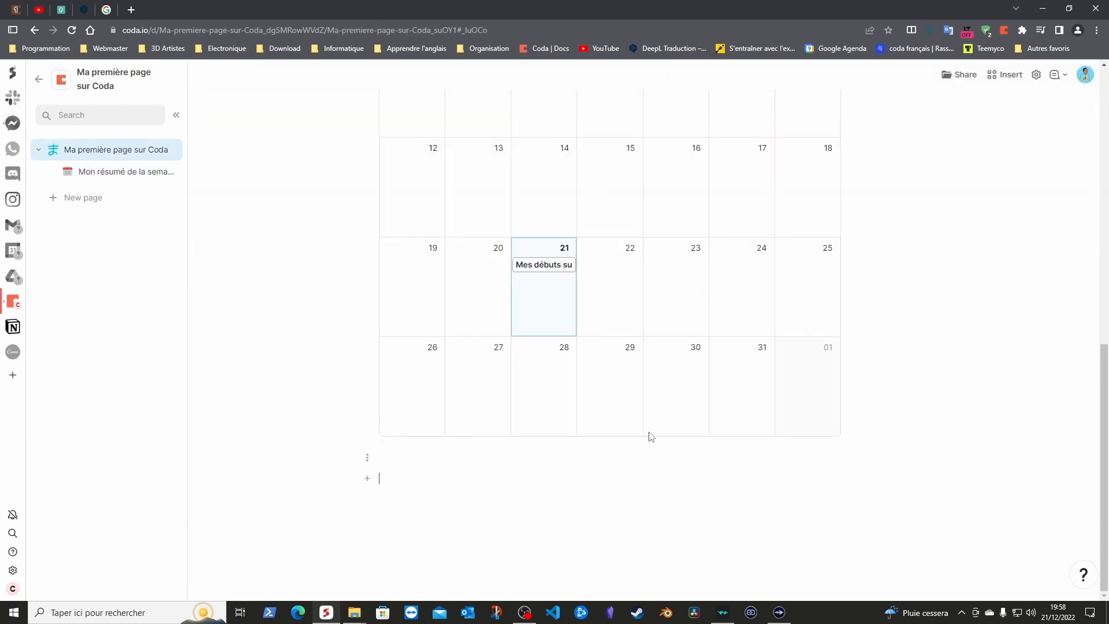
scroll(649, 435, "up", 10)
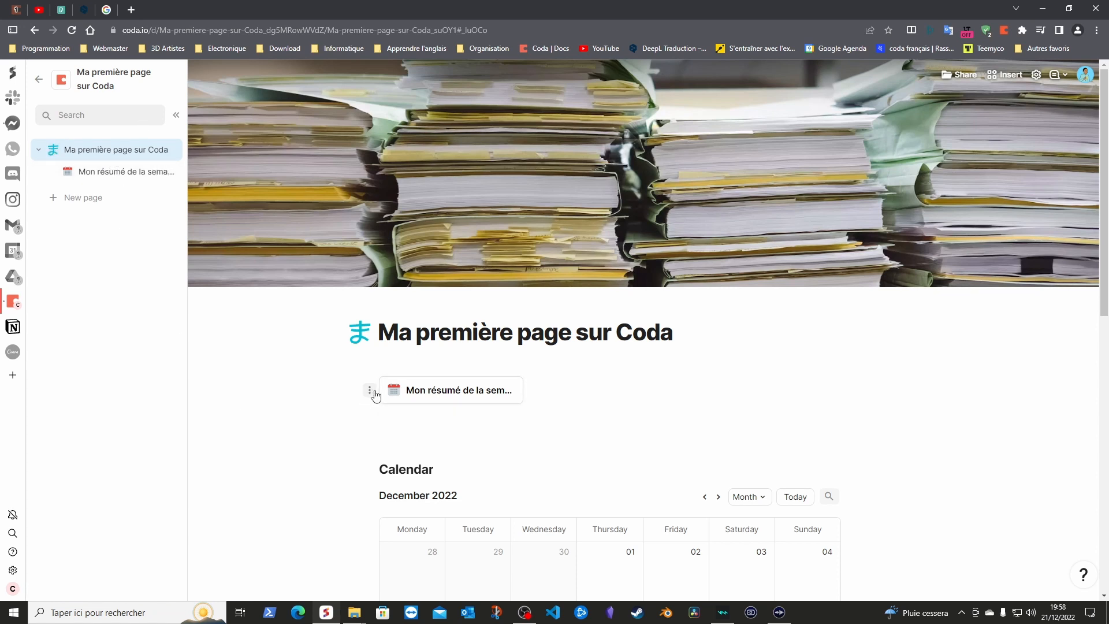
left_click(369, 389)
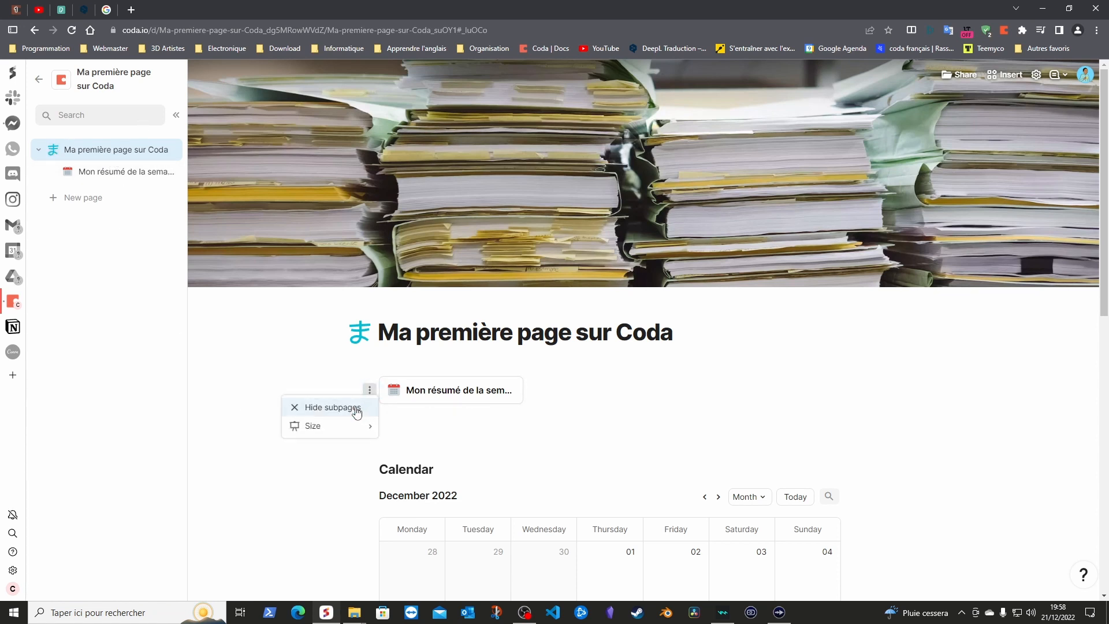
mouse_move(332, 432)
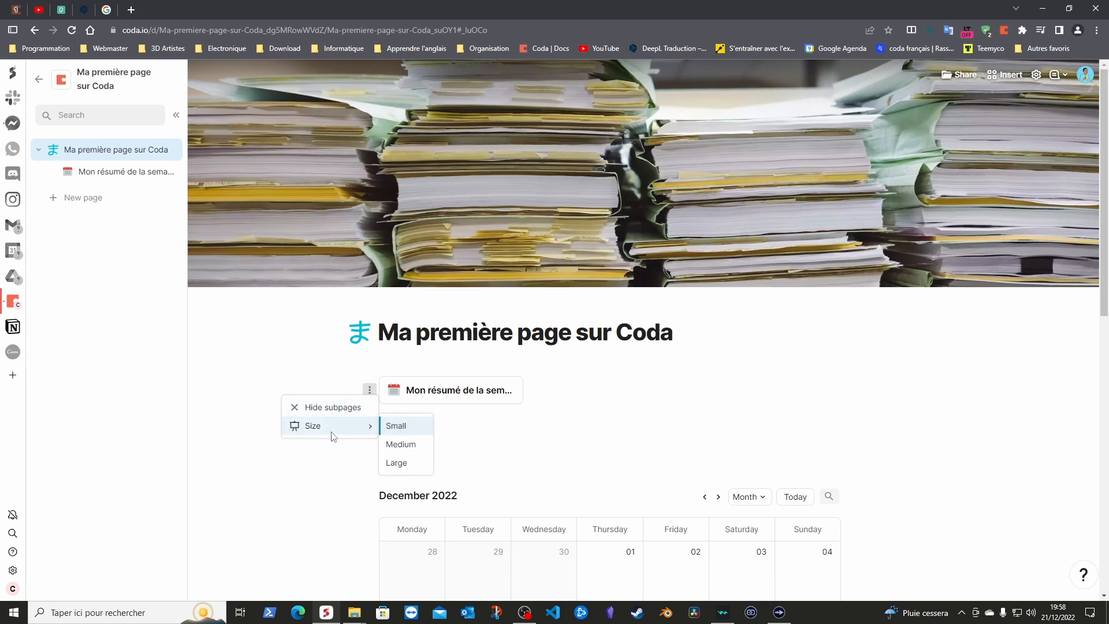
left_click(398, 463)
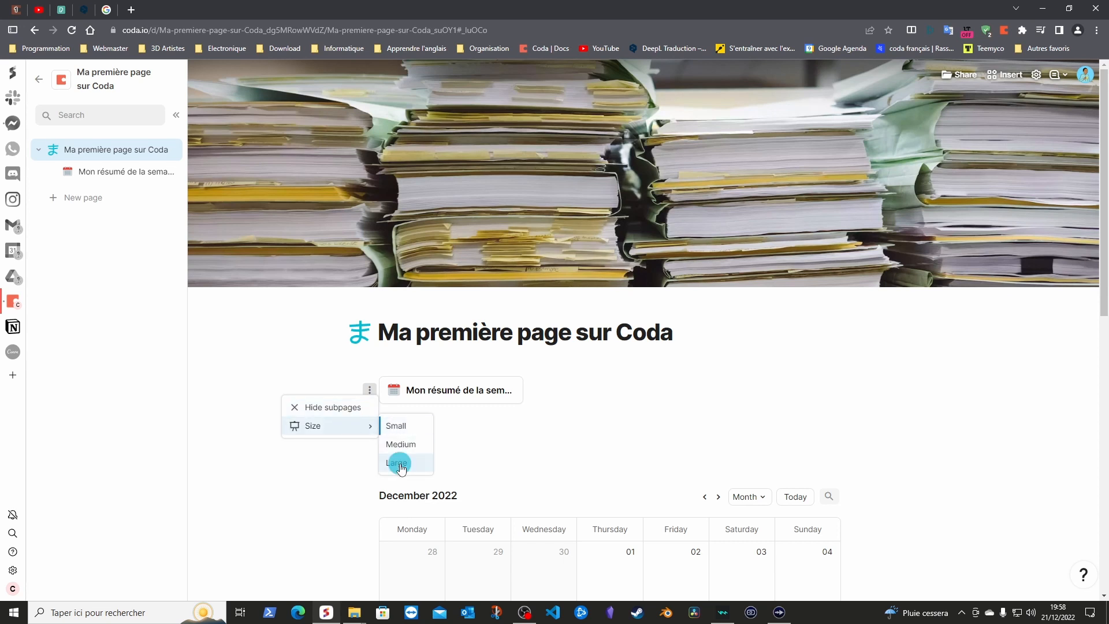
left_click(813, 417)
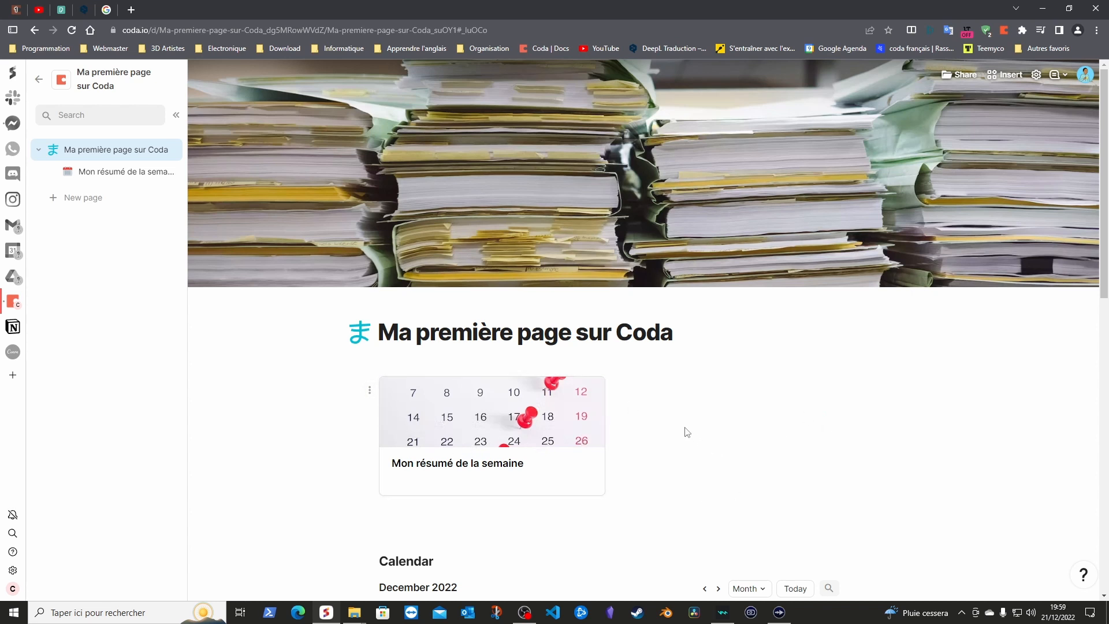
- Hide the subpage cards on the main page
left_click(371, 394)
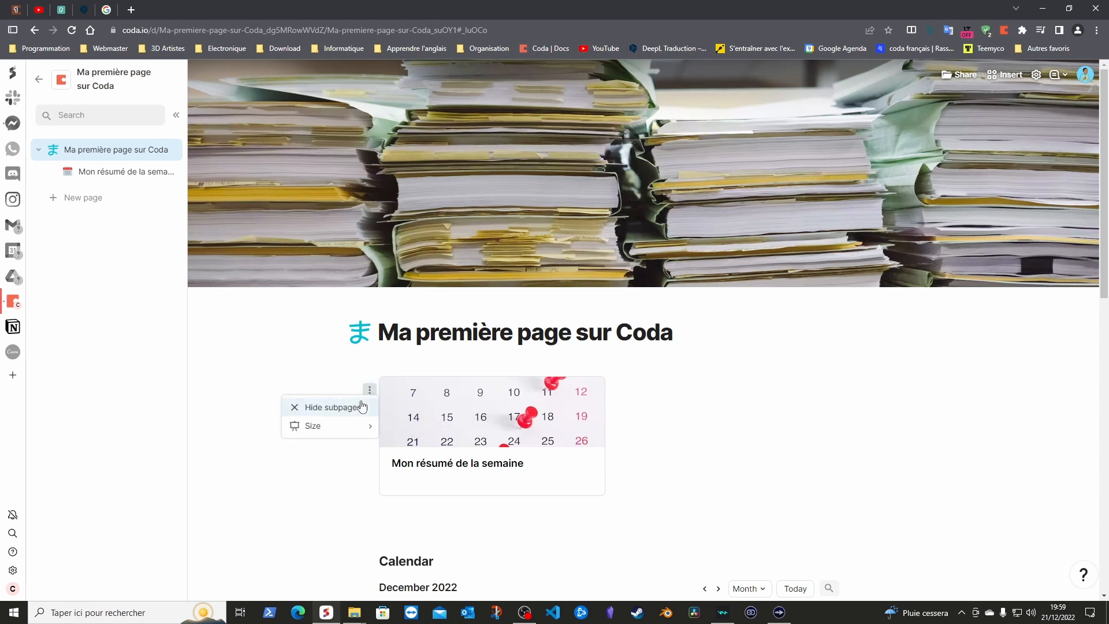
left_click(346, 406)
scroll(904, 393, "down", 9)
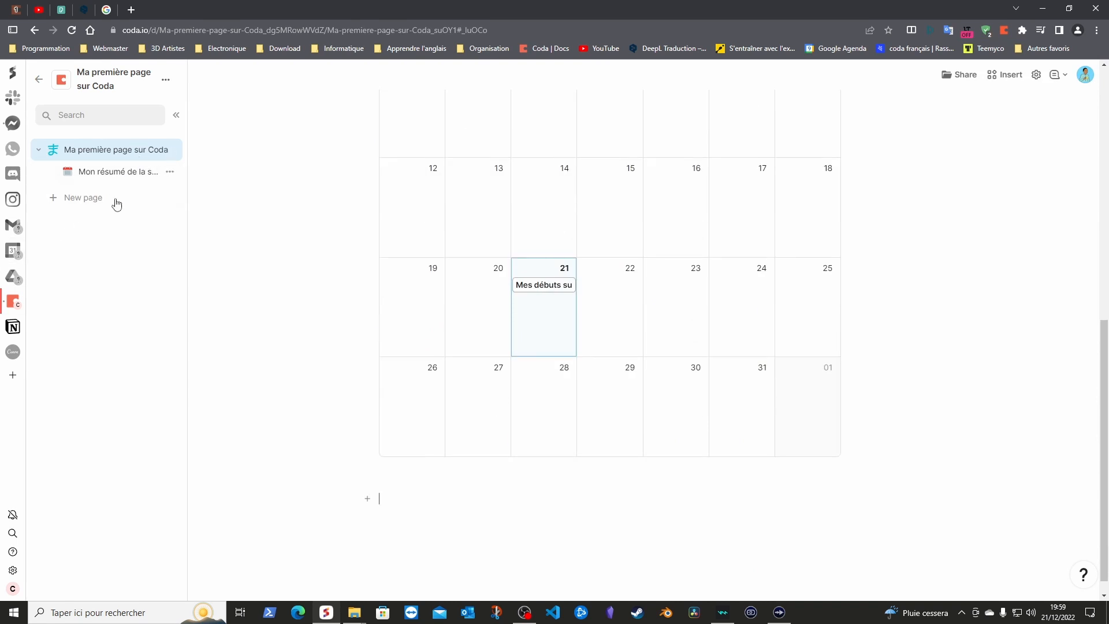
scroll(513, 330, "up", 4)
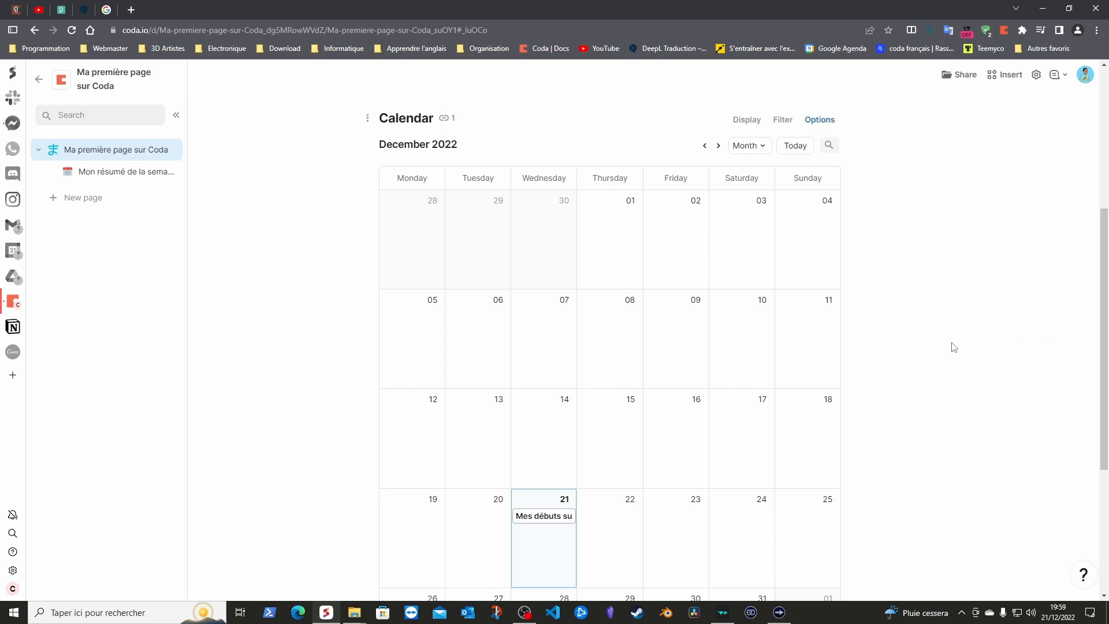
scroll(951, 347, "down", 4)
scroll(939, 324, "up", 8)
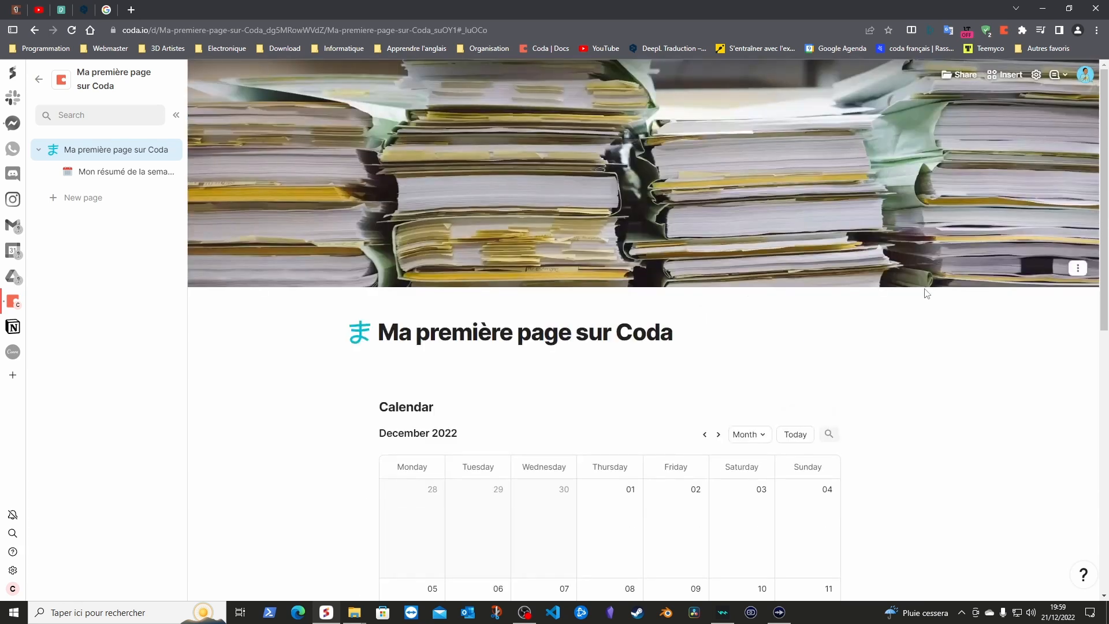
- Open the list of insertable Packs and place the cursor on the empty line below the calendar
left_click(1006, 75)
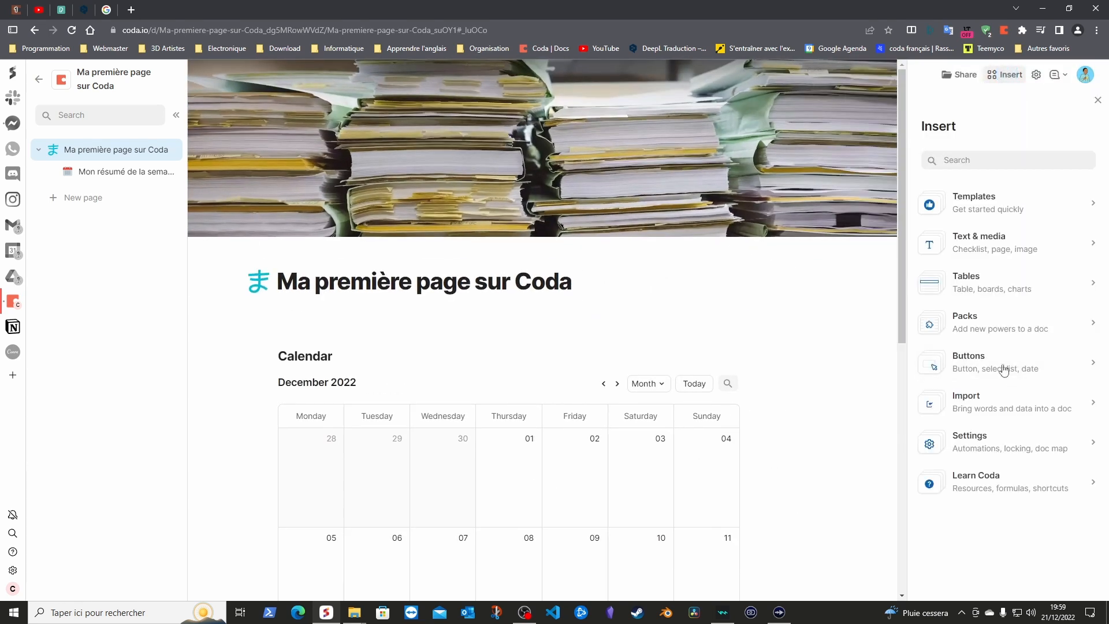
left_click(990, 320)
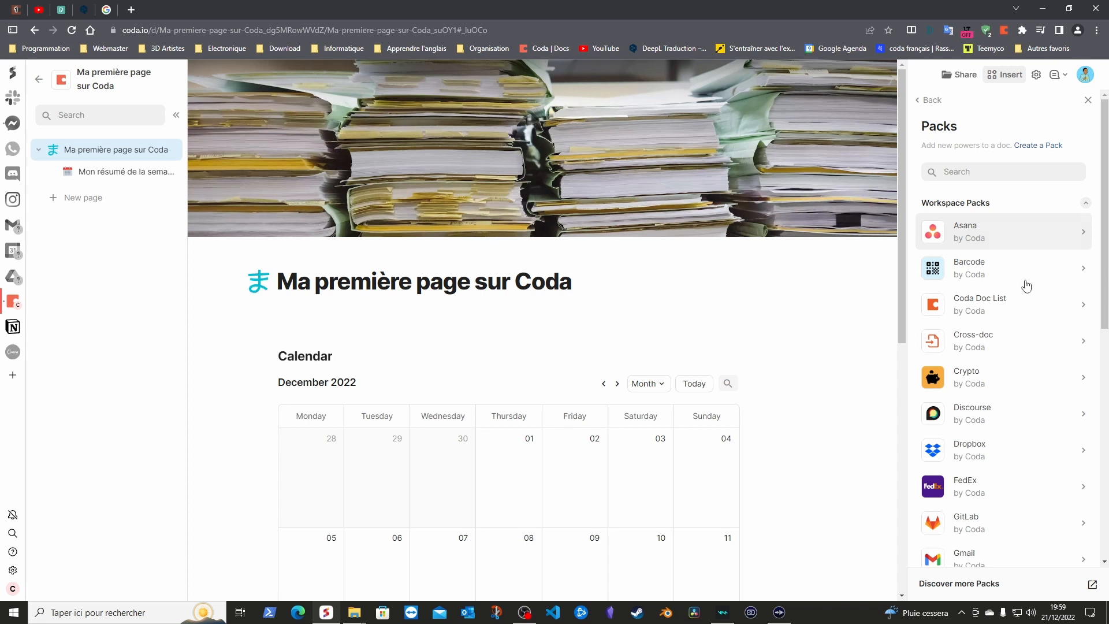
scroll(1024, 292, "down", 3)
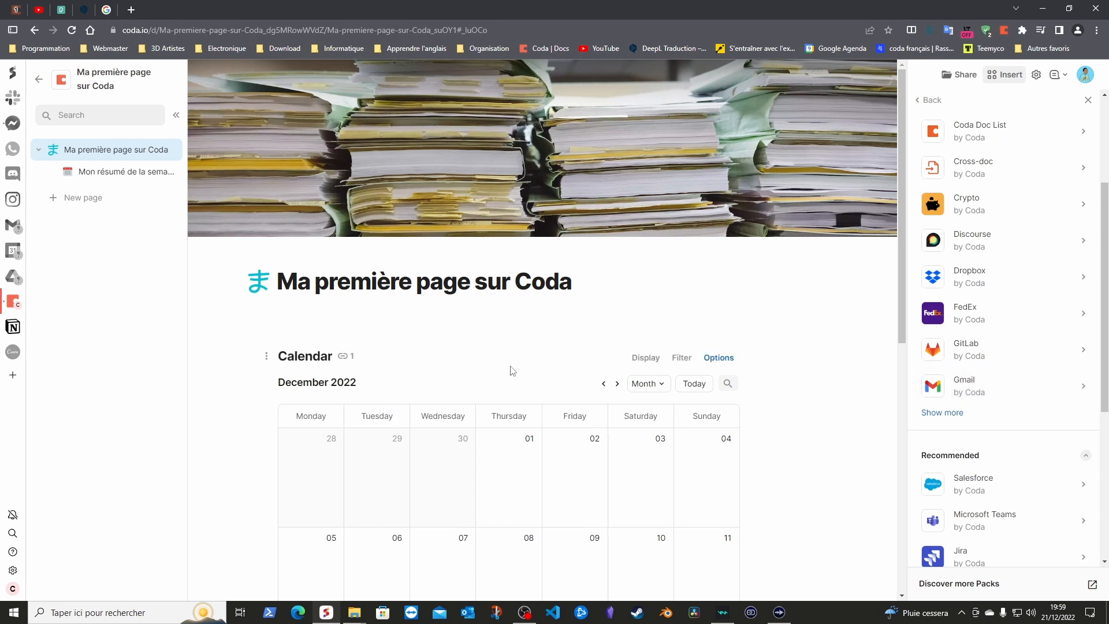
scroll(646, 411, "down", 8)
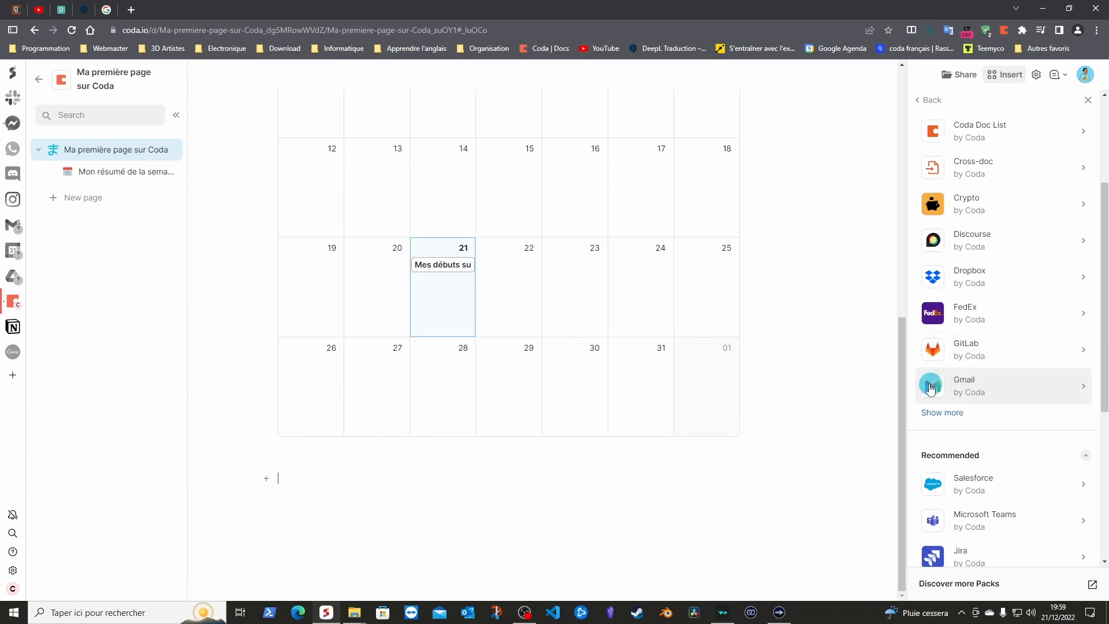
left_click(356, 480)
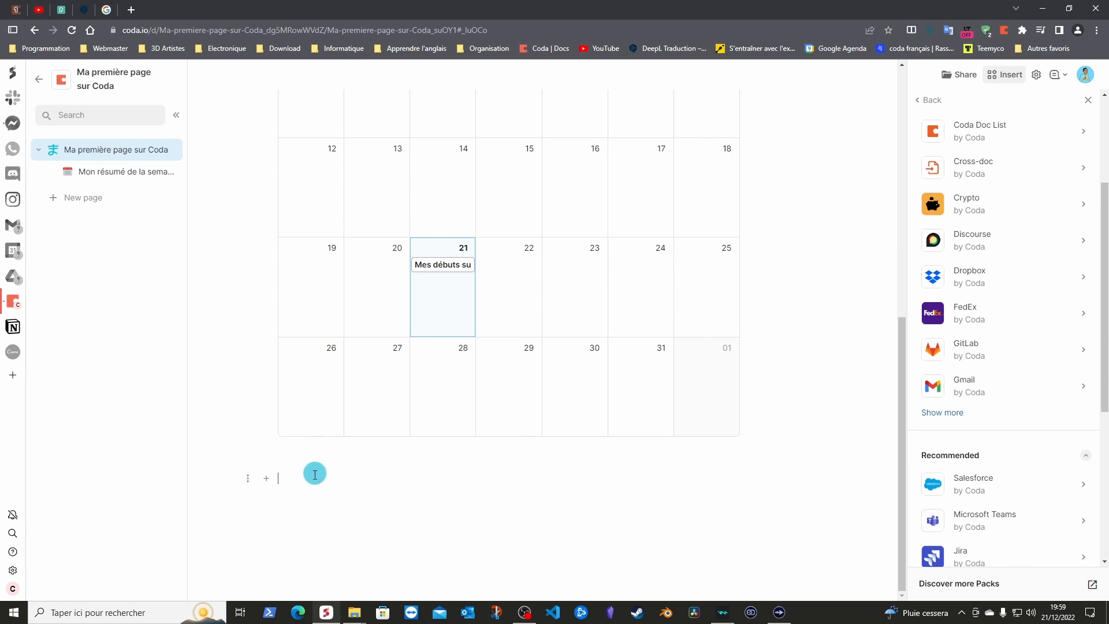
- Open the Gmail Pack's details and examine the tables, buttons and formulas it offers
left_click(961, 387)
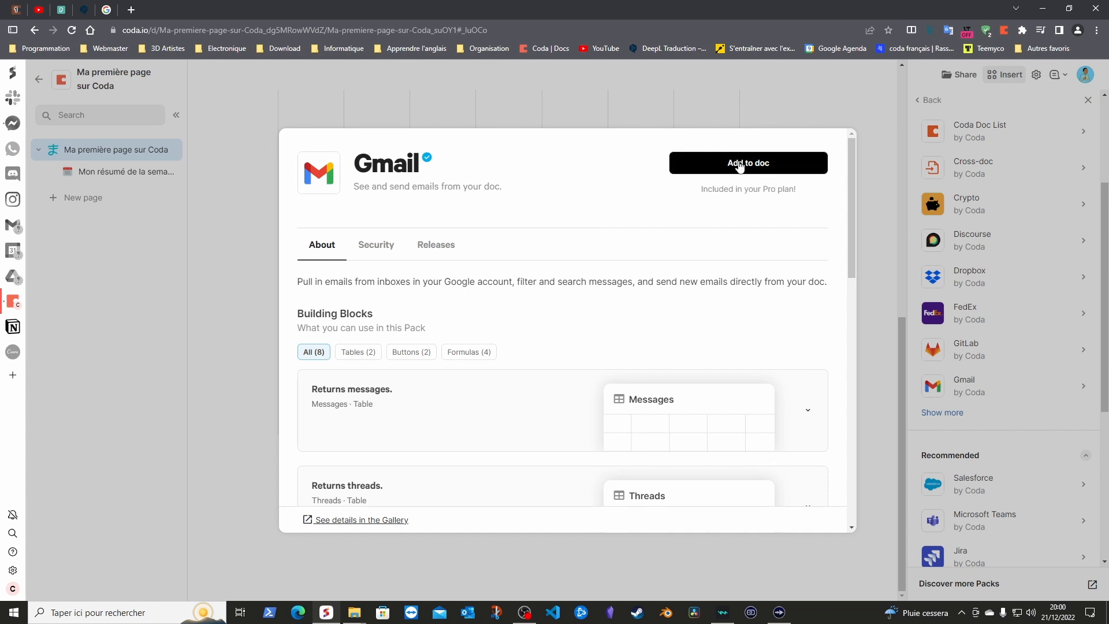
scroll(641, 399, "down", 2)
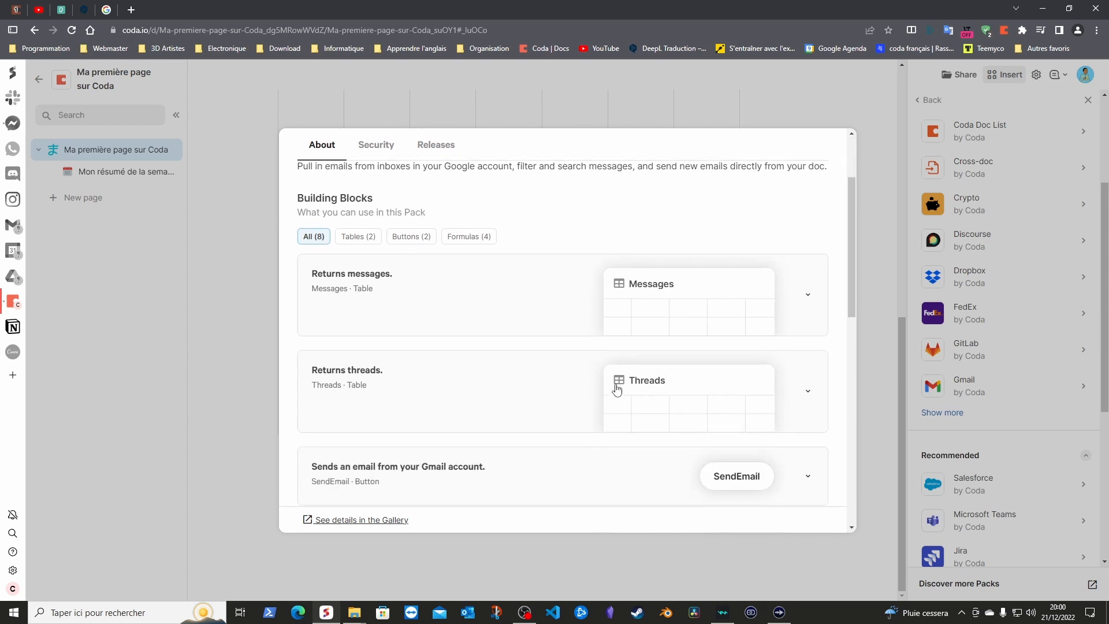
scroll(617, 390, "down", 3)
scroll(564, 426, "down", 4)
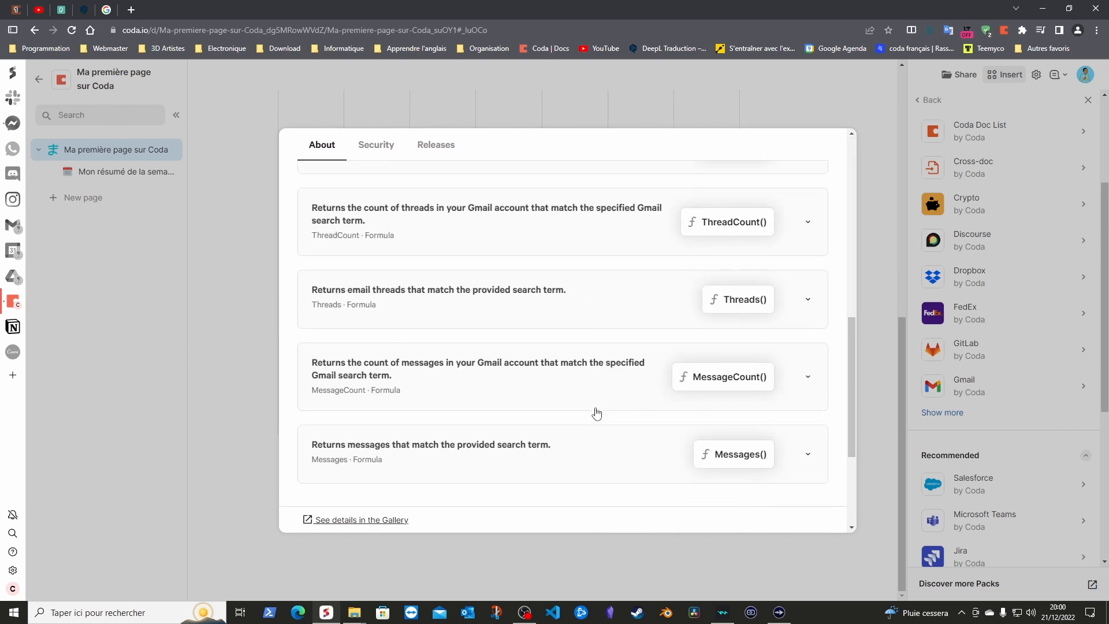
- Review the Gmail Pack's security information and release history, and return to its overview
scroll(596, 414, "down", 3)
scroll(549, 376, "up", 12)
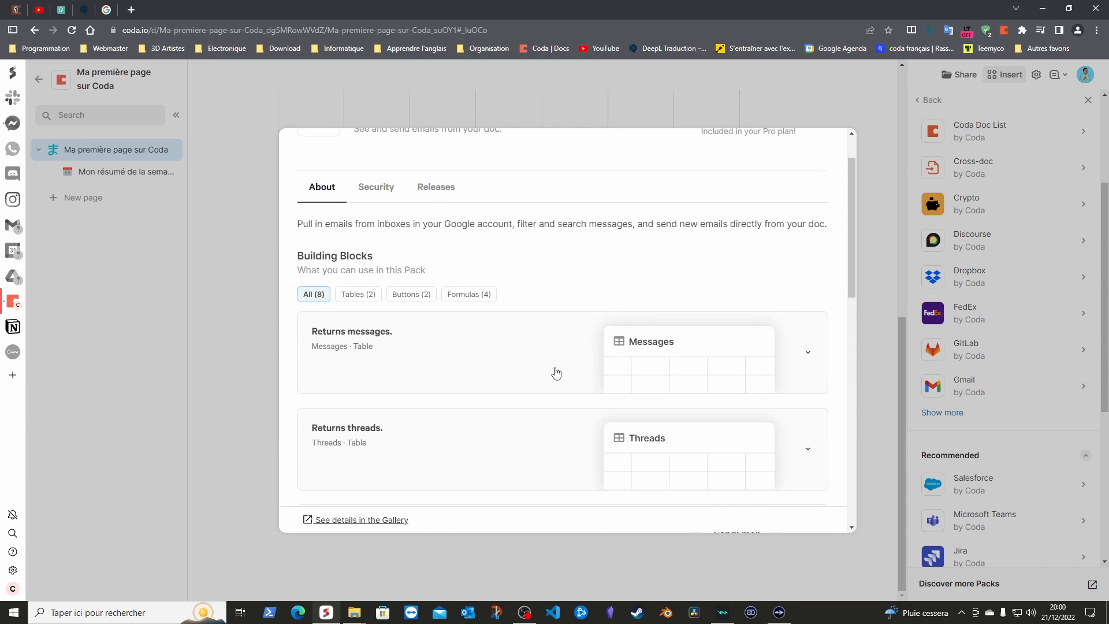
left_click(363, 245)
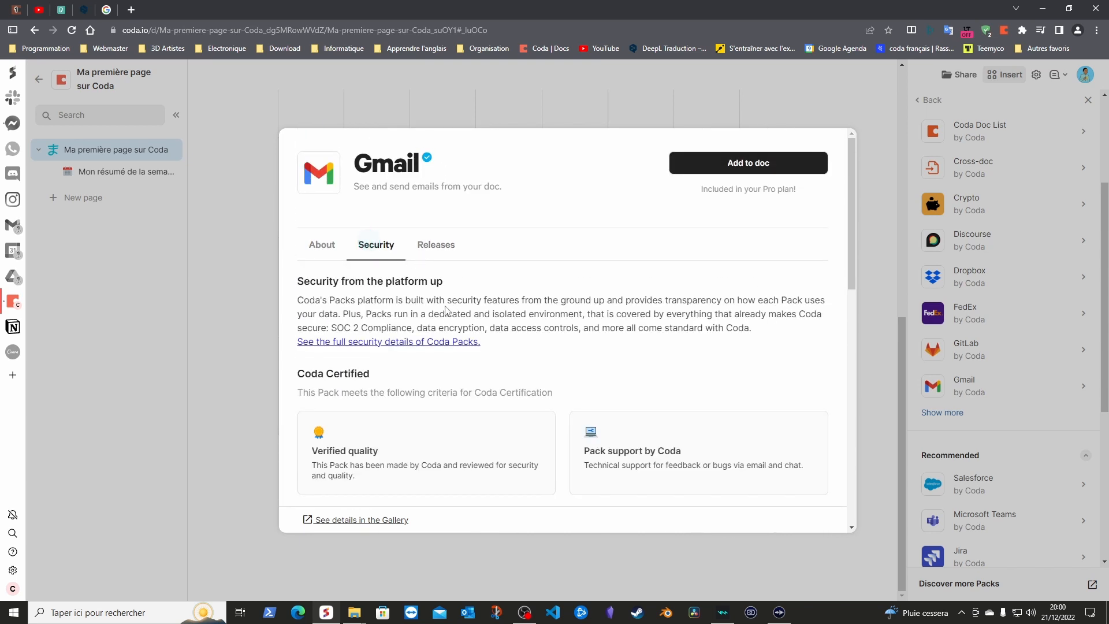
left_click(446, 252)
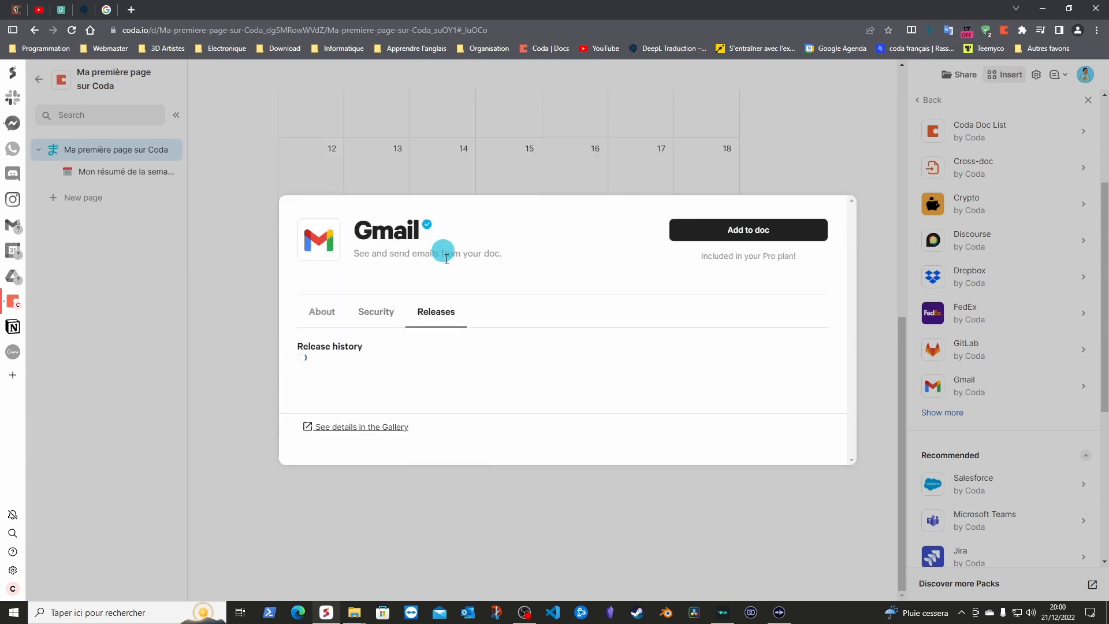
left_click(327, 285)
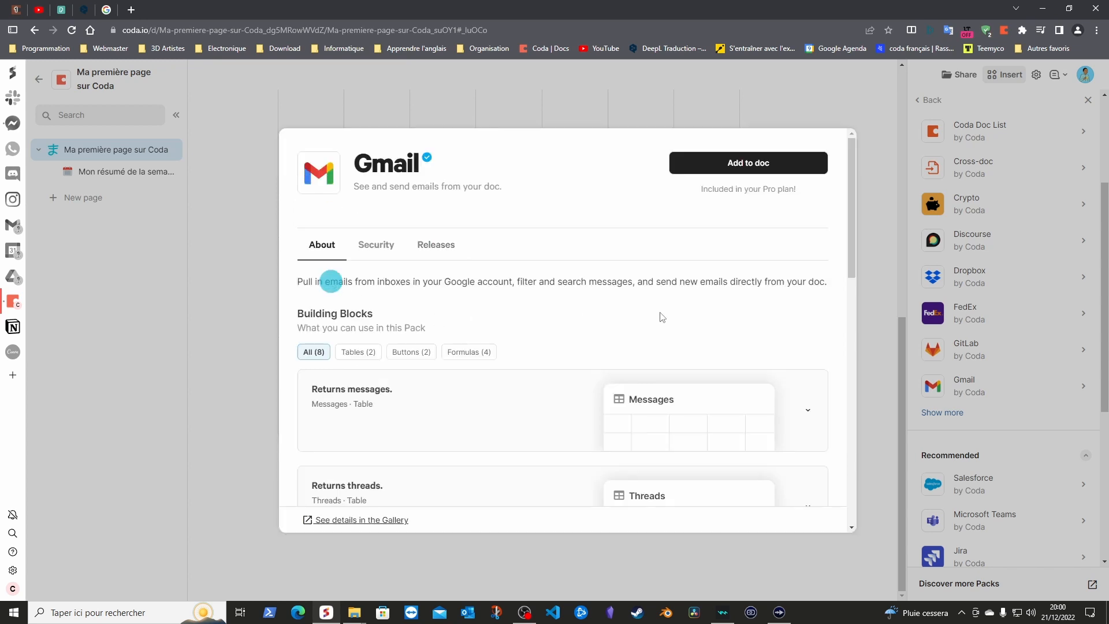
- Add the Gmail Pack to the doc with the existing Google account, making its data viewable by anyone the doc is shared with
left_click(749, 165)
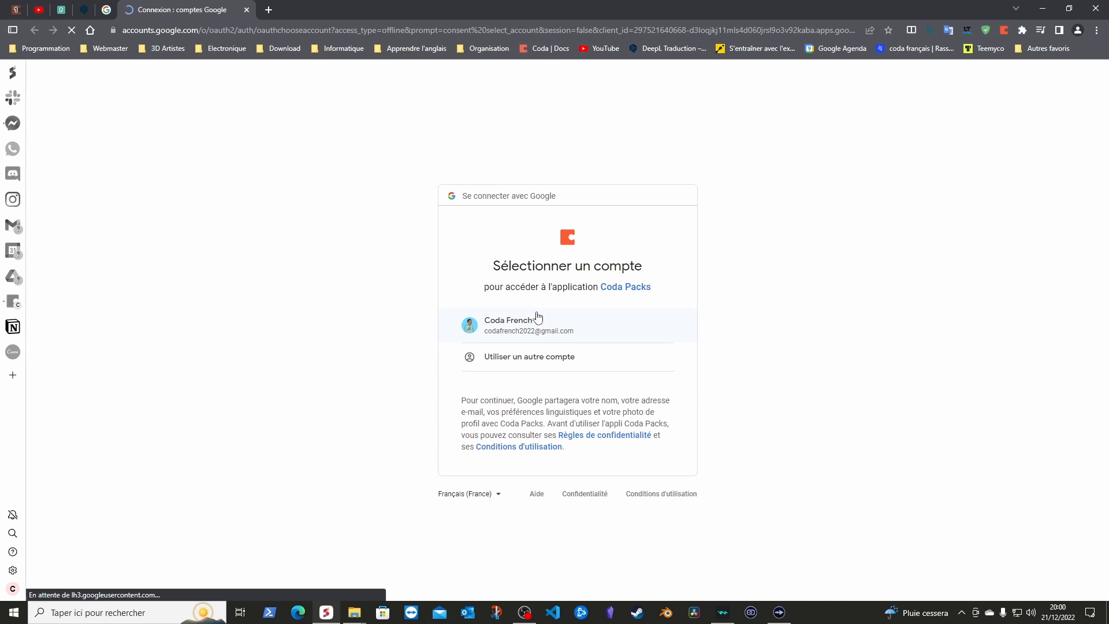
left_click(519, 329)
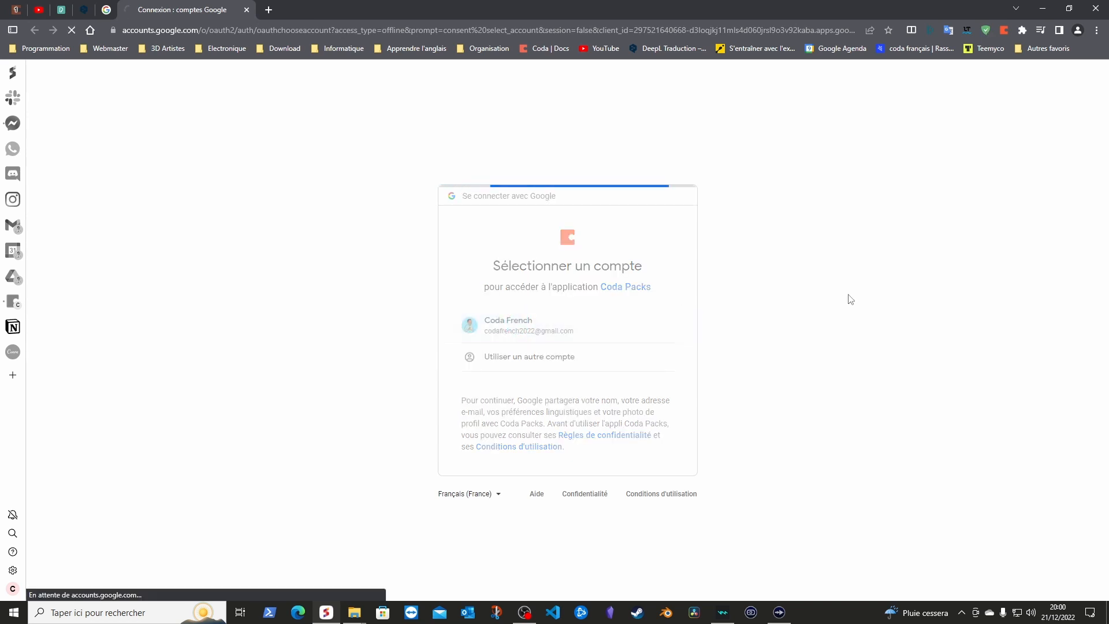
left_click(638, 538)
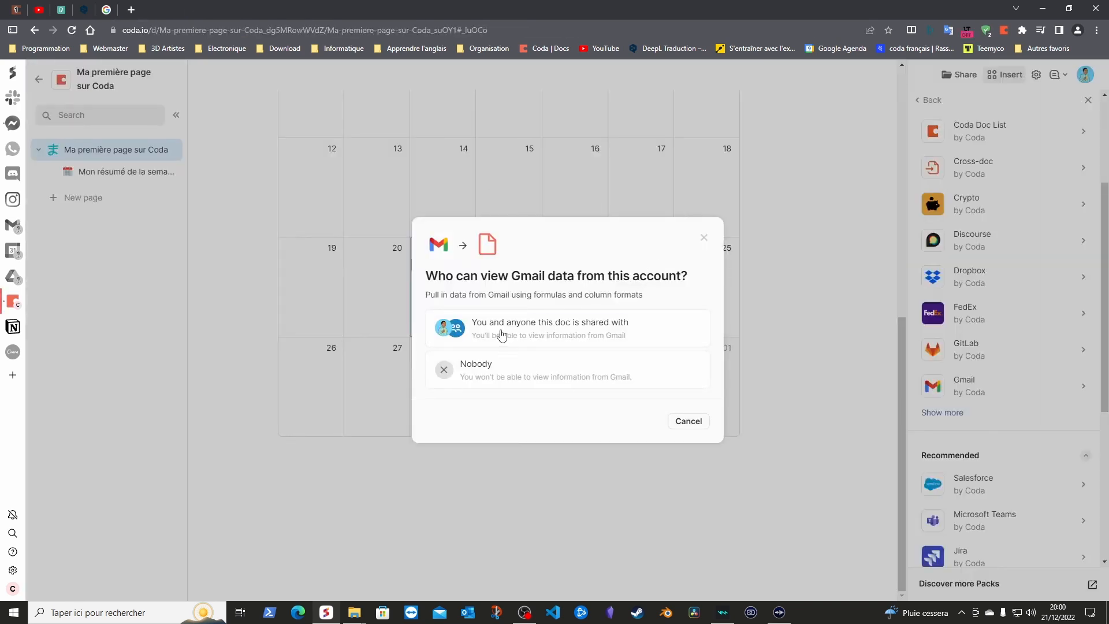
left_click(501, 331)
left_click(495, 312)
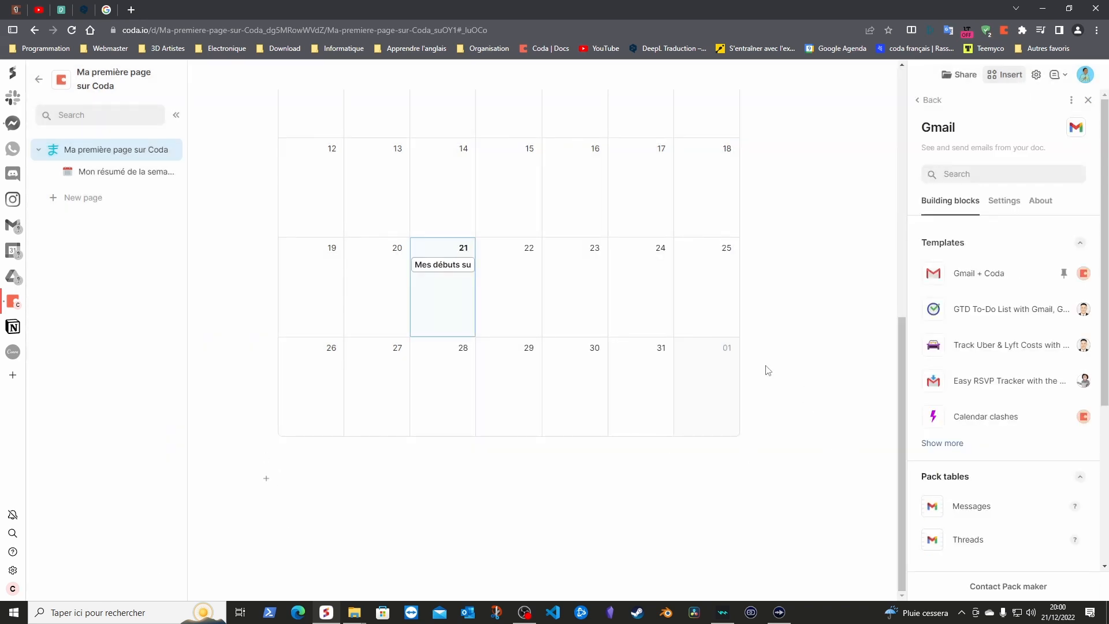
- Insert the Gmail Pack's Messages table below the calendar
scroll(941, 472, "down", 2)
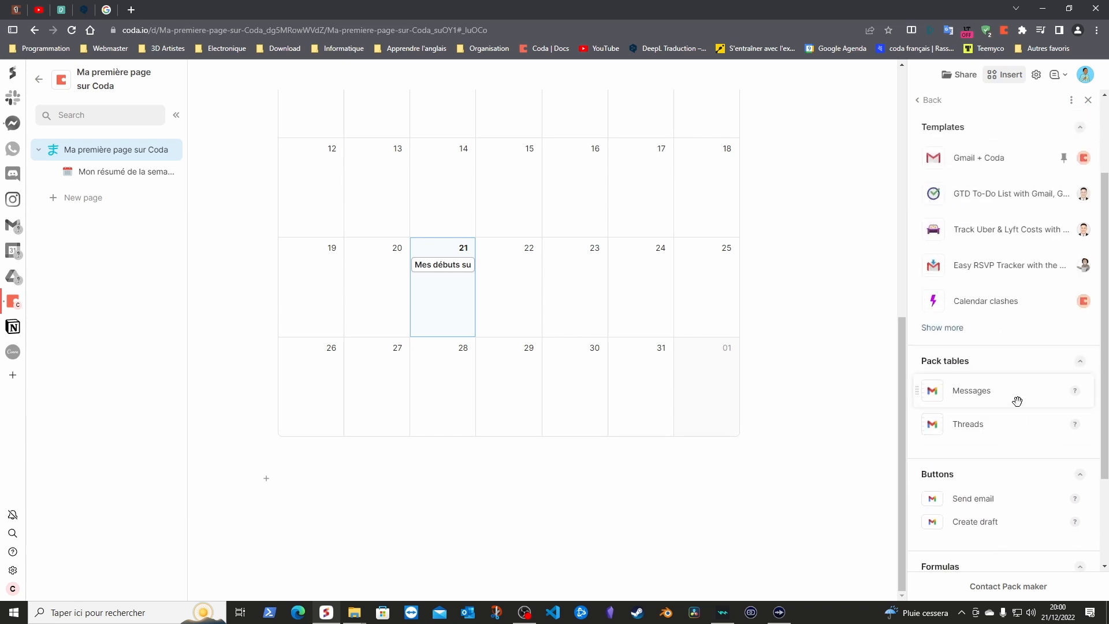
left_click_drag(972, 392, 404, 508)
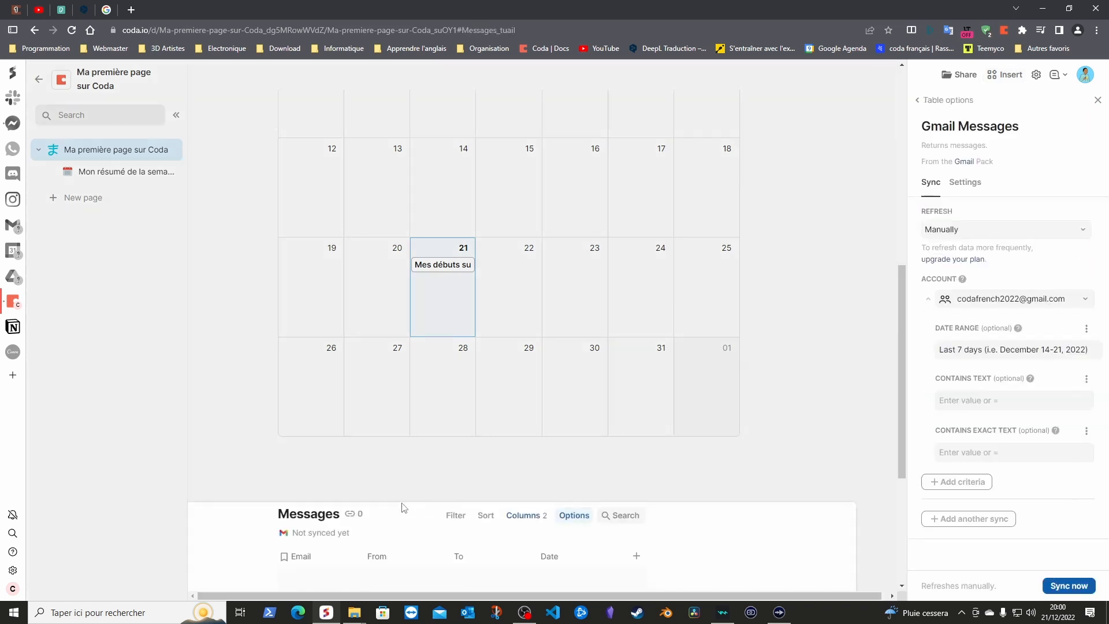
scroll(547, 515, "down", 3)
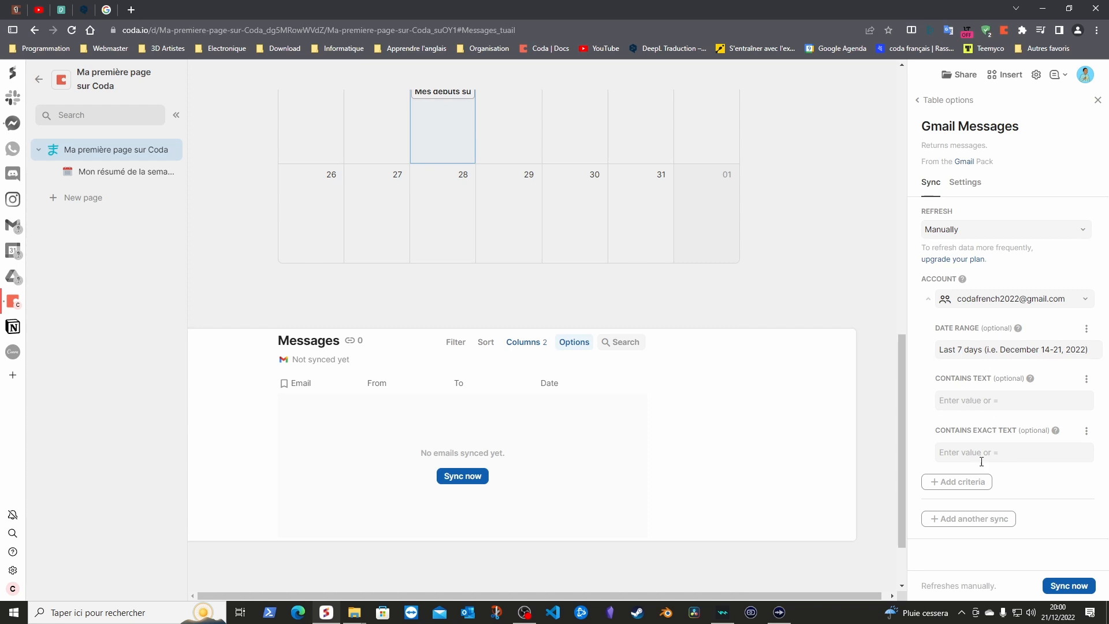
- Examine the Messages table's settings, sync criteria and general table options, and close them
left_click(959, 182)
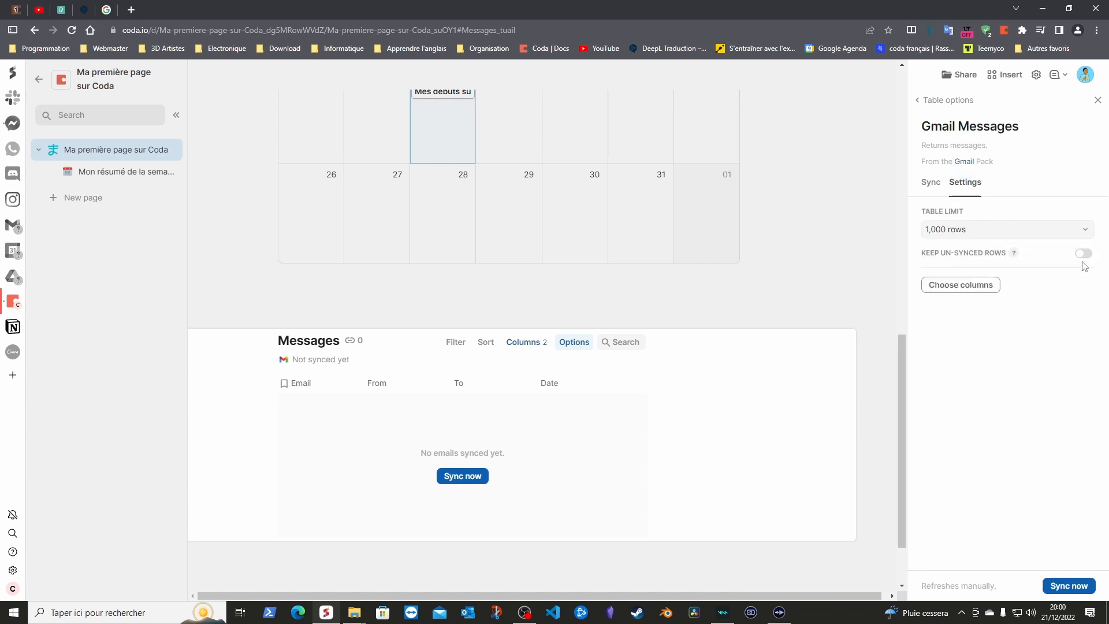
left_click(931, 182)
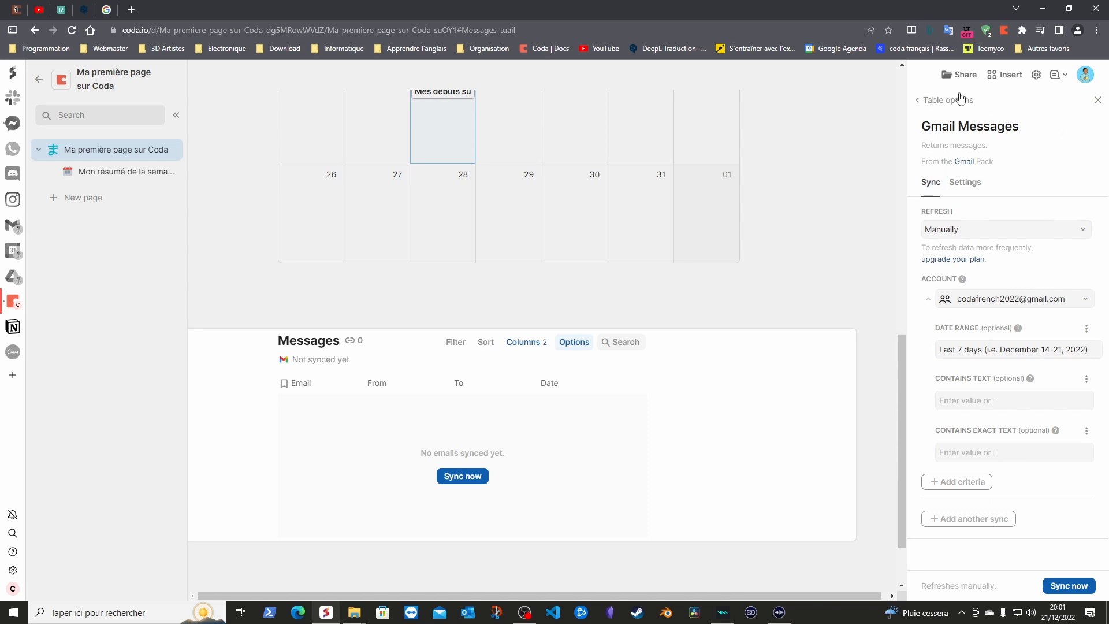
left_click(929, 101)
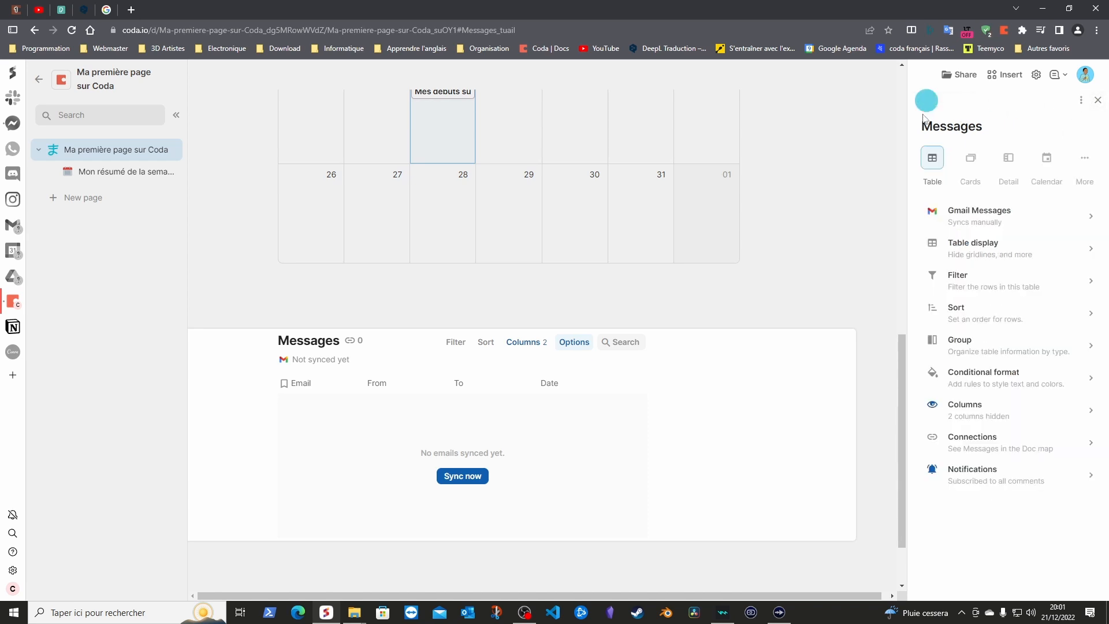
left_click(440, 291)
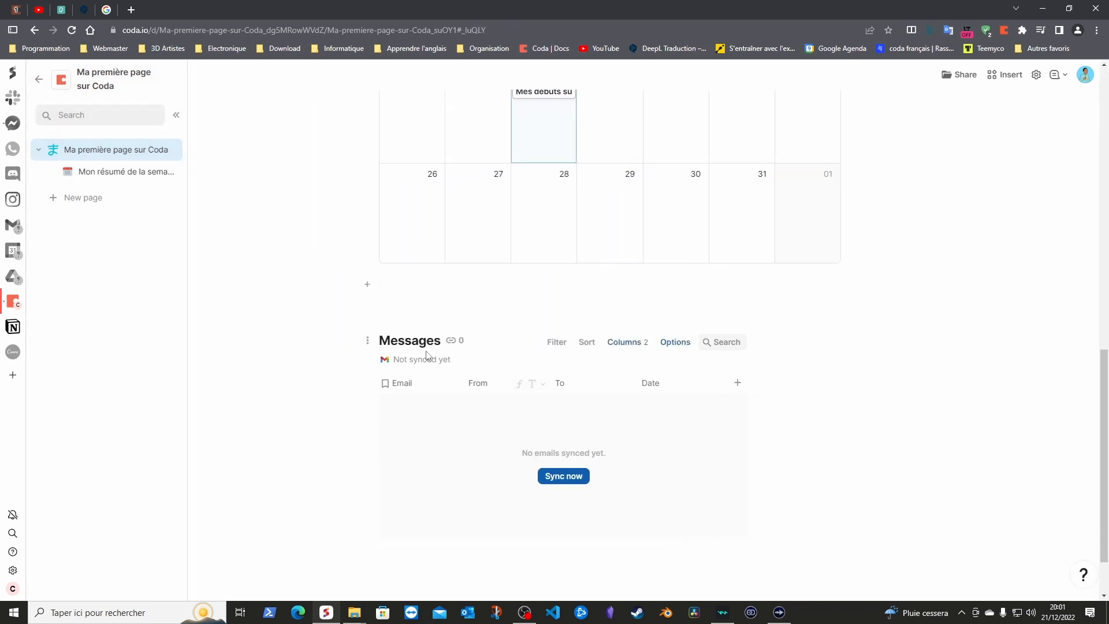
- Delete the Messages table and place the cursor on the empty line below the calendar
left_click(367, 340)
left_click(307, 520)
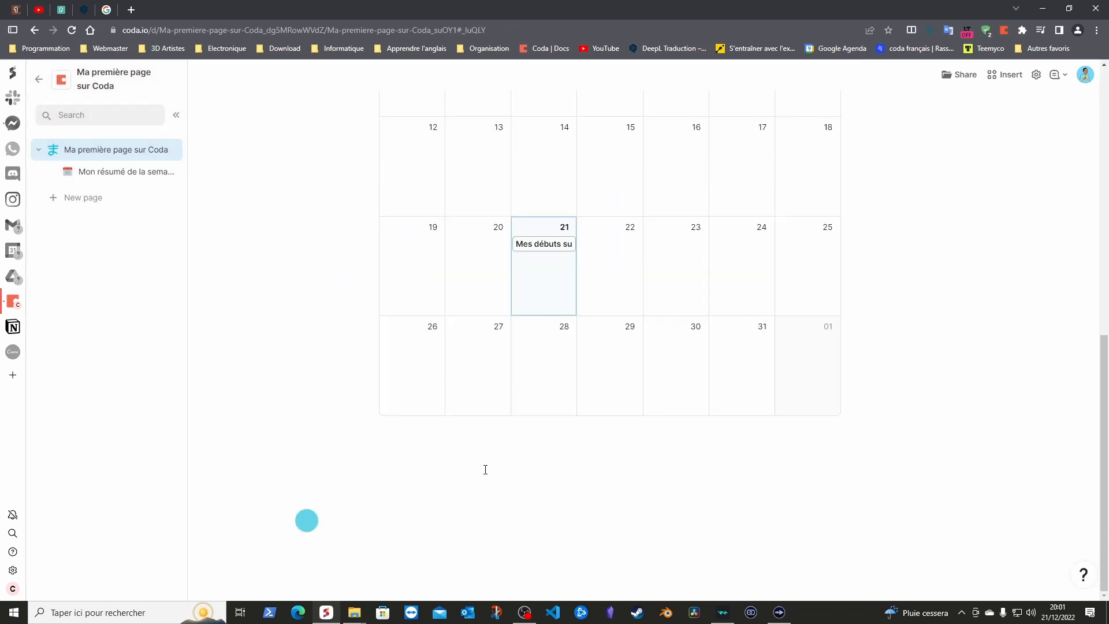
left_click(396, 435)
- Browse the fully expanded list of Packs made by Coda and the recommended ones, and close the list
left_click(1005, 81)
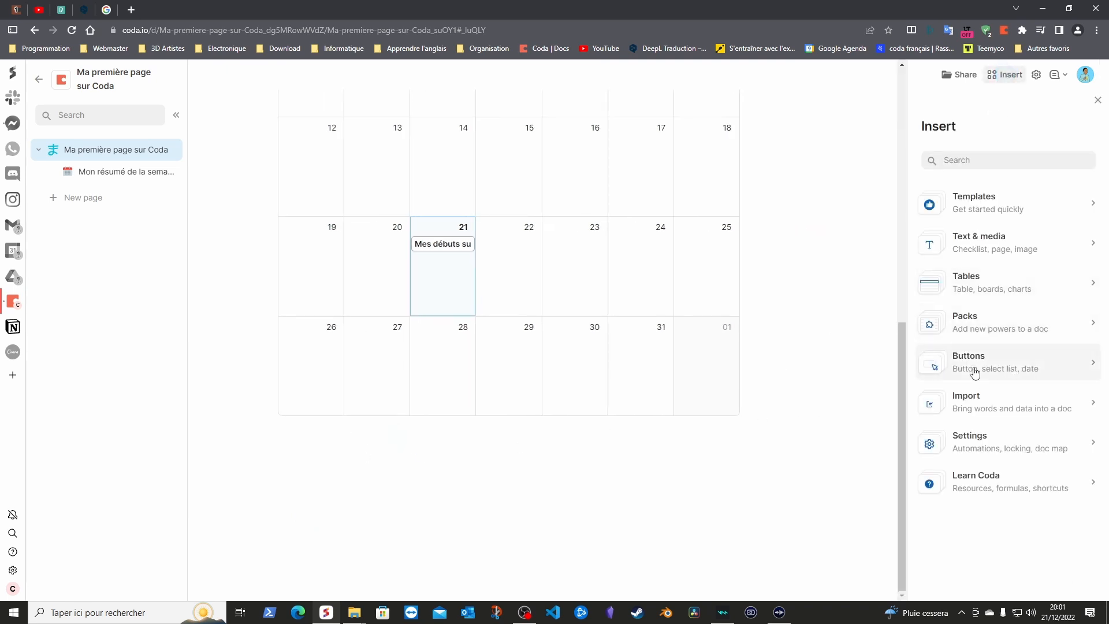
left_click(984, 323)
scroll(1005, 347, "down", 4)
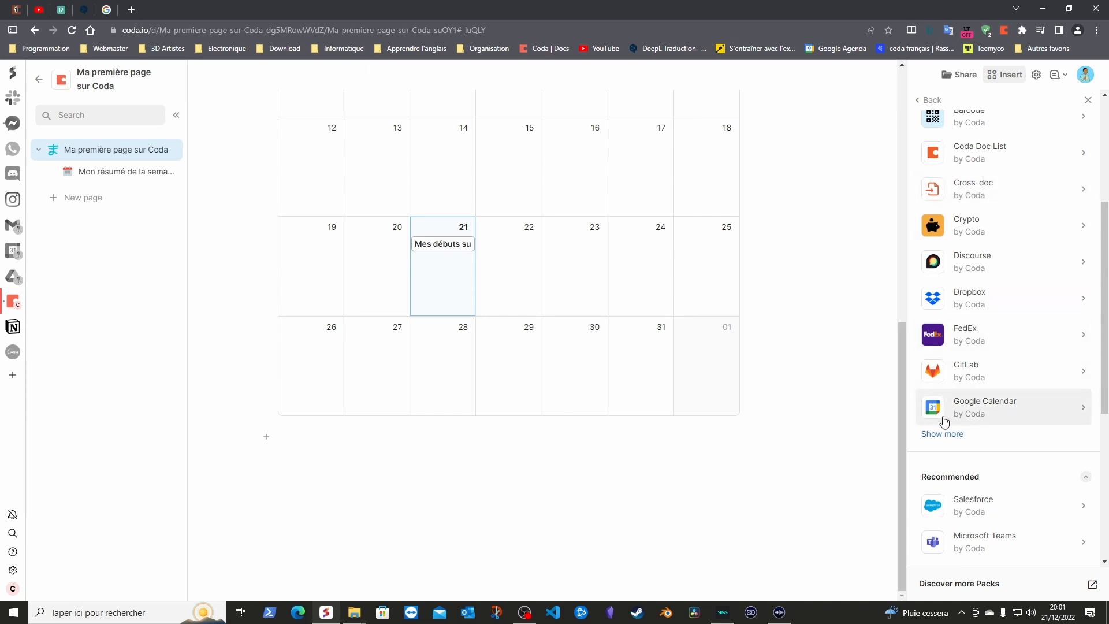
left_click(944, 440)
scroll(1039, 393, "down", 4)
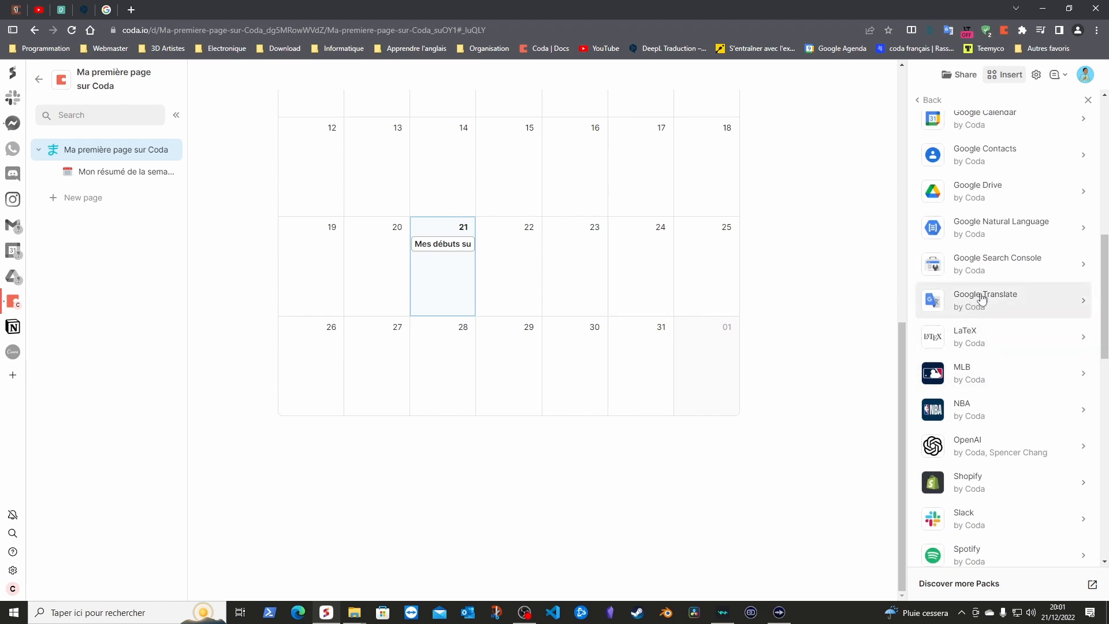
scroll(1018, 317, "down", 2)
scroll(990, 398, "down", 1)
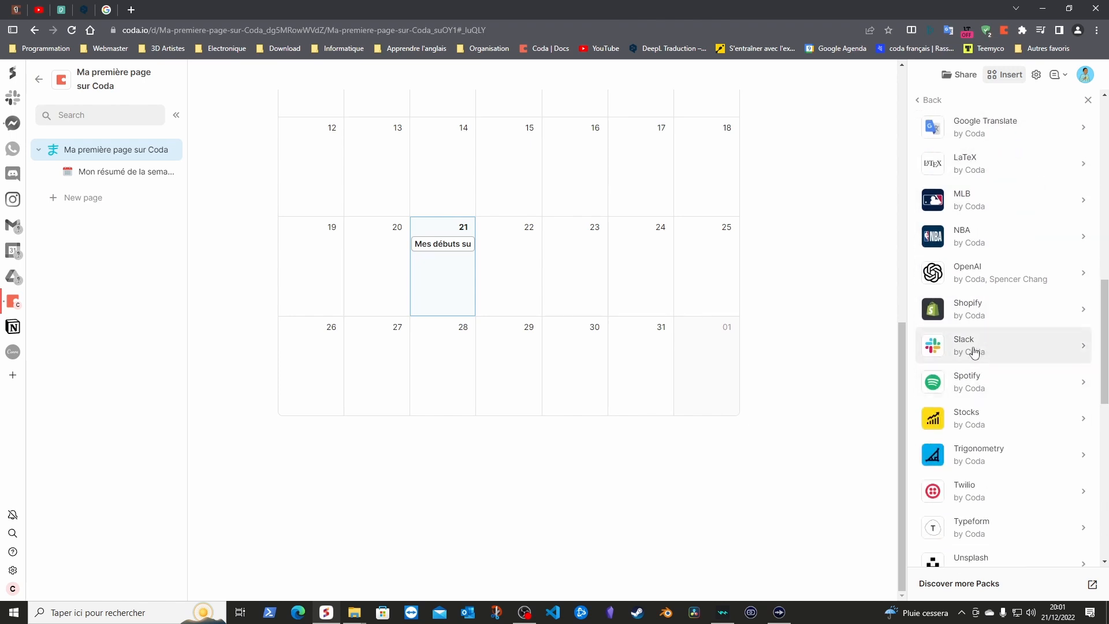
scroll(999, 427, "down", 5)
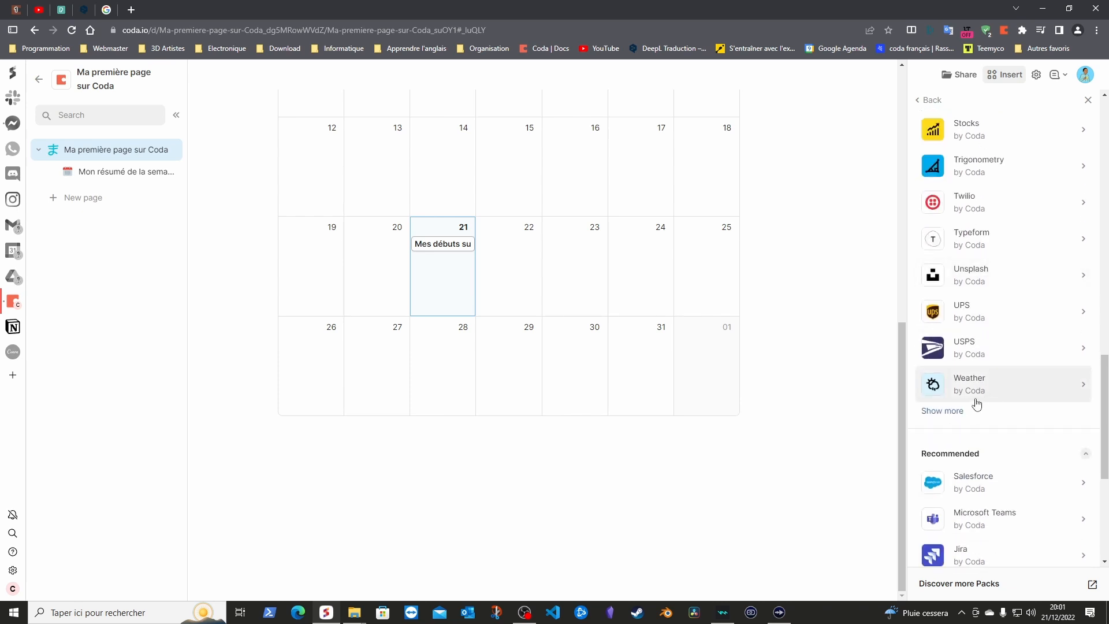
left_click(947, 411)
scroll(1017, 408, "down", 4)
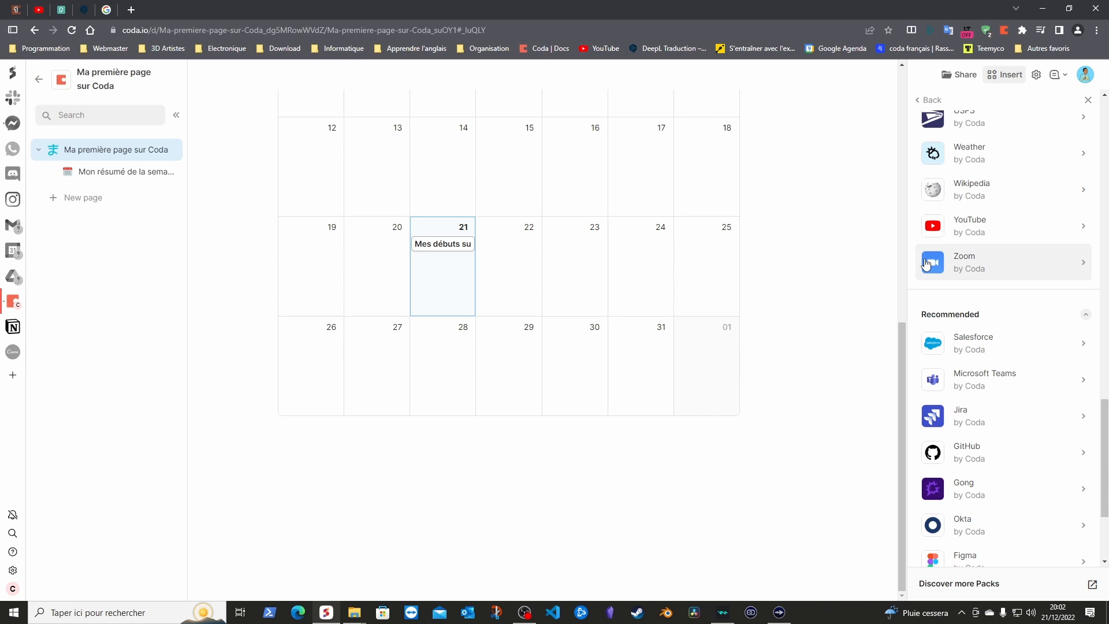
scroll(959, 263, "up", 4)
left_click(1011, 74)
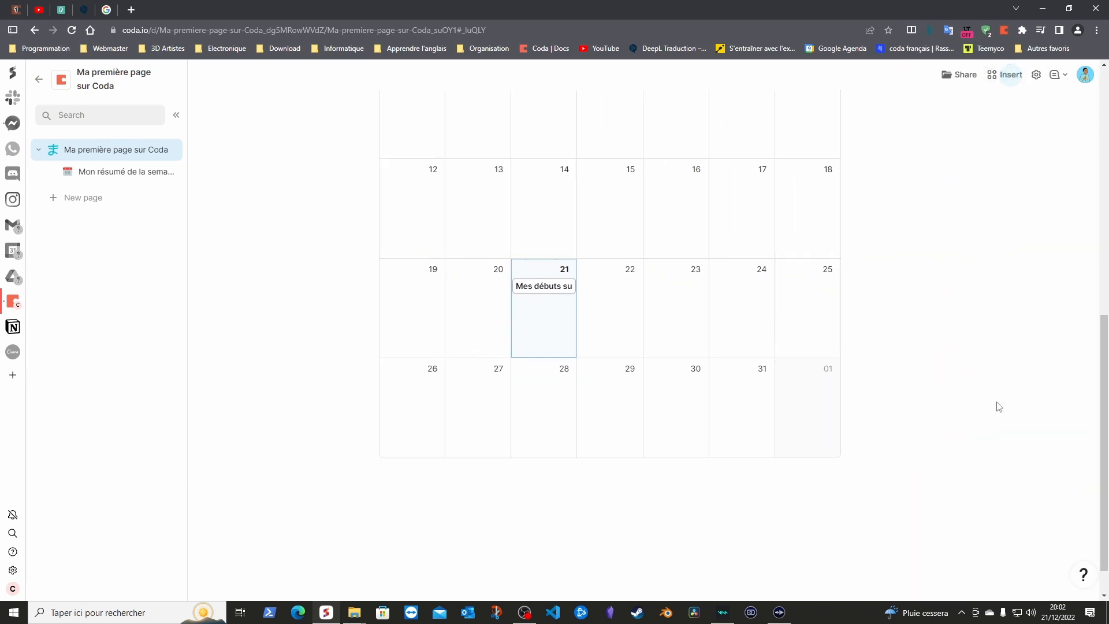
- Look over the available button types and insert an "Open hyperlink" button below the calendar
left_click(1011, 75)
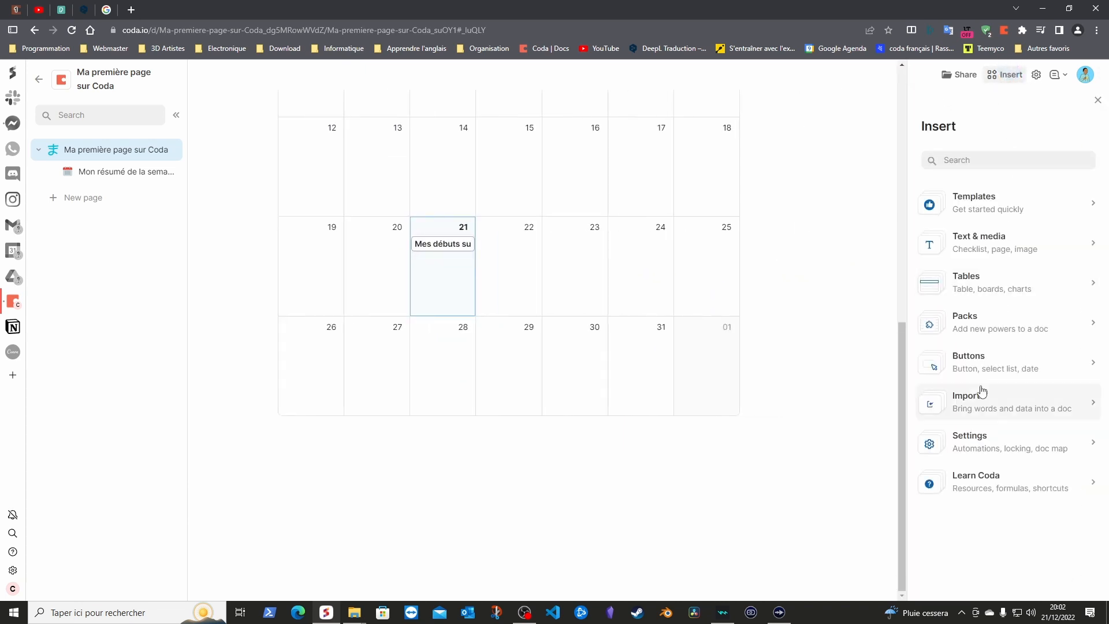
left_click(978, 359)
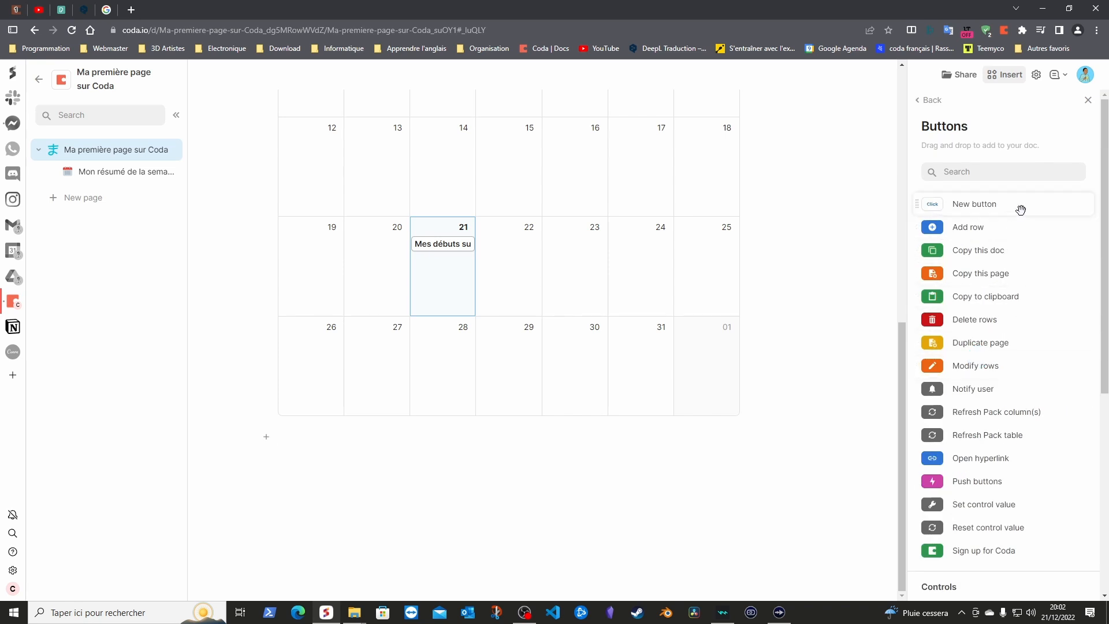
left_click_drag(1021, 209, 285, 449)
type("/buto")
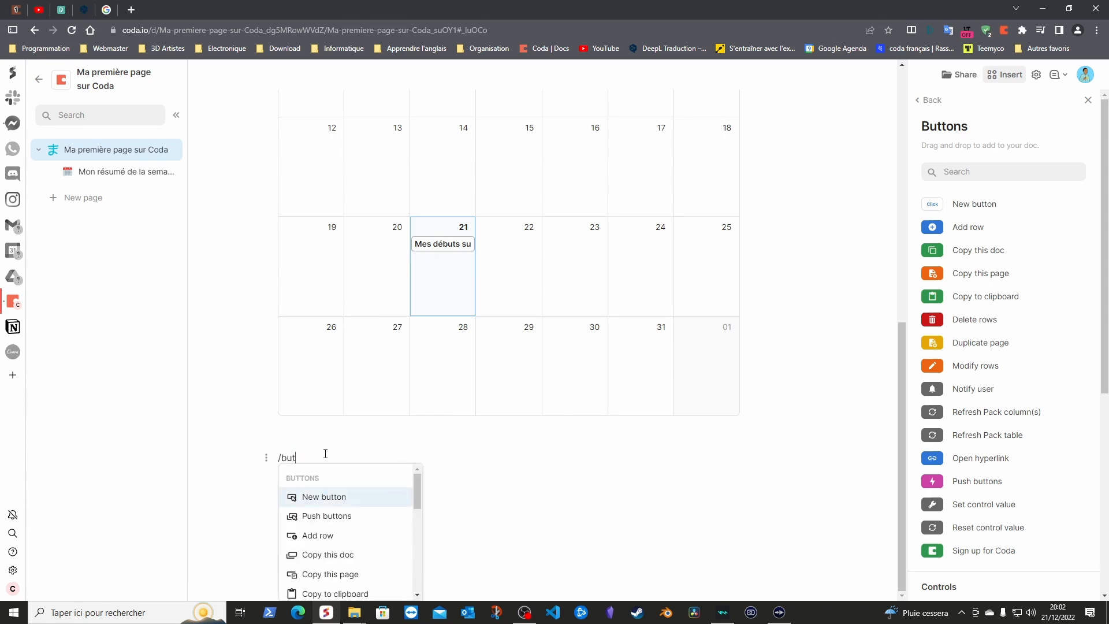
key("BackSpace")
scroll(346, 543, "down", 1)
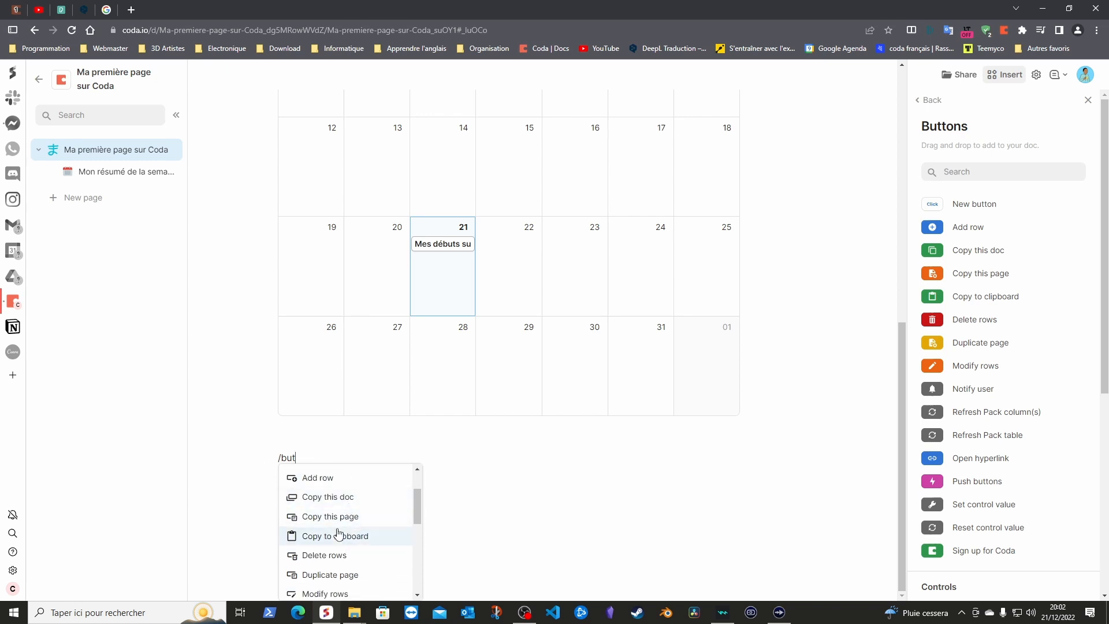
scroll(338, 563, "down", 1)
scroll(340, 569, "down", 1)
scroll(341, 551, "down", 2)
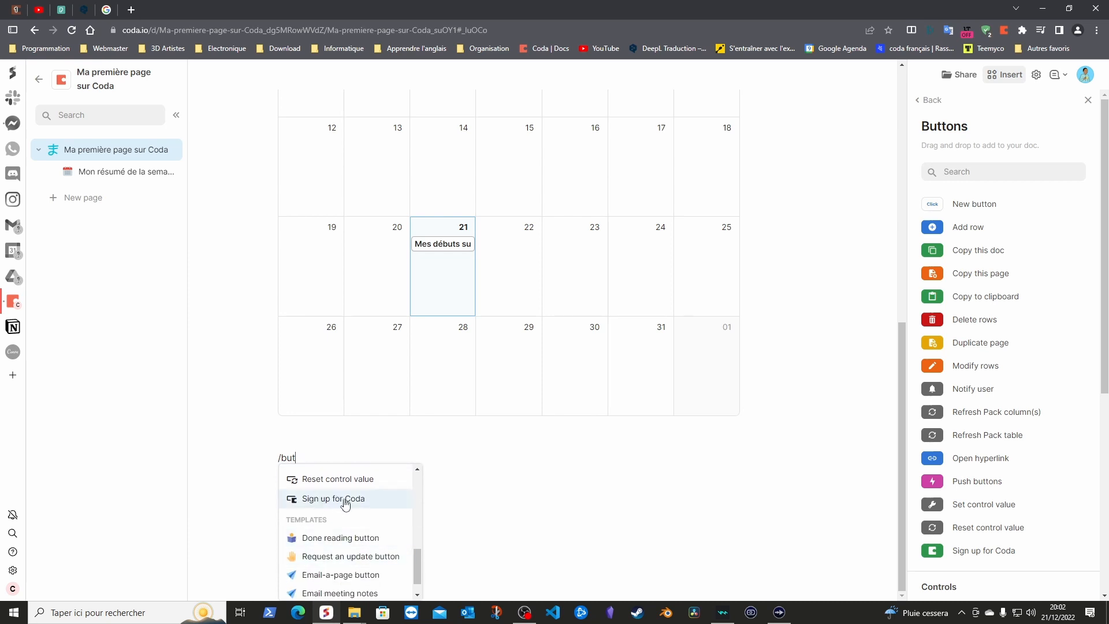
scroll(342, 505, "up", 1)
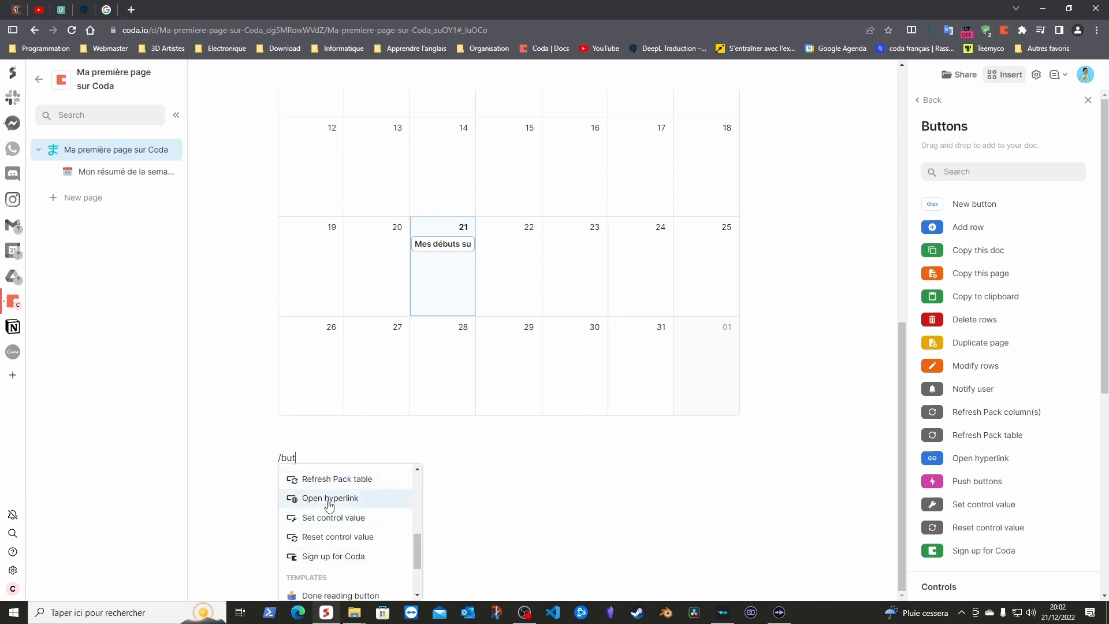
left_click(321, 503)
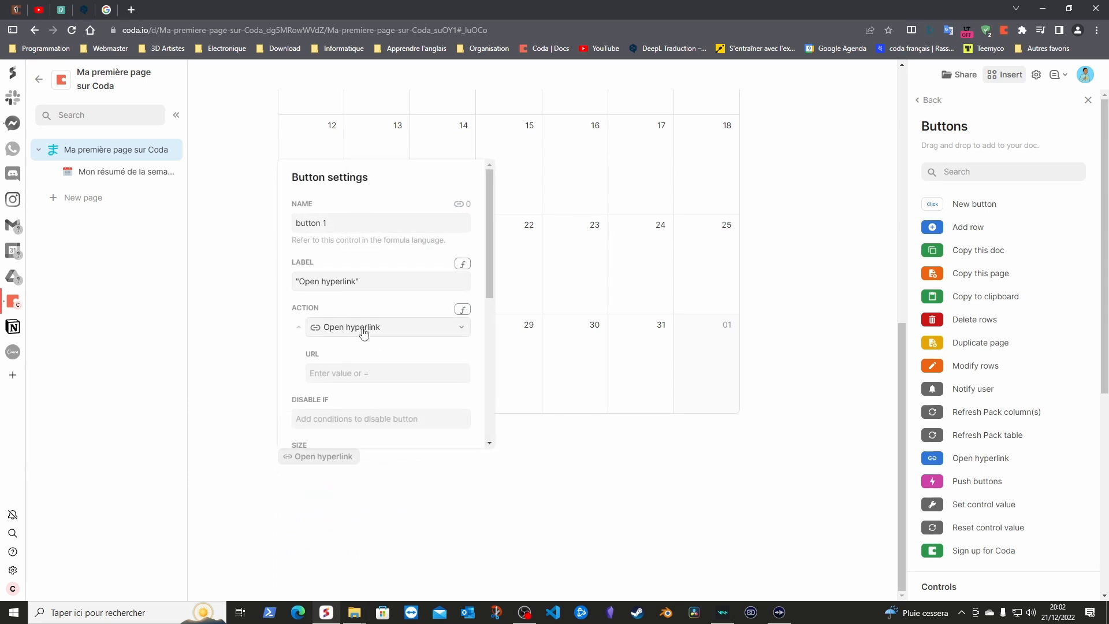
left_click(350, 372)
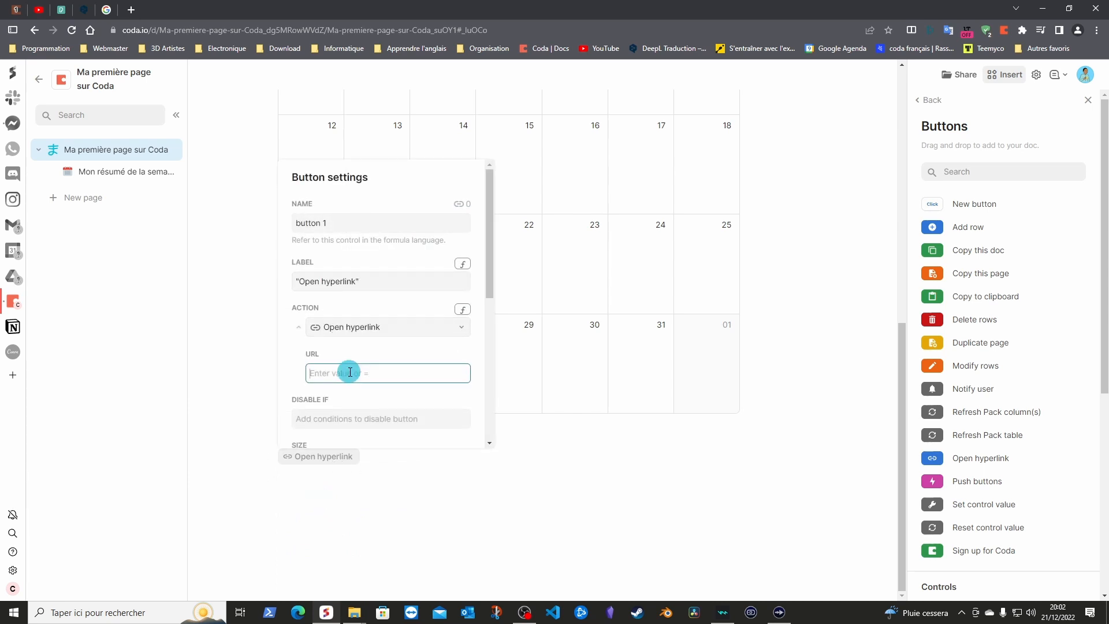
left_click(106, 10)
left_click(172, 30)
key("ctrl+c")
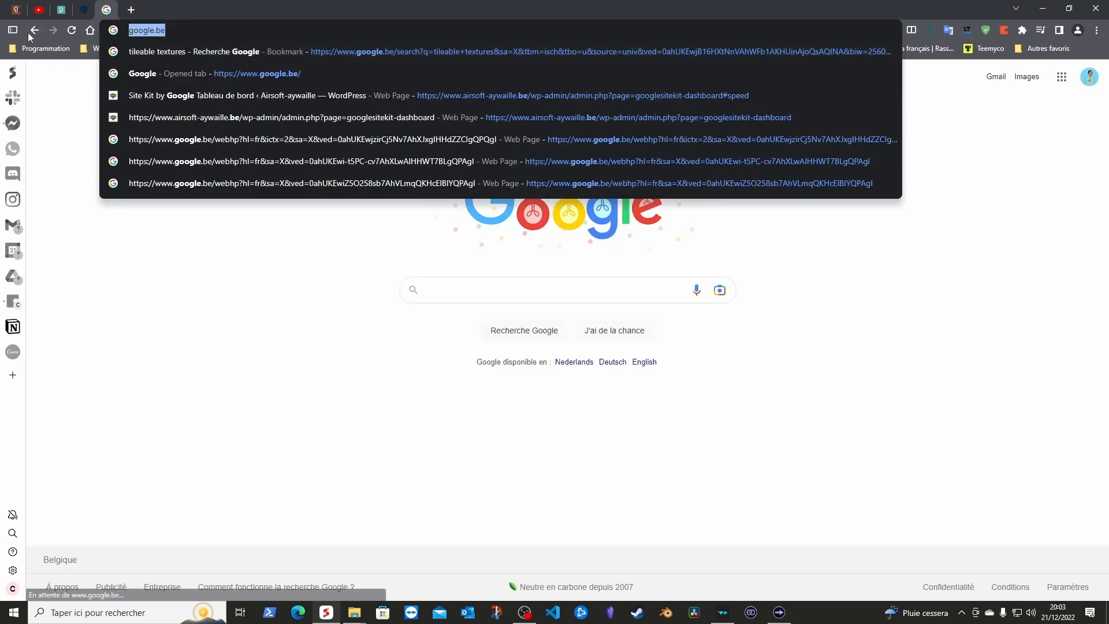
left_click(17, 313)
left_click(376, 373)
key("ctrl+v")
left_click(437, 400)
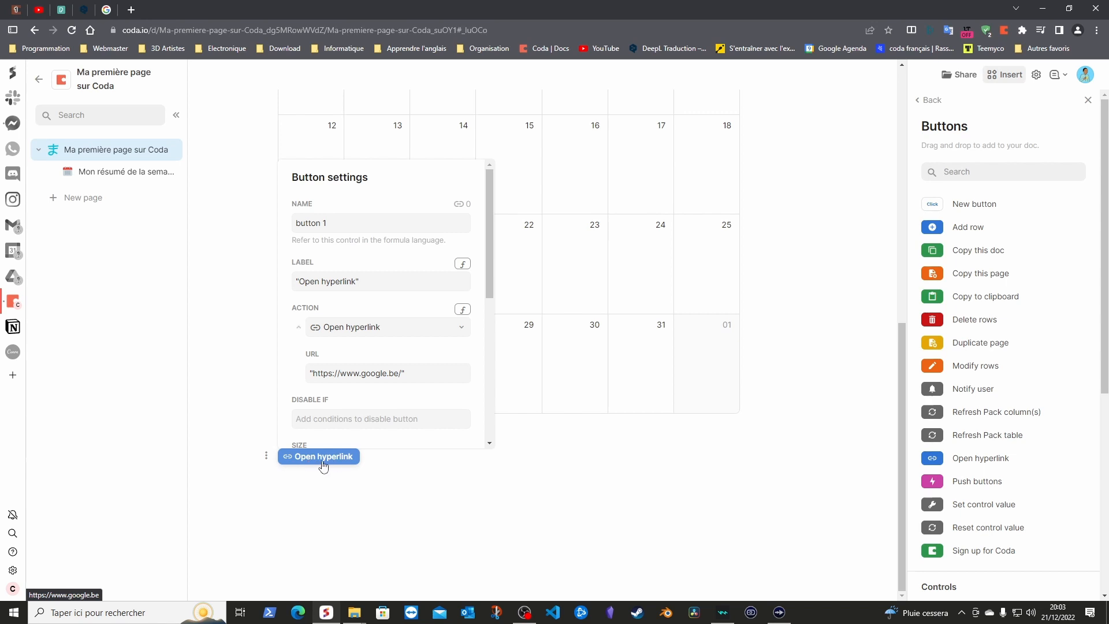
- Rename the hyperlink button as Google
left_click(331, 223)
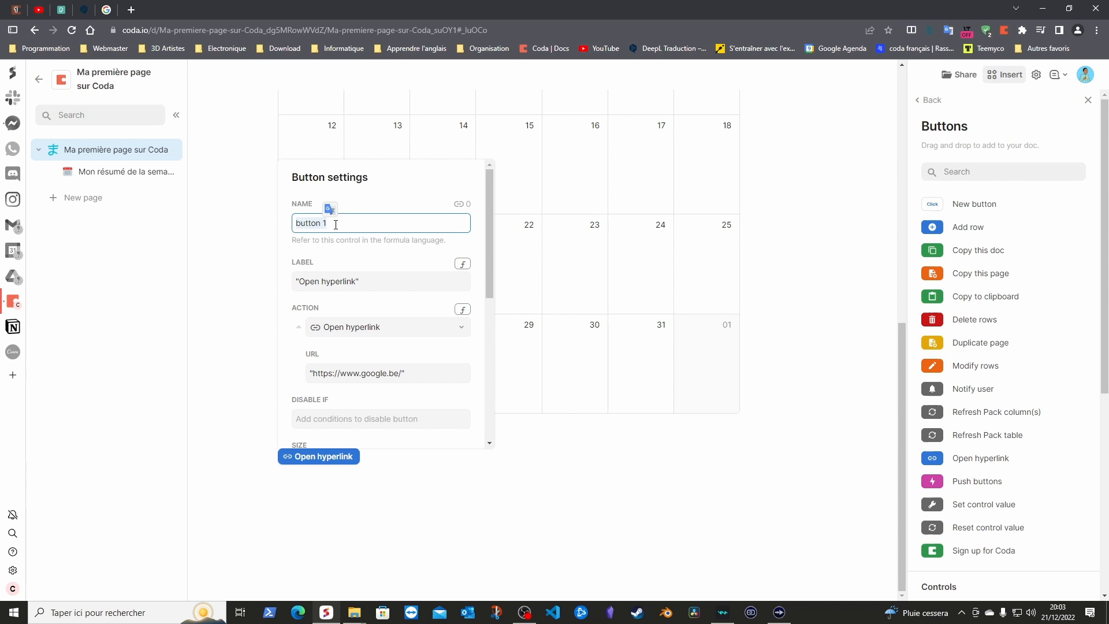
key("BackSpace")
key("BackSpace")
key("BackSpace")
key("BackSpace")
key("BackSpace")
key("BackSpace")
key("BackSpace")
key("BackSpace")
type("Google")
scroll(379, 310, "down", 3)
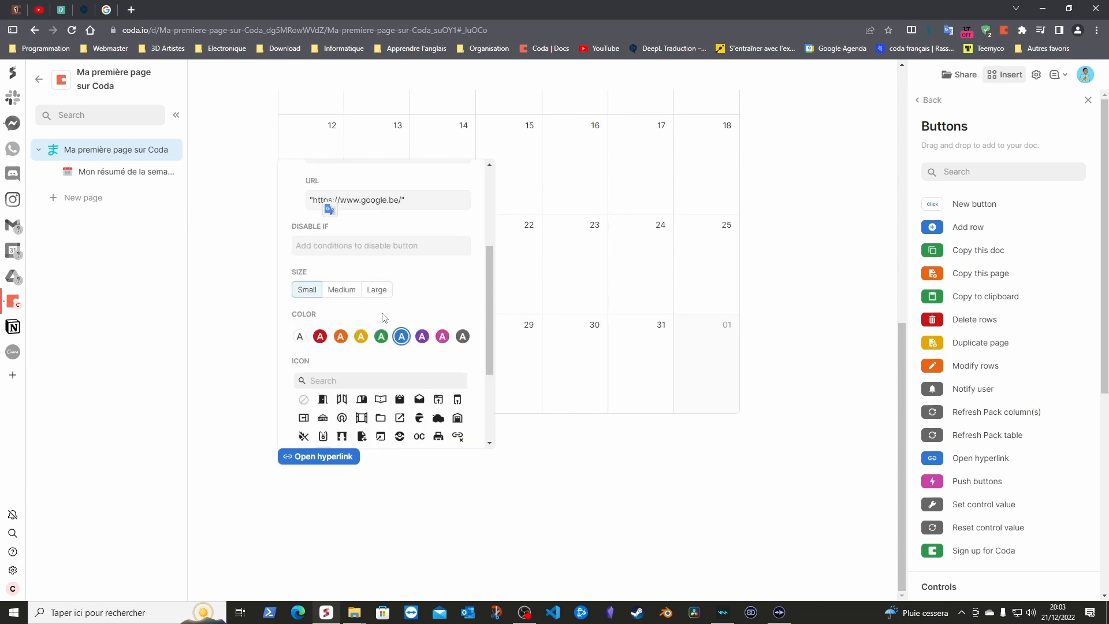
- Compare the Small, Medium and Large sizes for the hyperlink button and keep Medium
left_click(345, 288)
left_click(318, 456)
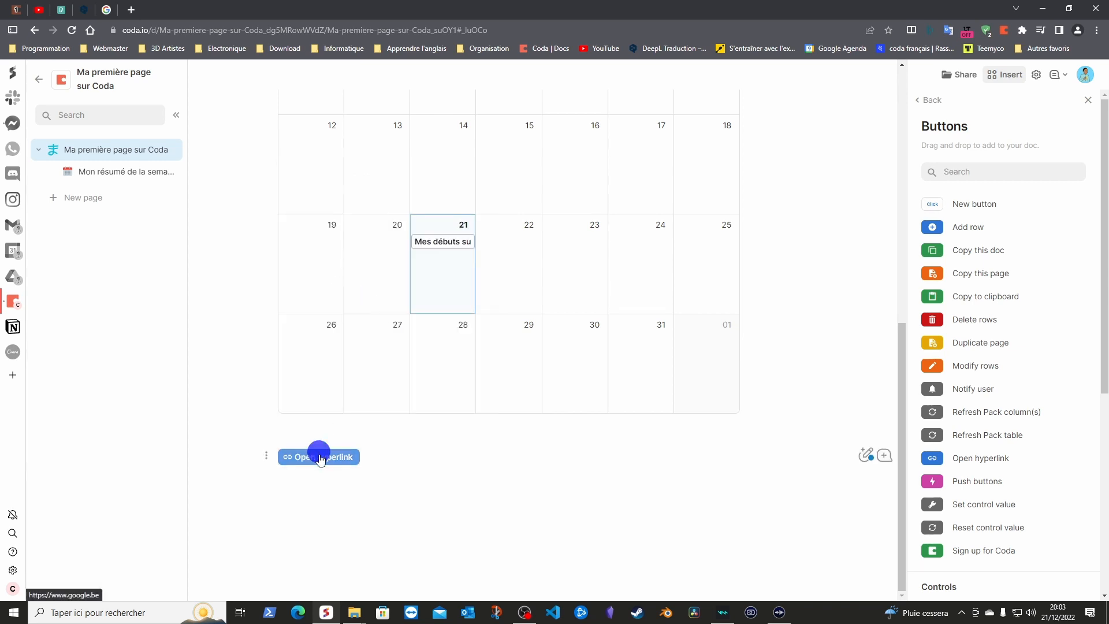
scroll(358, 374, "down", 4)
left_click(343, 233)
left_click(378, 232)
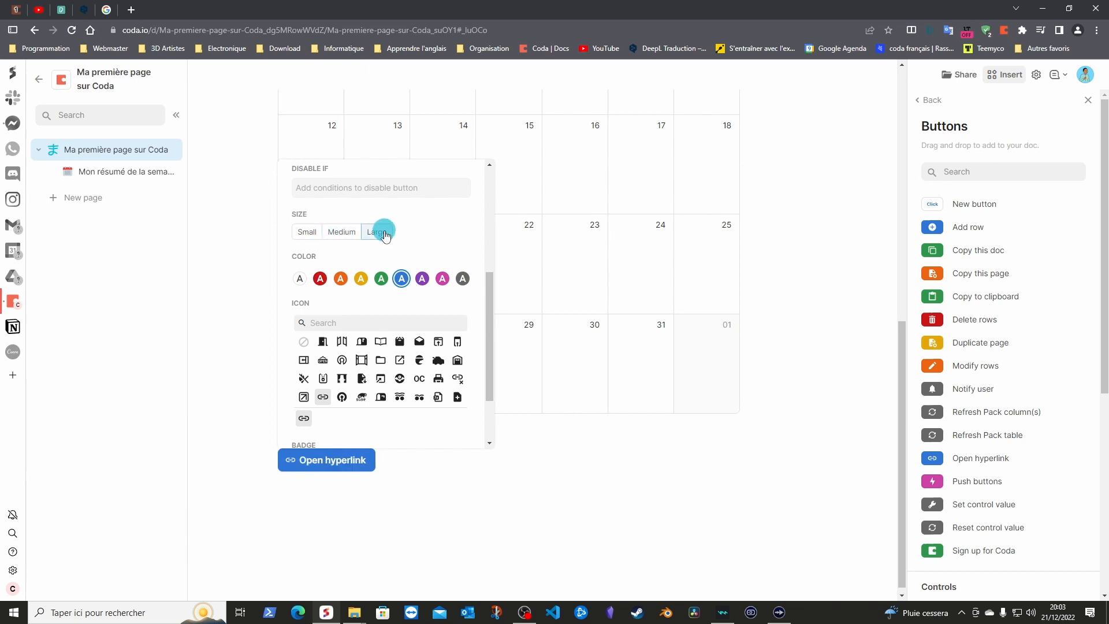
left_click(337, 232)
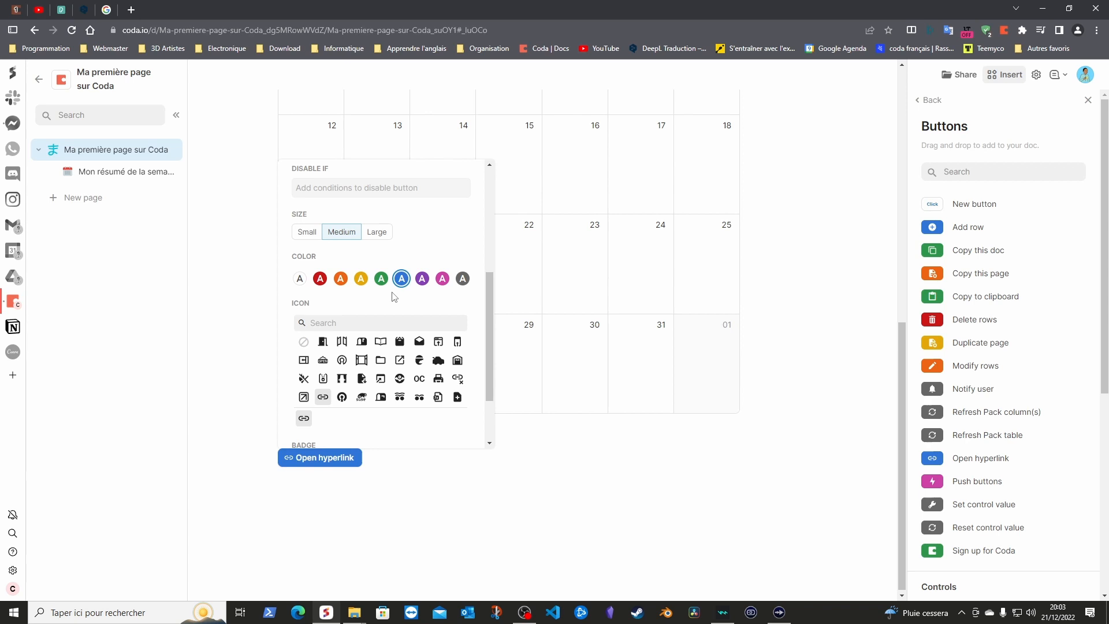
- Try the orange and white colors on the hyperlink button and keep orange
left_click(341, 278)
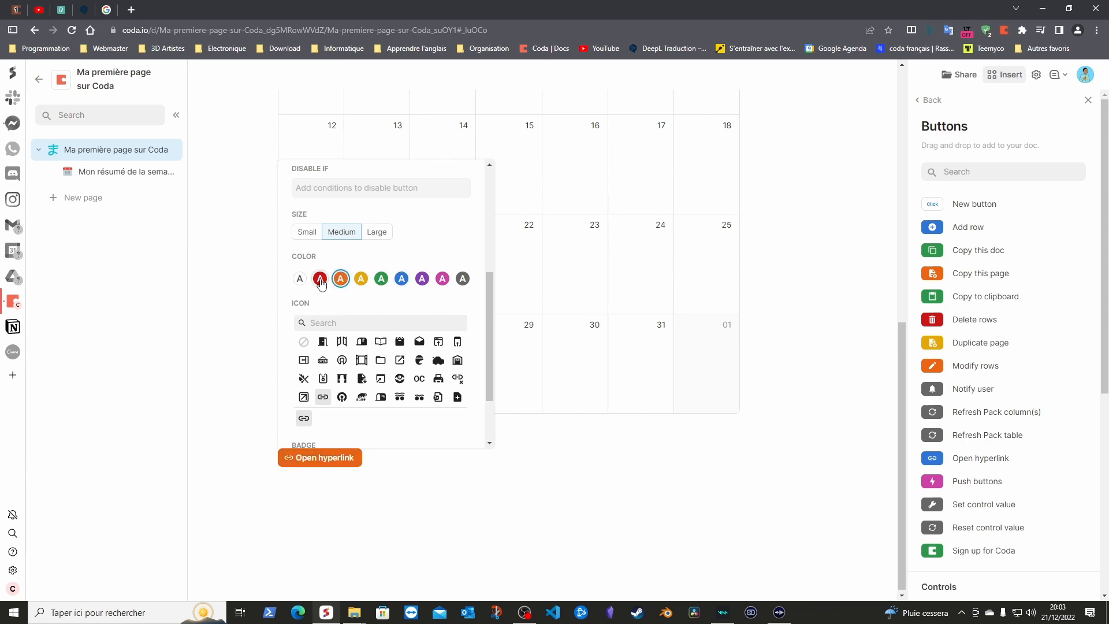
left_click(299, 279)
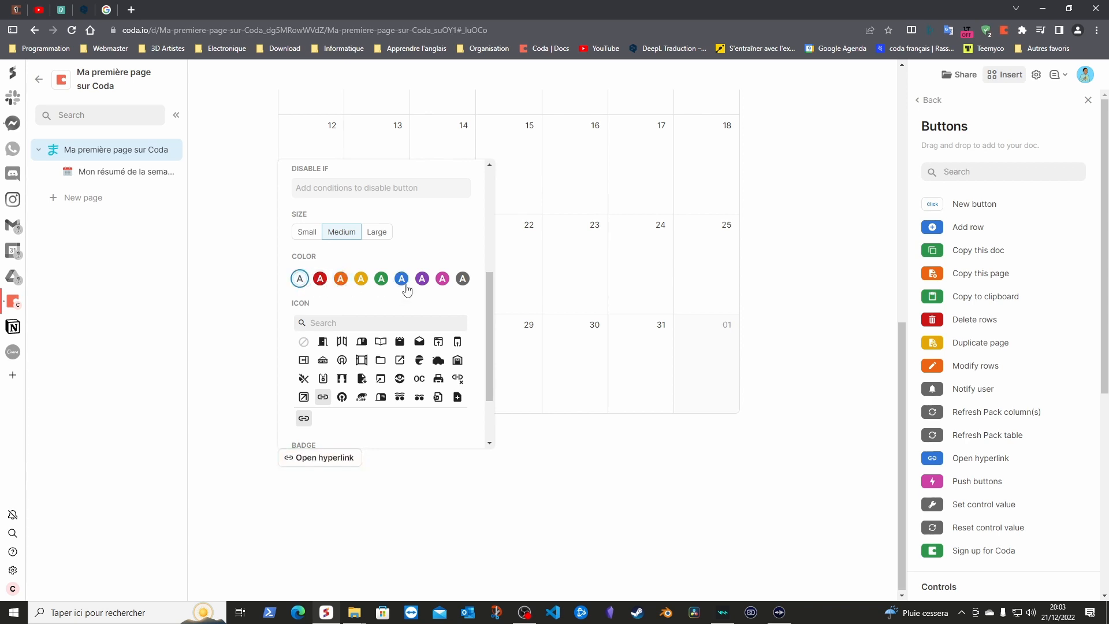
left_click(341, 278)
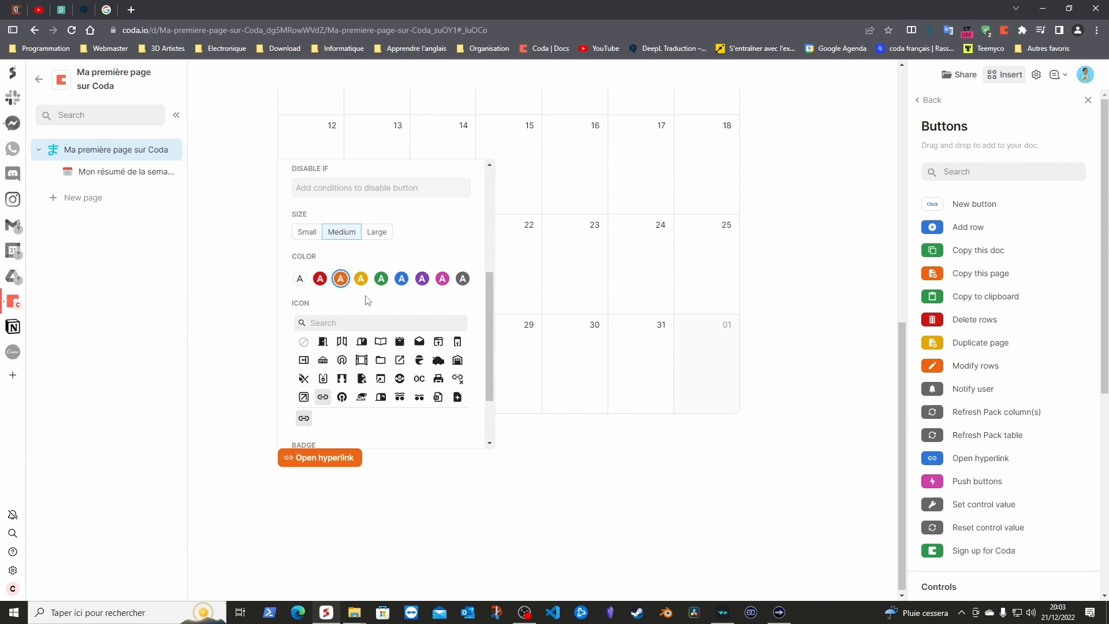
- Replace the hyperlink button's icon with the Chrome icon found by searching for "google", and test that the link opens
left_click(304, 341)
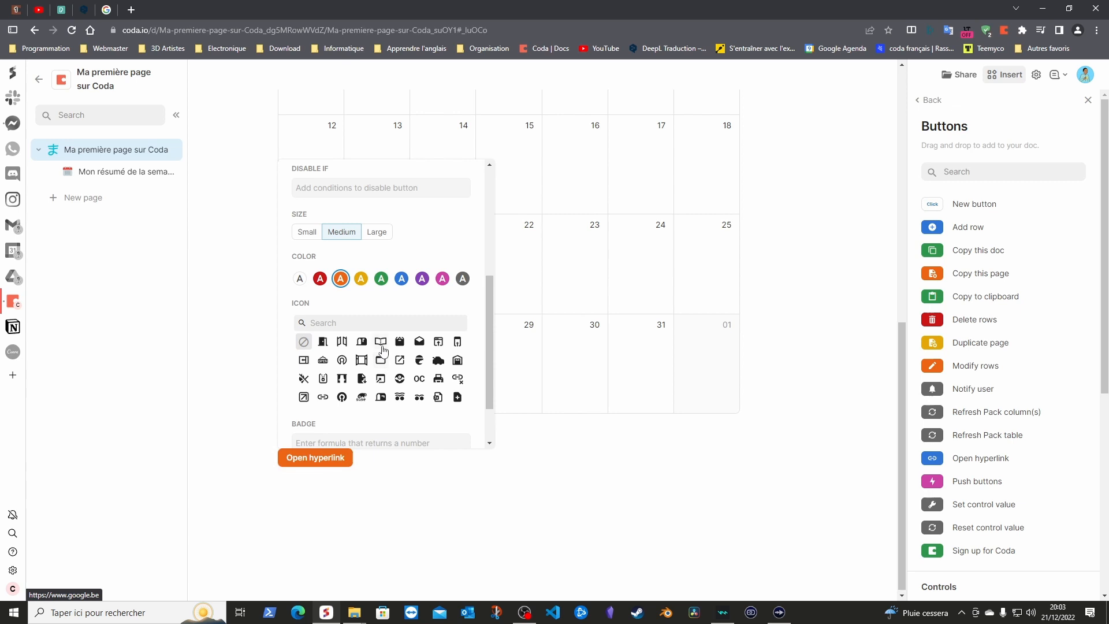
left_click(380, 322)
type("google")
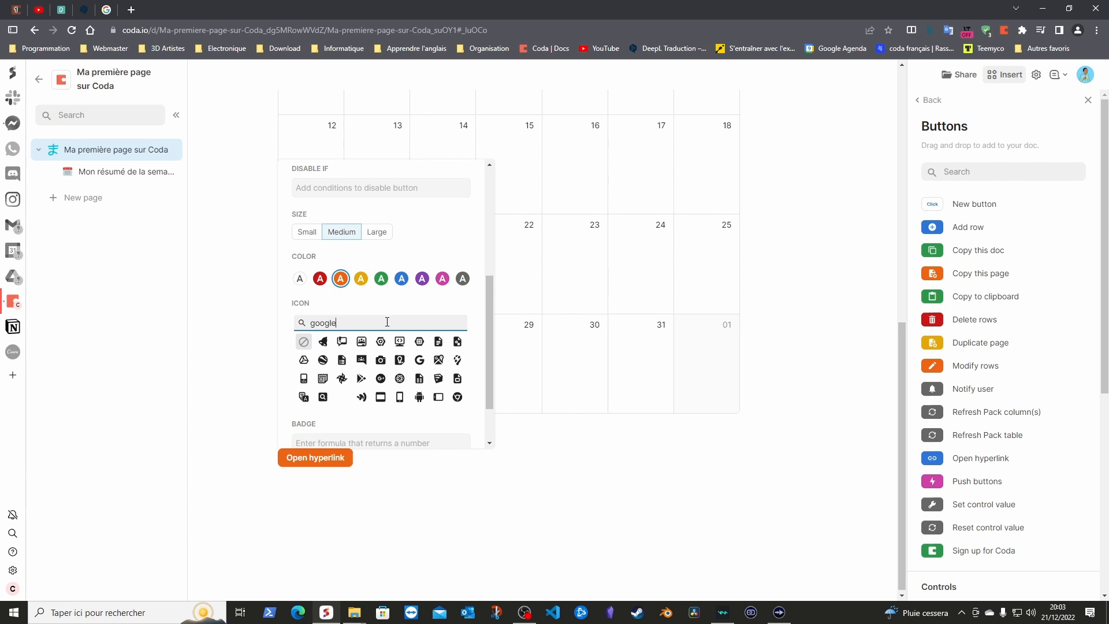
left_click(457, 400)
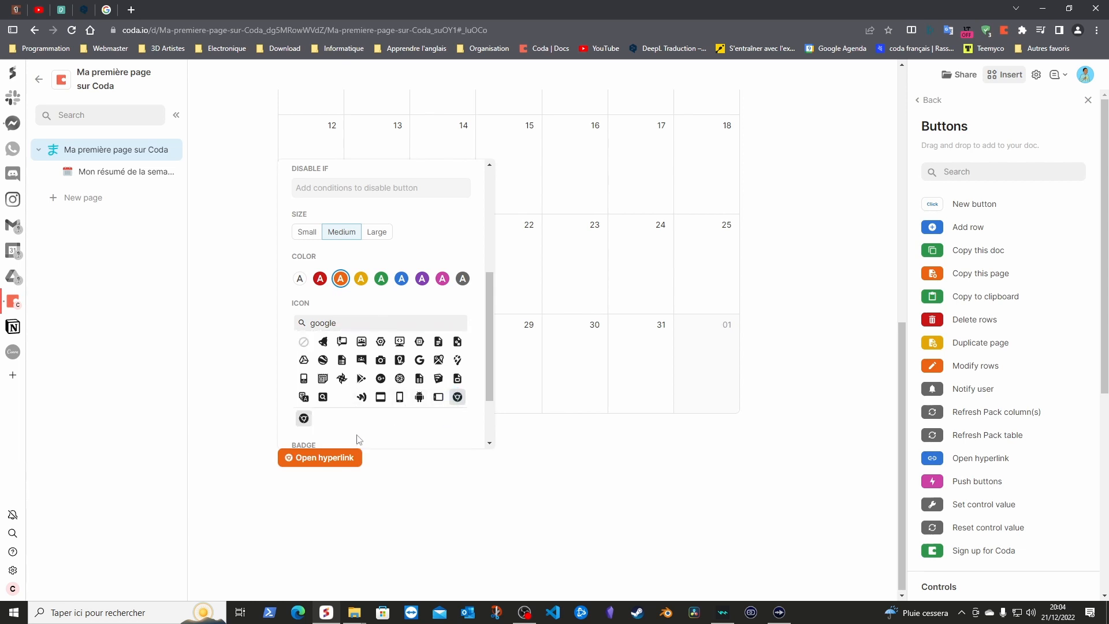
left_click(434, 467)
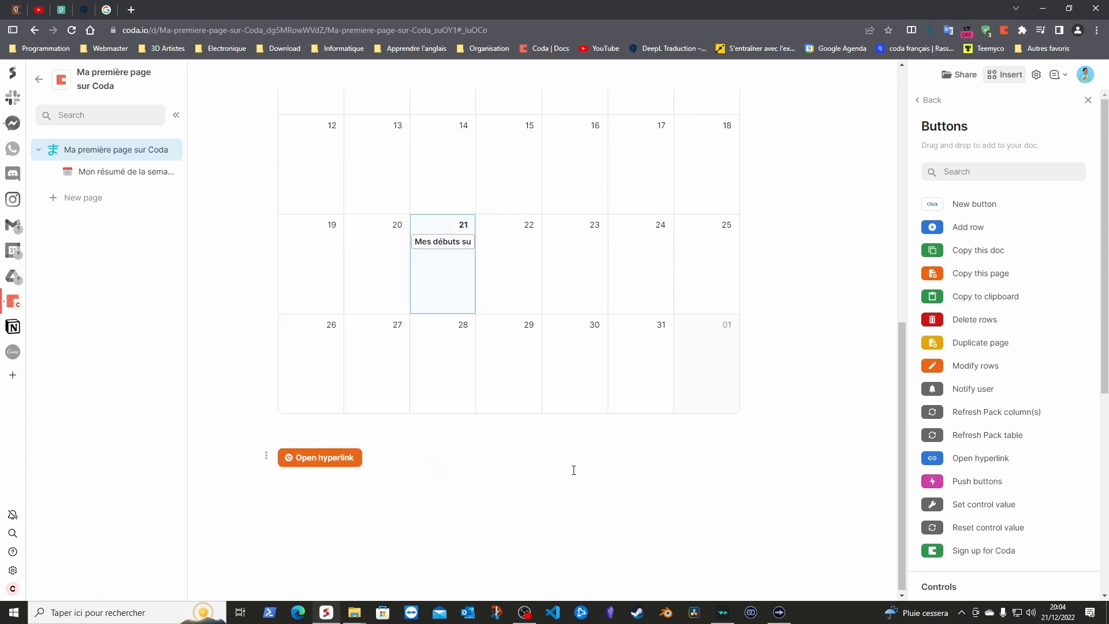
left_click(333, 460)
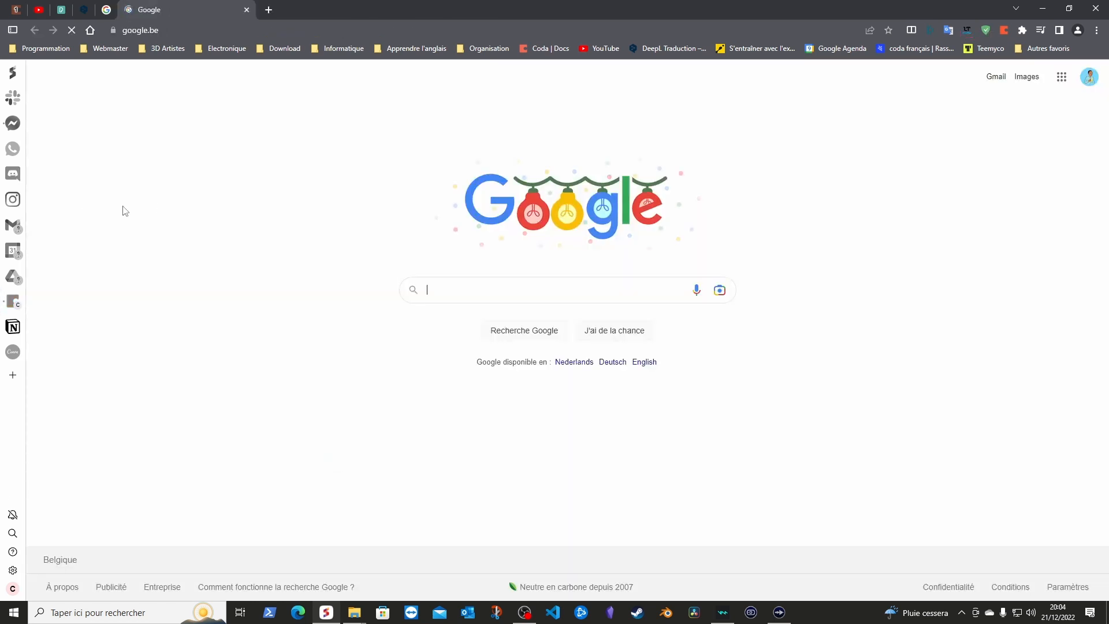
left_click(247, 10)
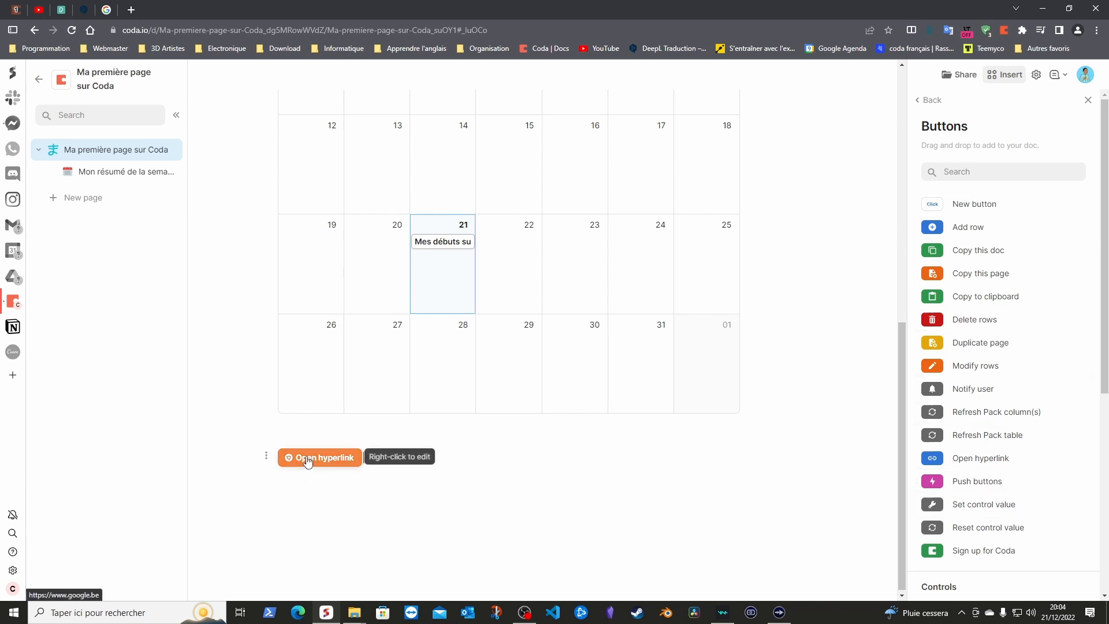
- Look over the sources from which content can be imported into the doc
left_click(939, 101)
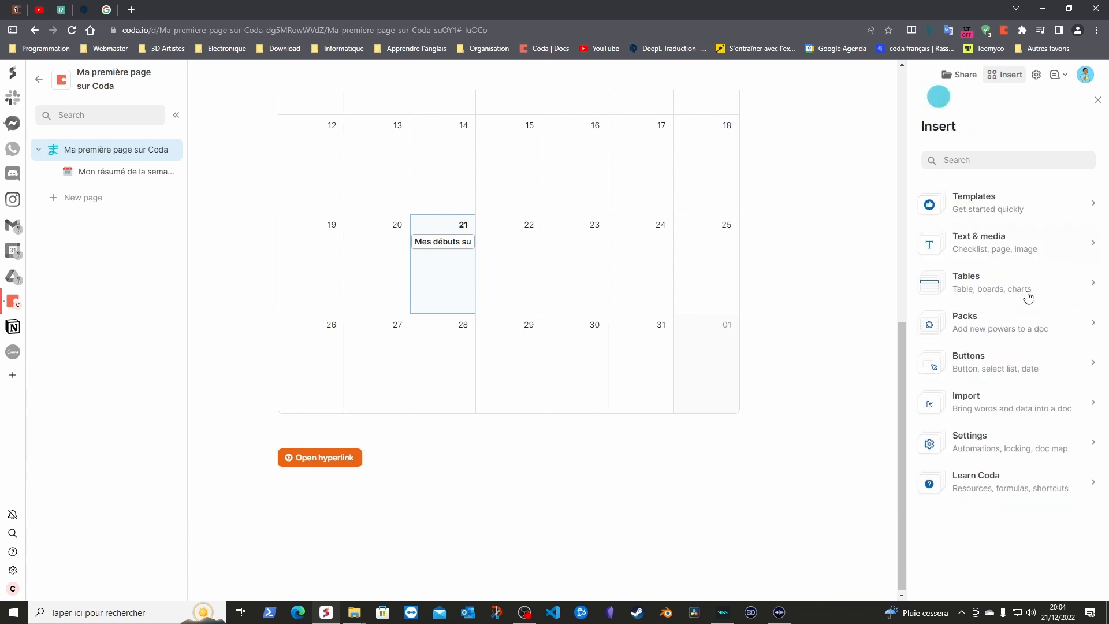
left_click(991, 408)
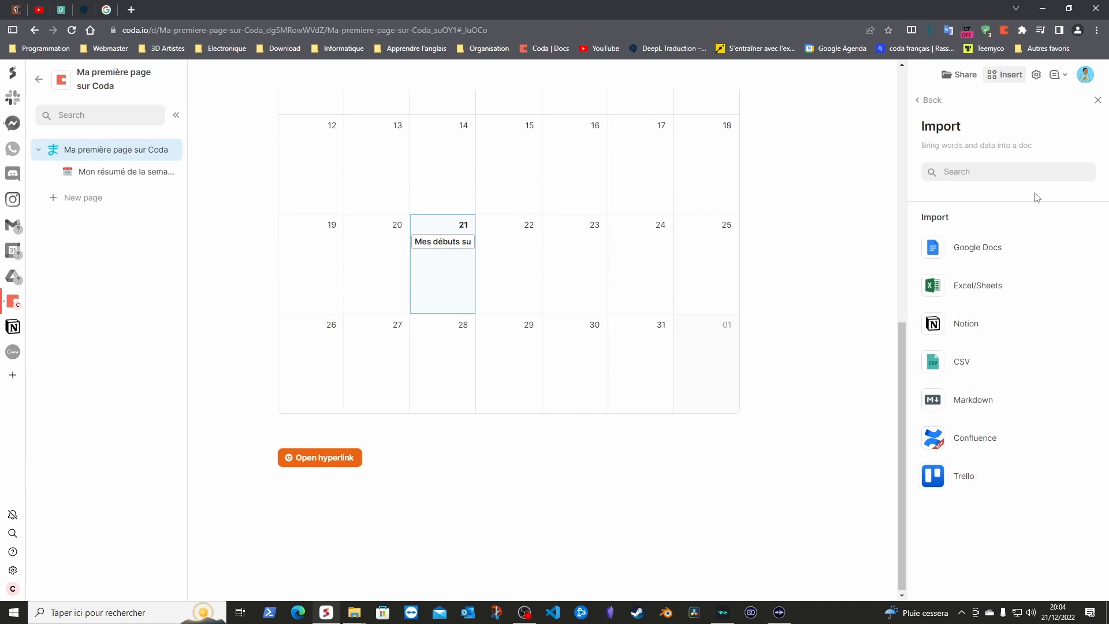
left_click(930, 100)
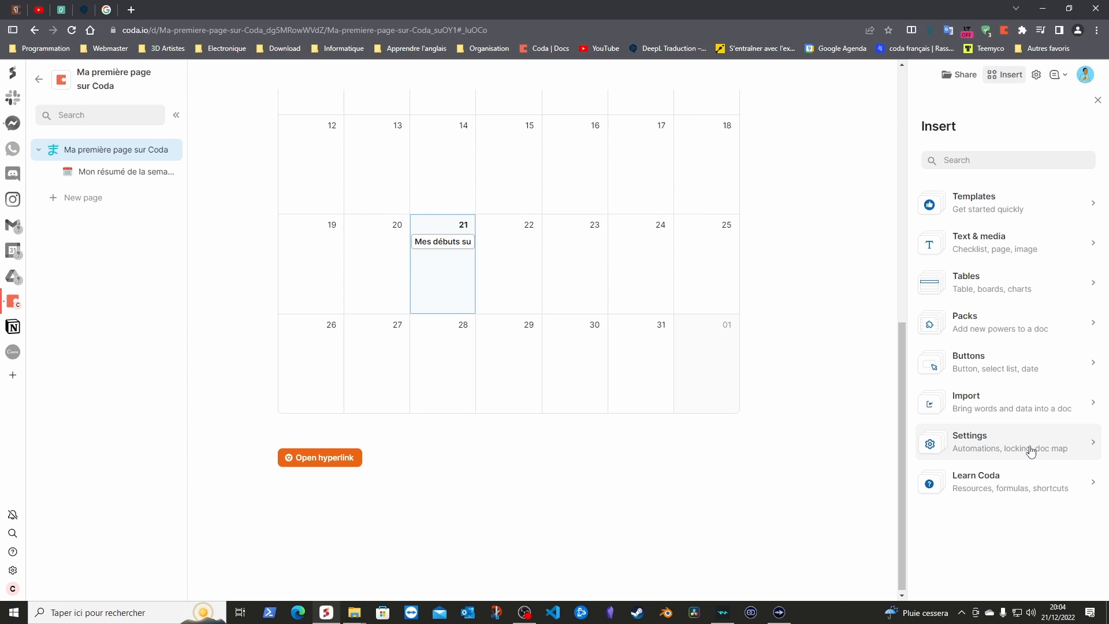
- Examine the doc's locking settings for this page, for all pages and for doc admins
left_click(1010, 448)
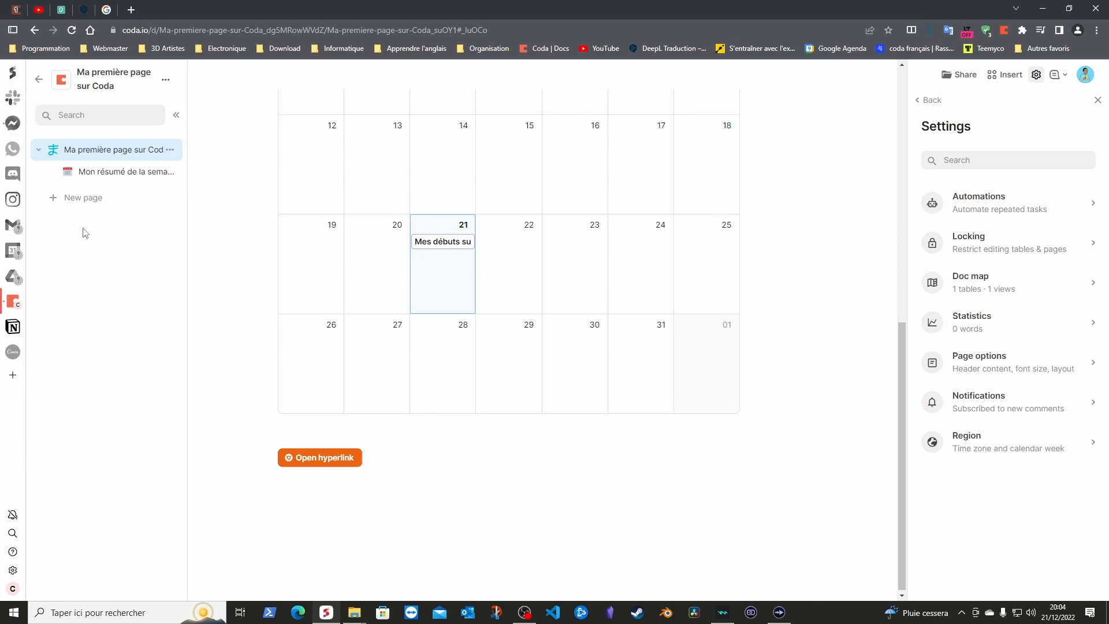
left_click(1010, 249)
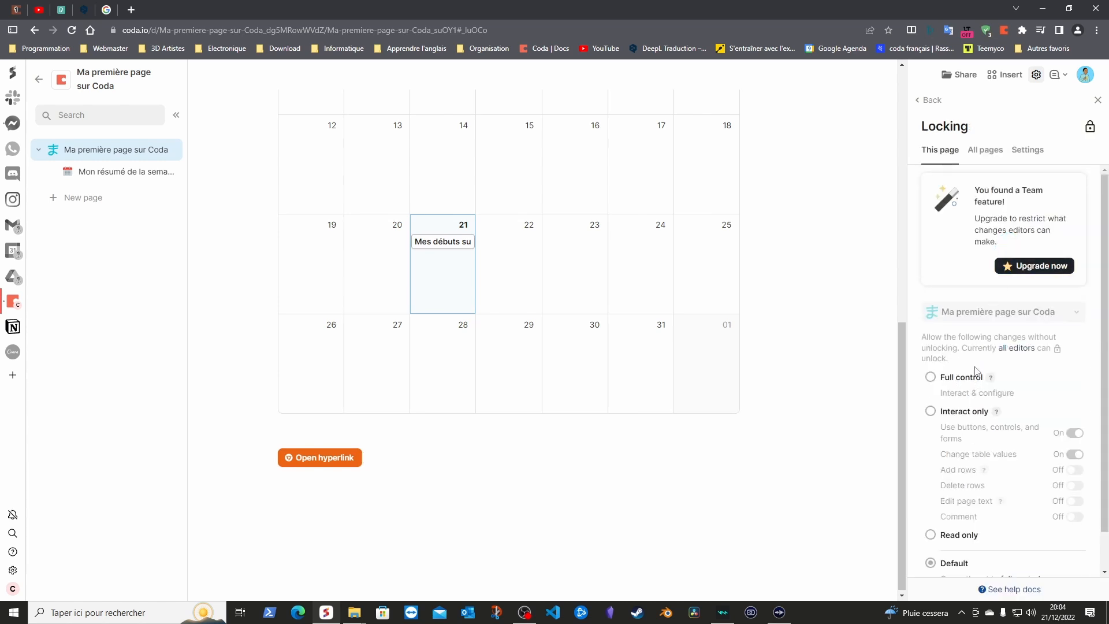
scroll(976, 372, "down", 1)
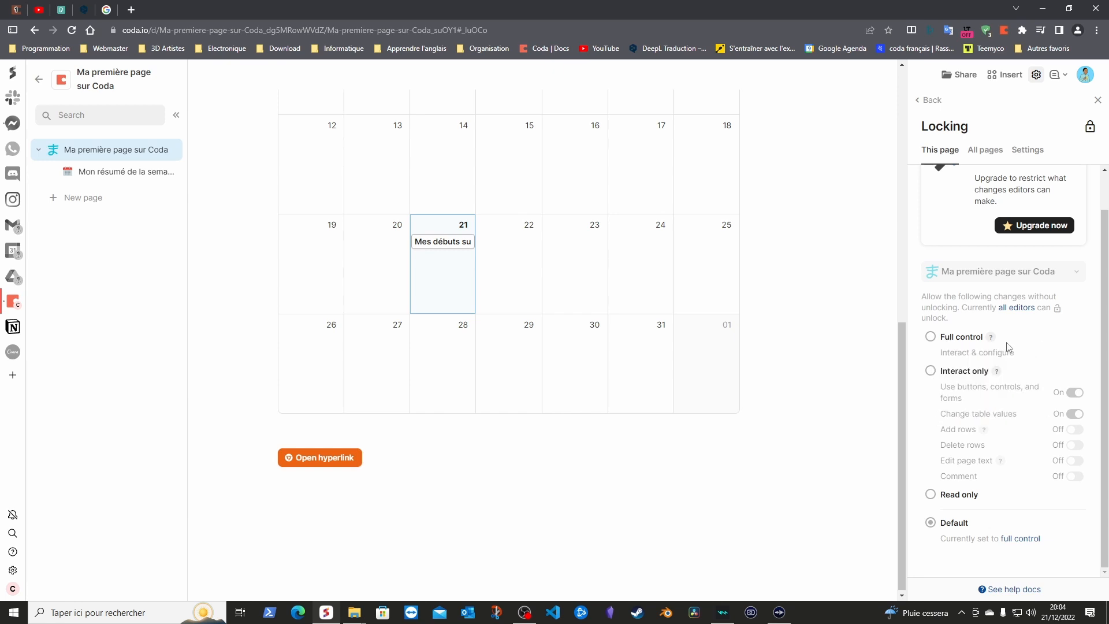
scroll(1057, 344, "up", 1)
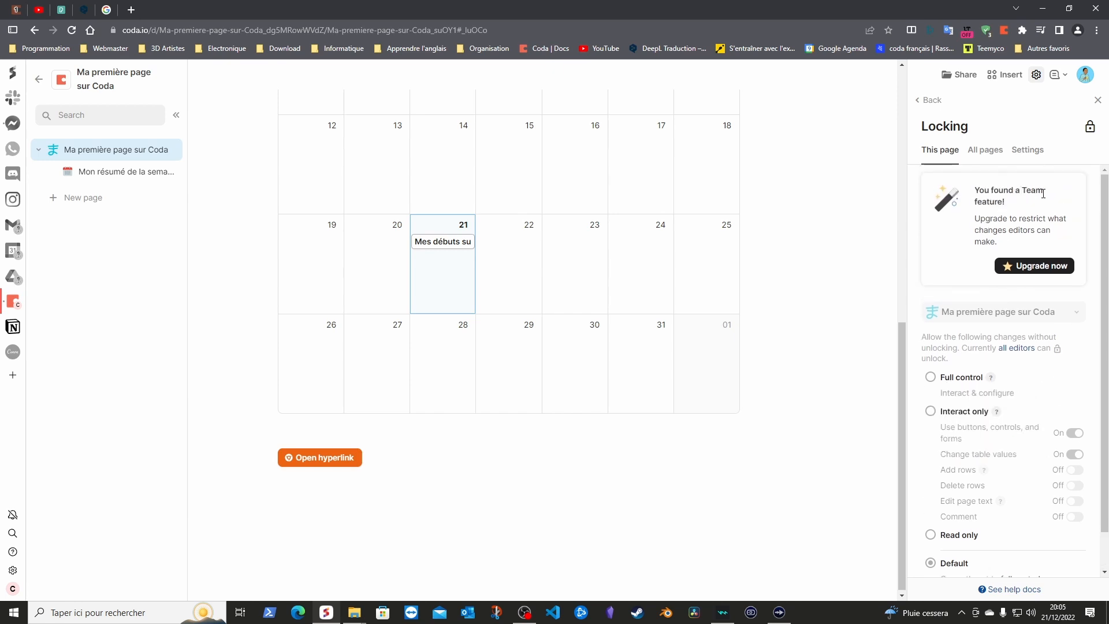
scroll(999, 409, "down", 1)
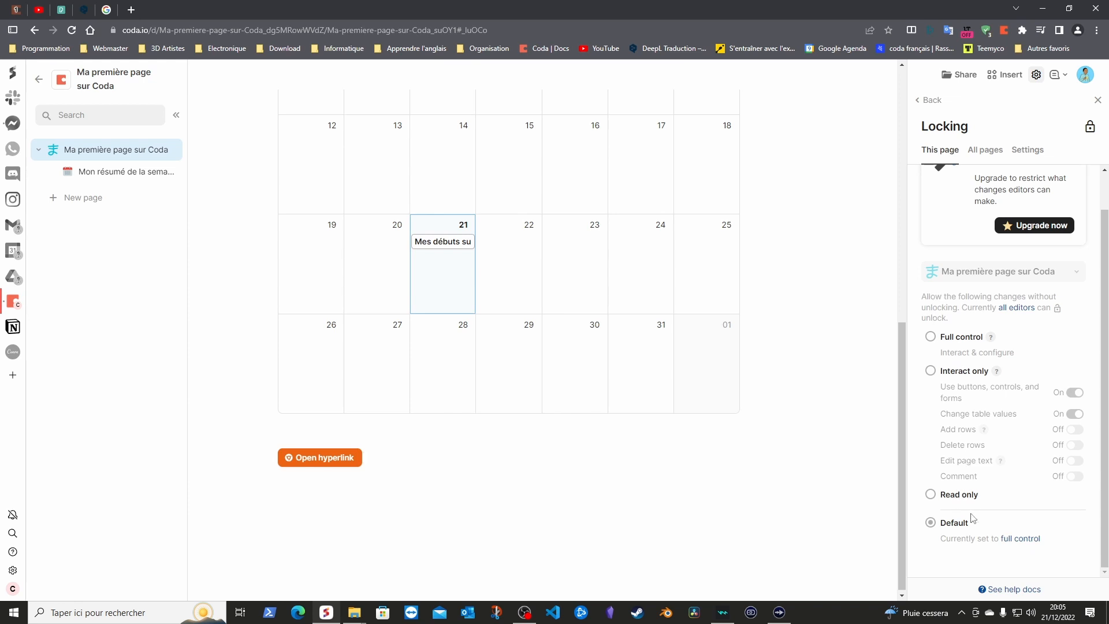
left_click(985, 152)
left_click(1034, 150)
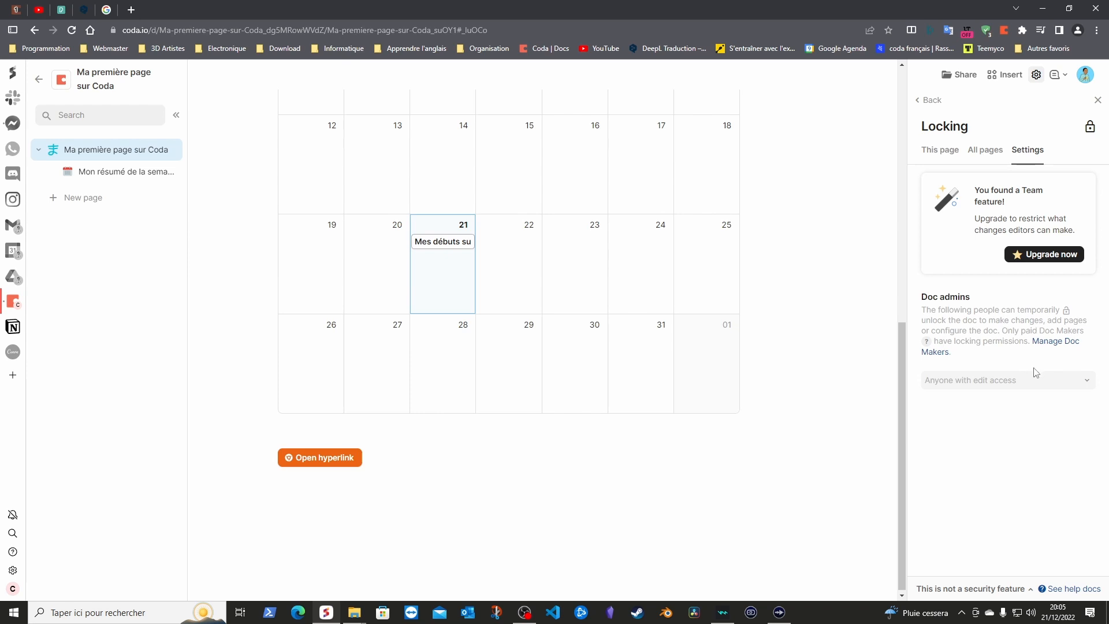
left_click(929, 99)
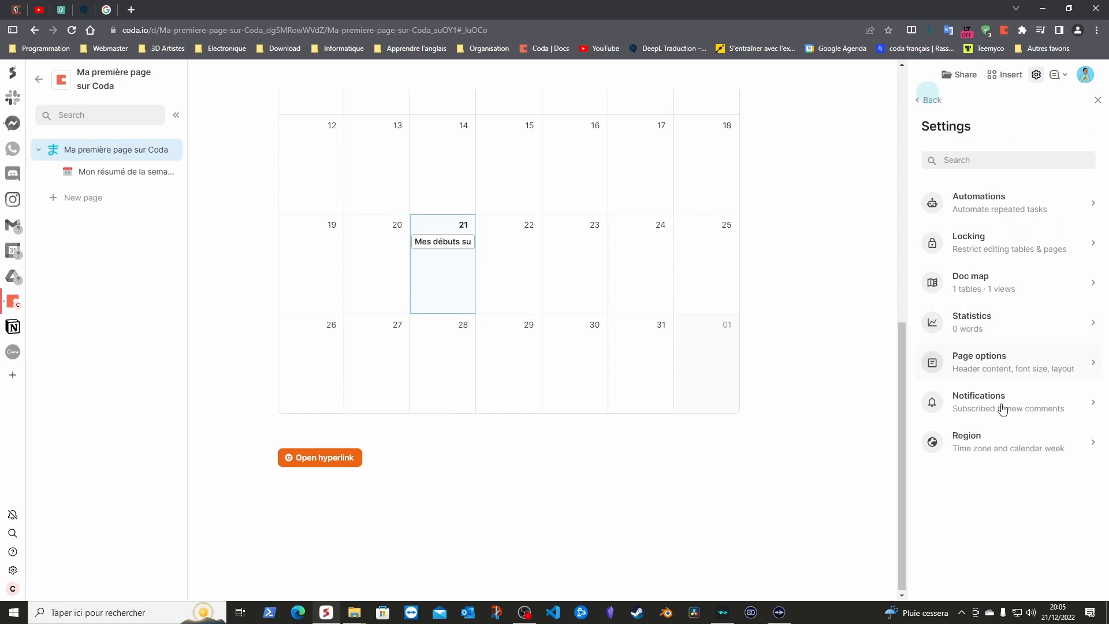
- Turn on the Last edited information in the main page's header options
left_click(1014, 366)
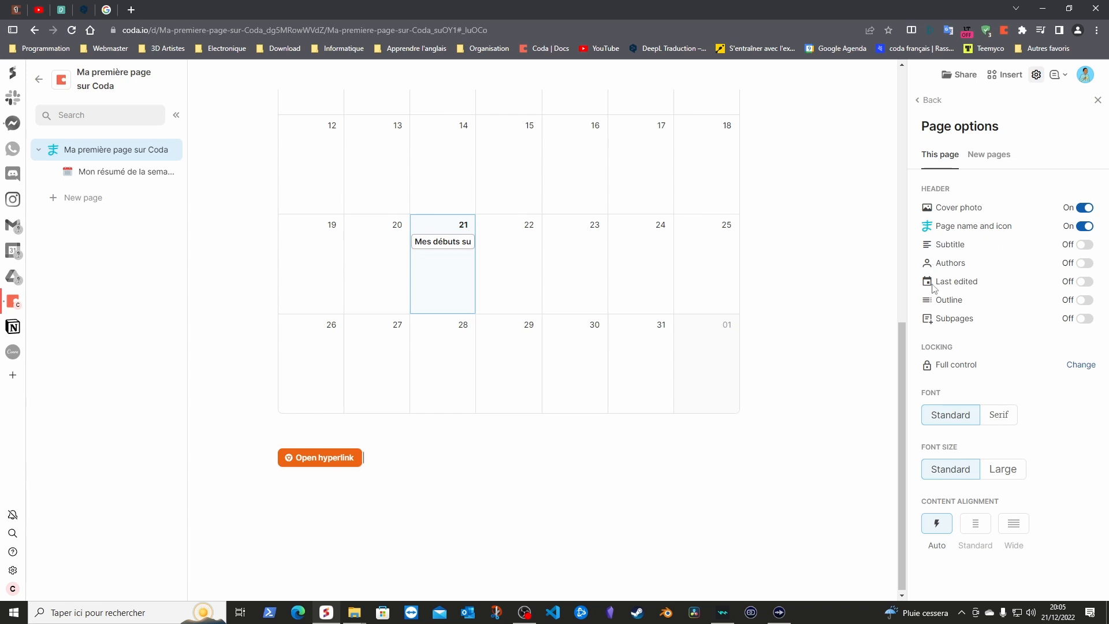
left_click(1084, 281)
scroll(493, 327, "up", 8)
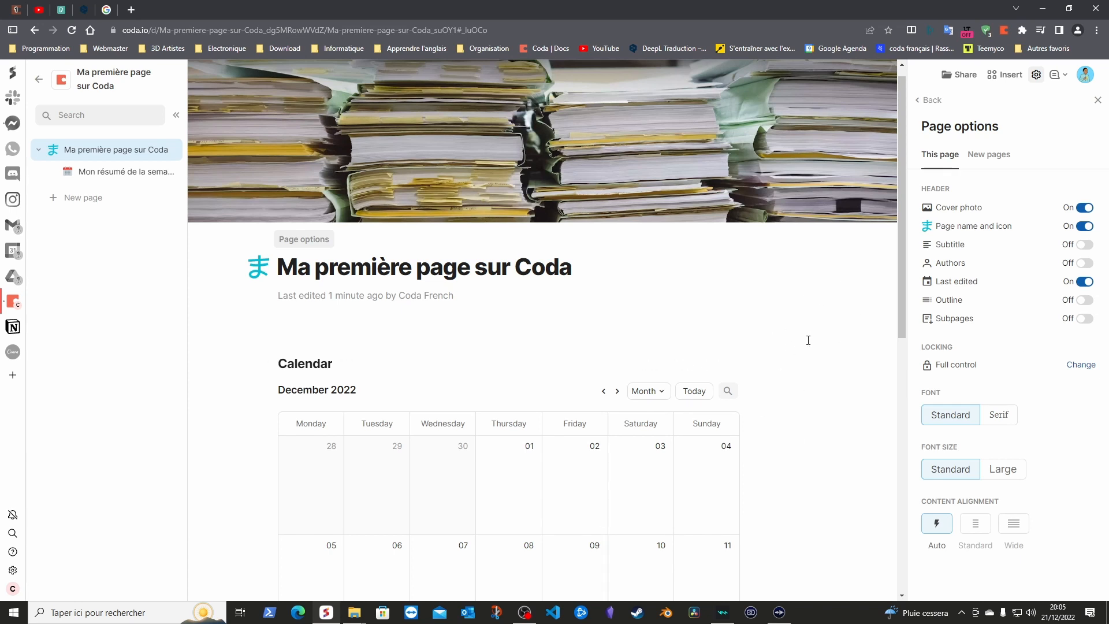
- Try the Outline and Subpages header options on the main page, switching each one off again
left_click(1084, 300)
scroll(849, 373, "down", 5)
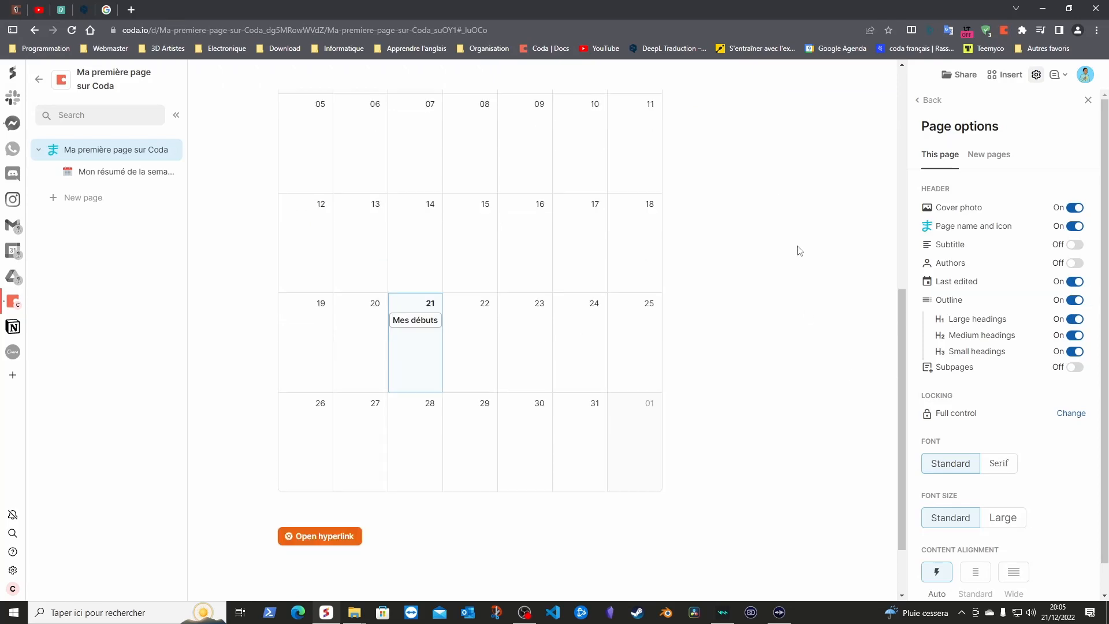
scroll(799, 250, "up", 7)
scroll(792, 322, "down", 1)
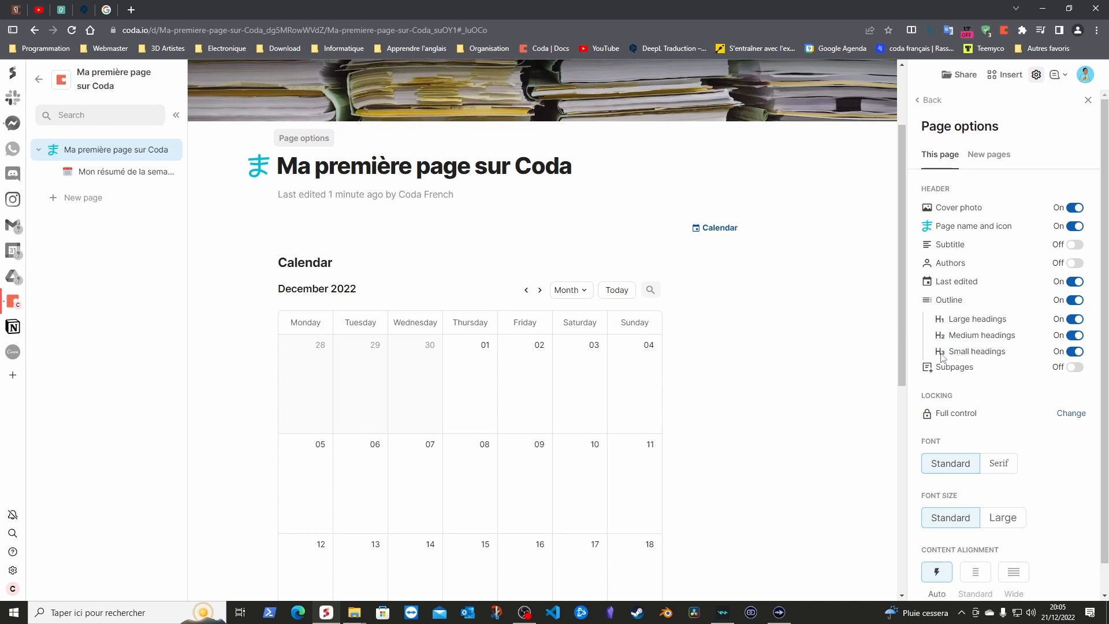
left_click(1076, 300)
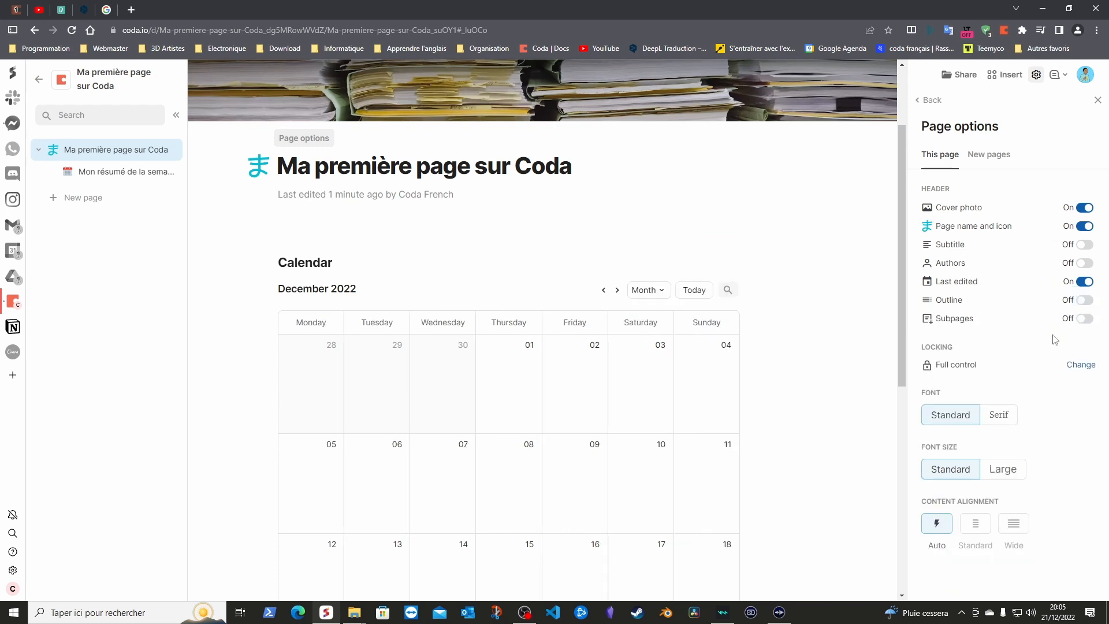
left_click(1086, 318)
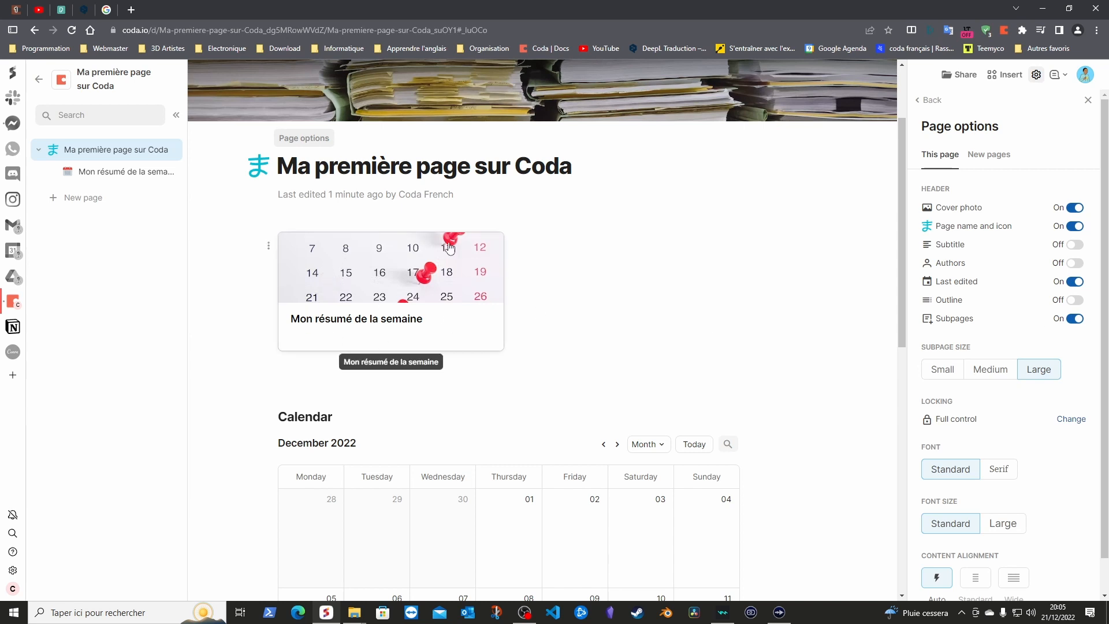
left_click(1075, 319)
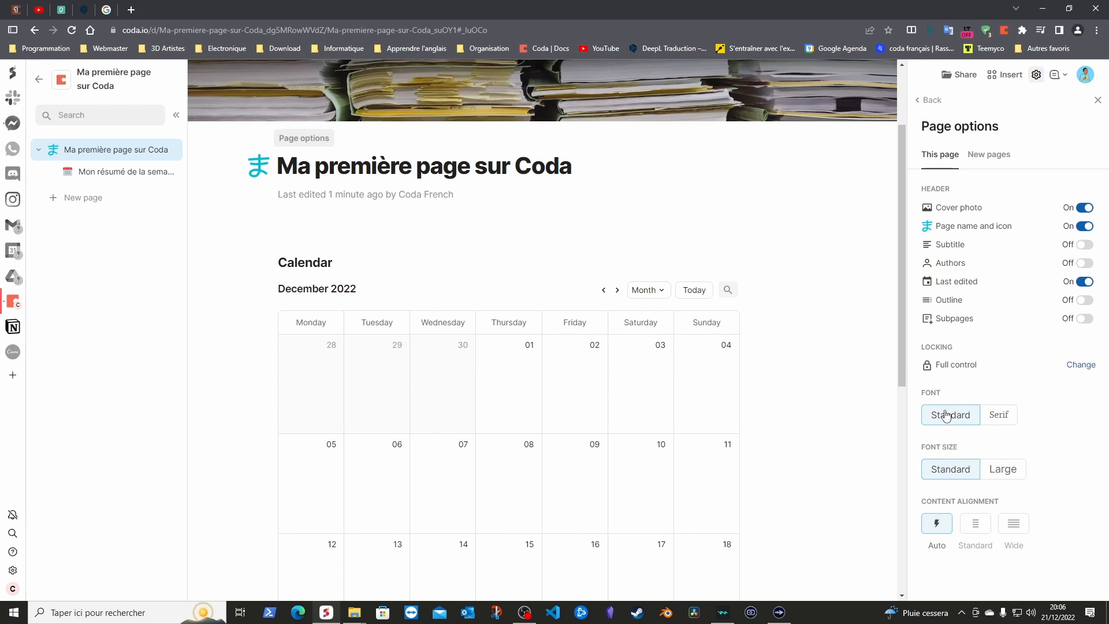
- Preview the Serif font, return to the Standard font, and set the page's content alignment to Standard
left_click(996, 421)
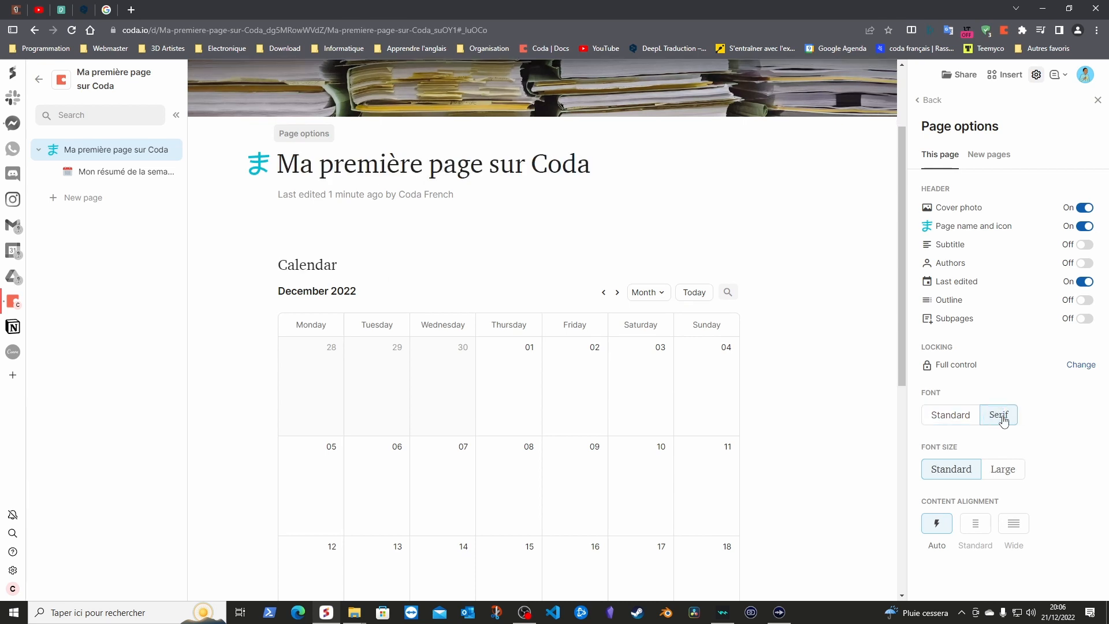
left_click(956, 416)
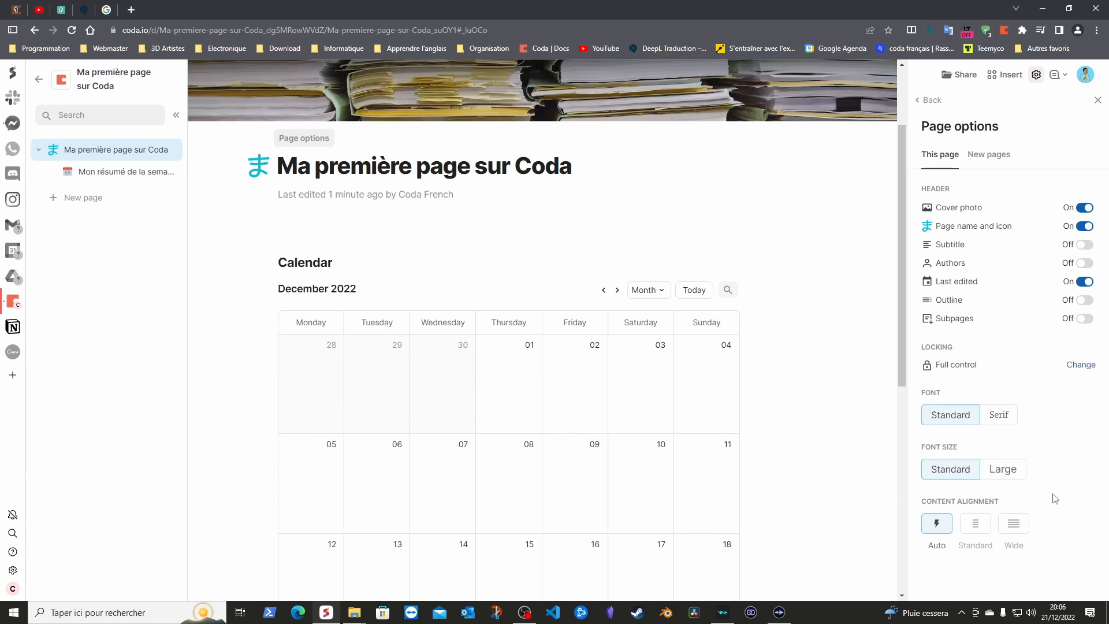
left_click(983, 528)
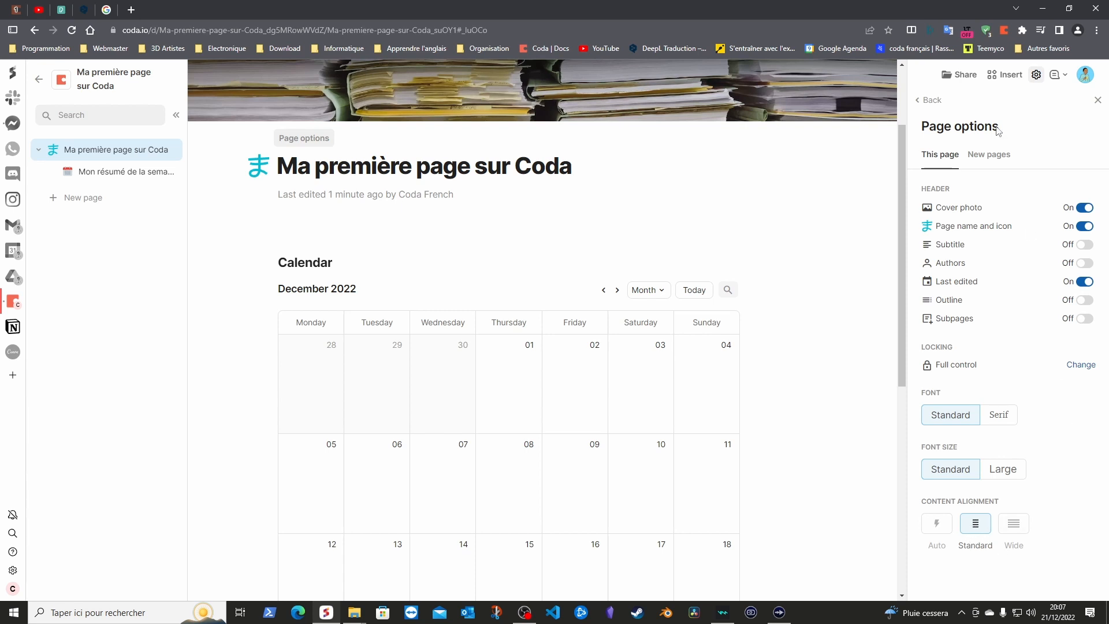
left_click(931, 102)
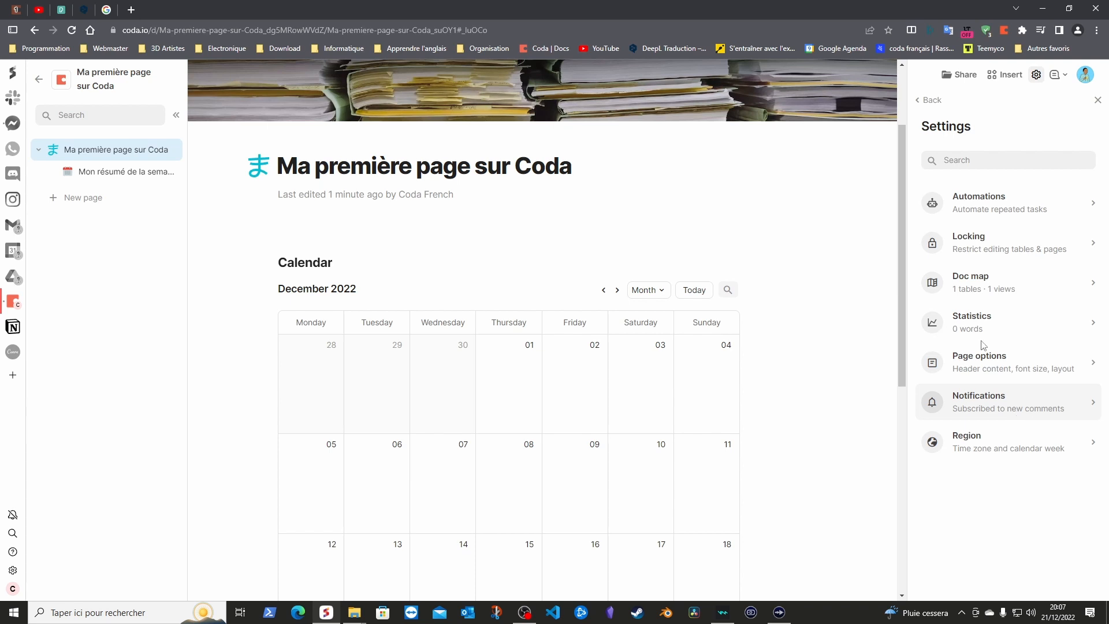
- Try hiding comments on the page by switching their display mode to Hidden
left_click(1059, 75)
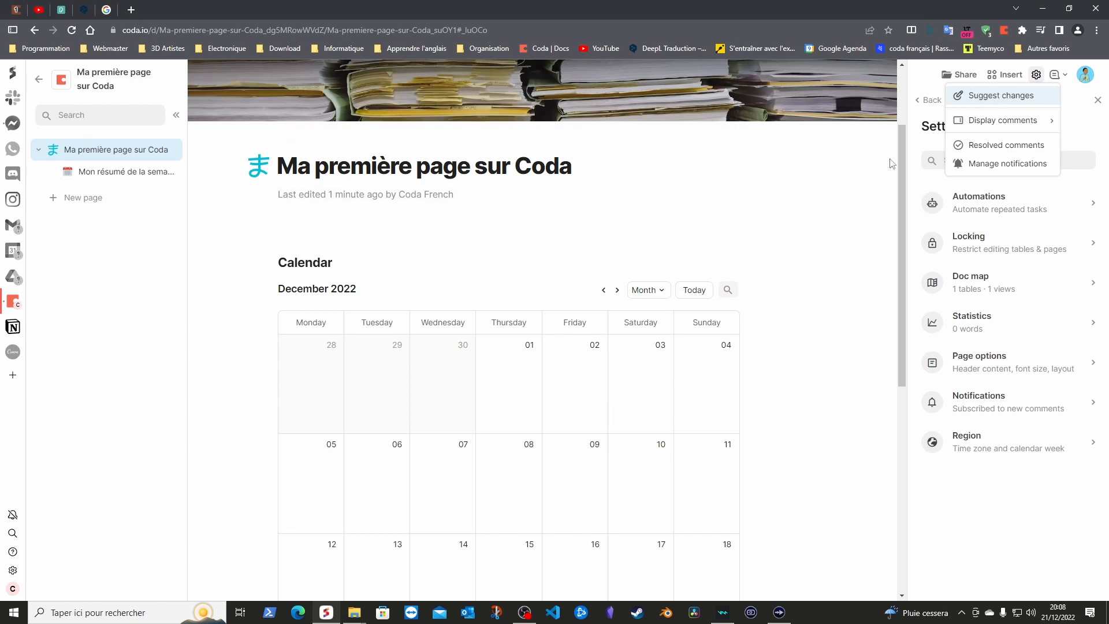
mouse_move(1000, 125)
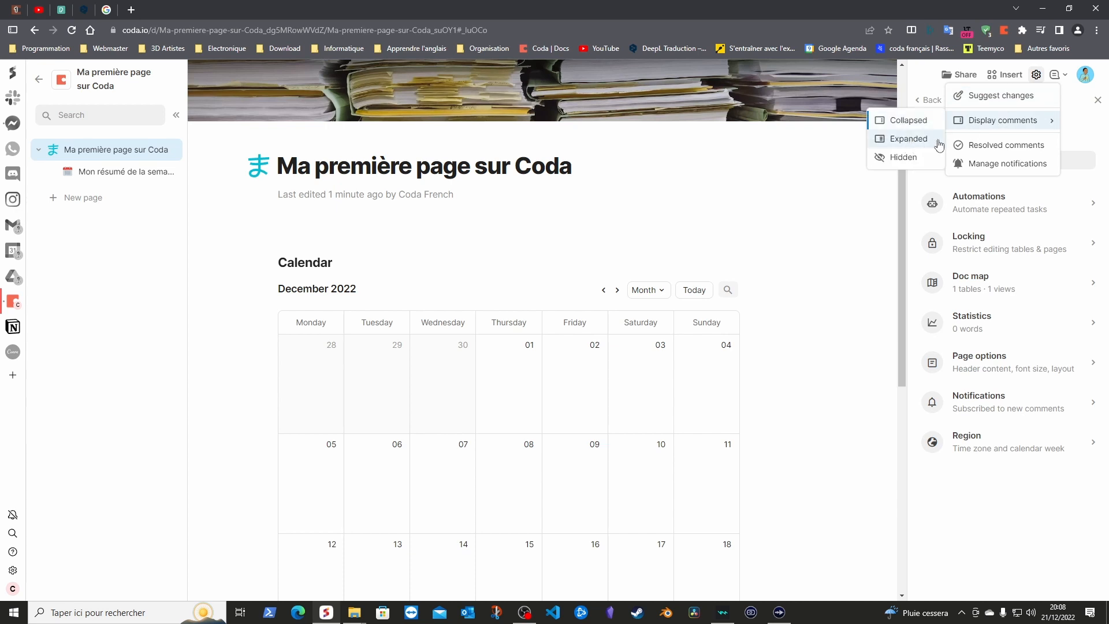
left_click(905, 159)
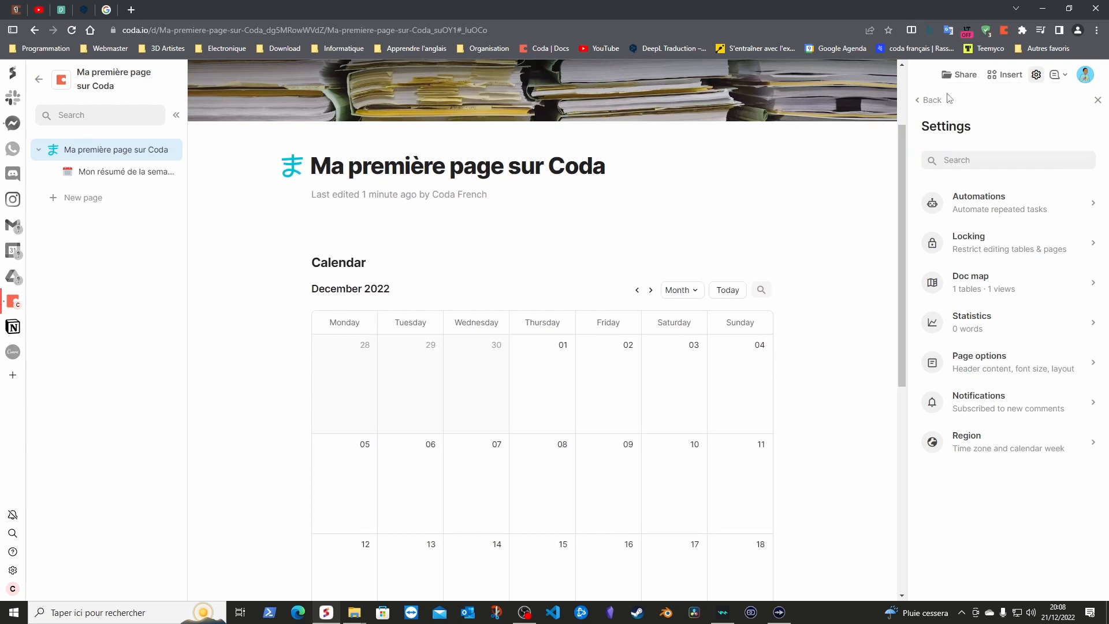
- Choose Europe/Brussels as the doc's time zone in the Region settings, converting all existing times
left_click(982, 446)
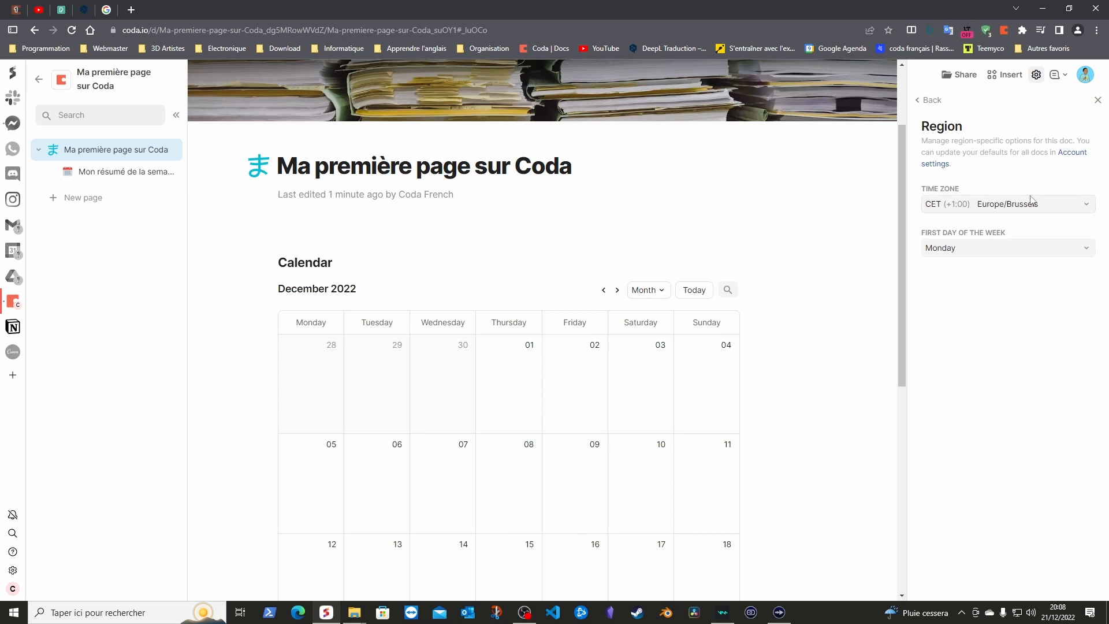
left_click(1008, 203)
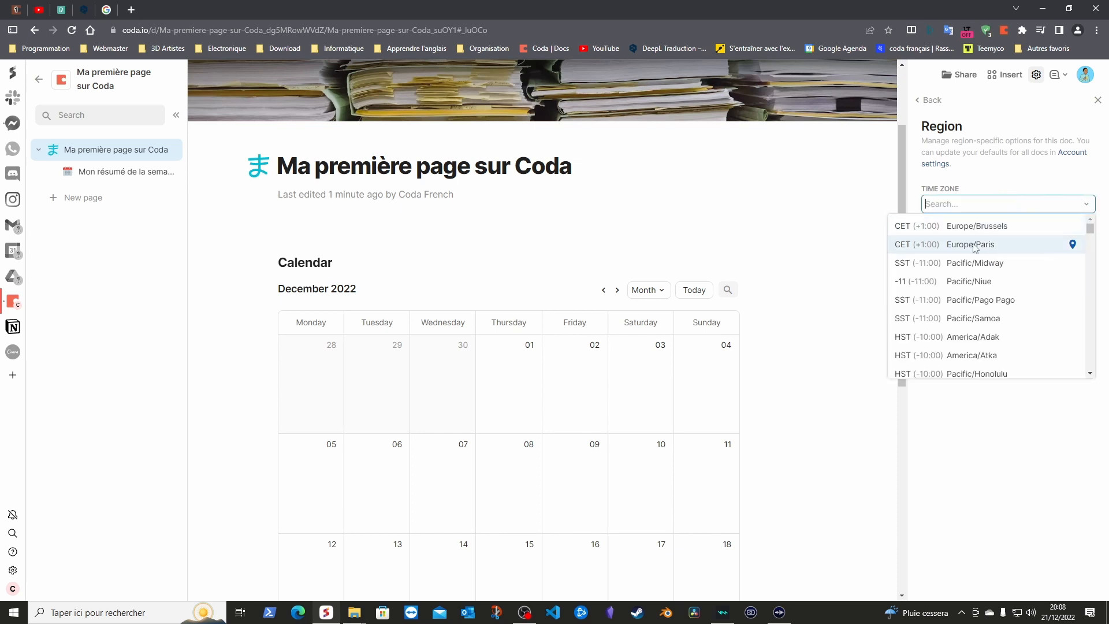
left_click(1004, 226)
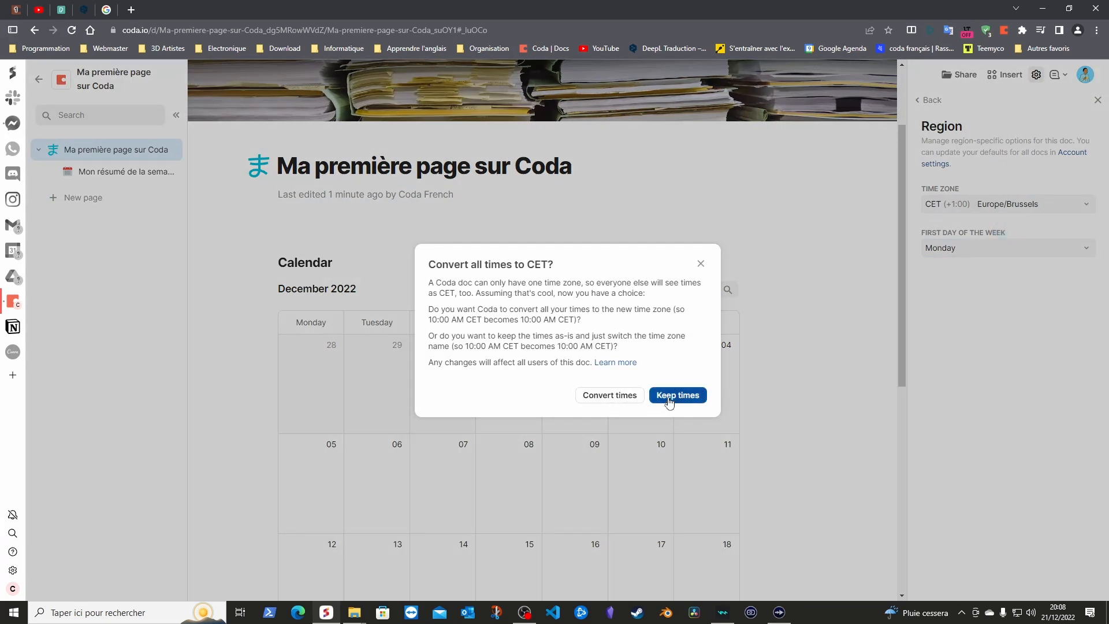
left_click(619, 398)
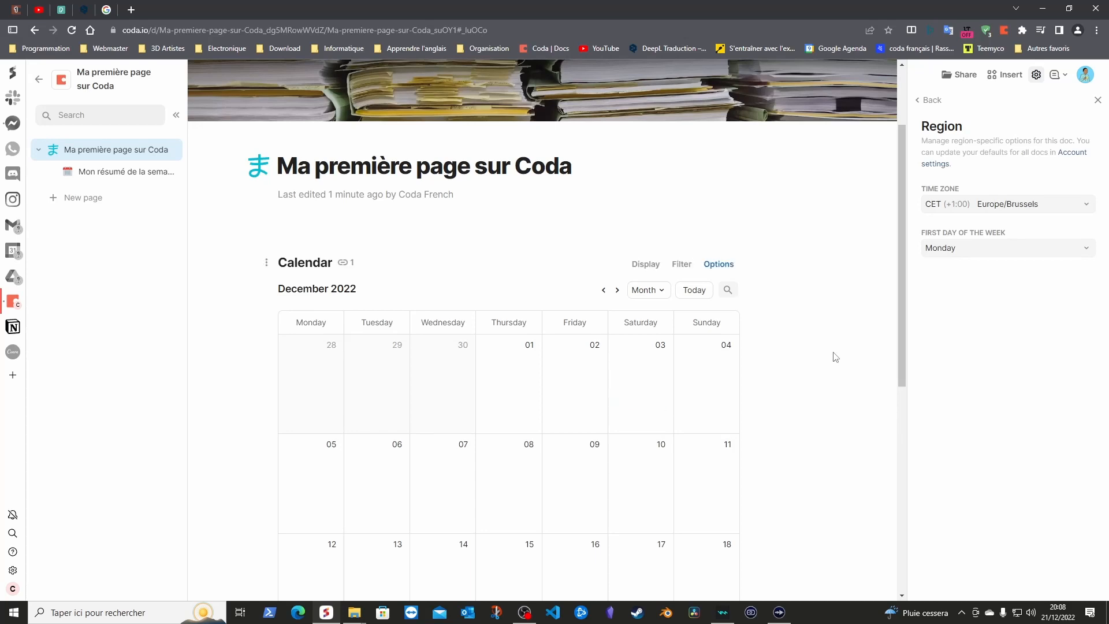
- Review the available time zones and first-day-of-the-week options, and return to the settings overview
left_click(1005, 209)
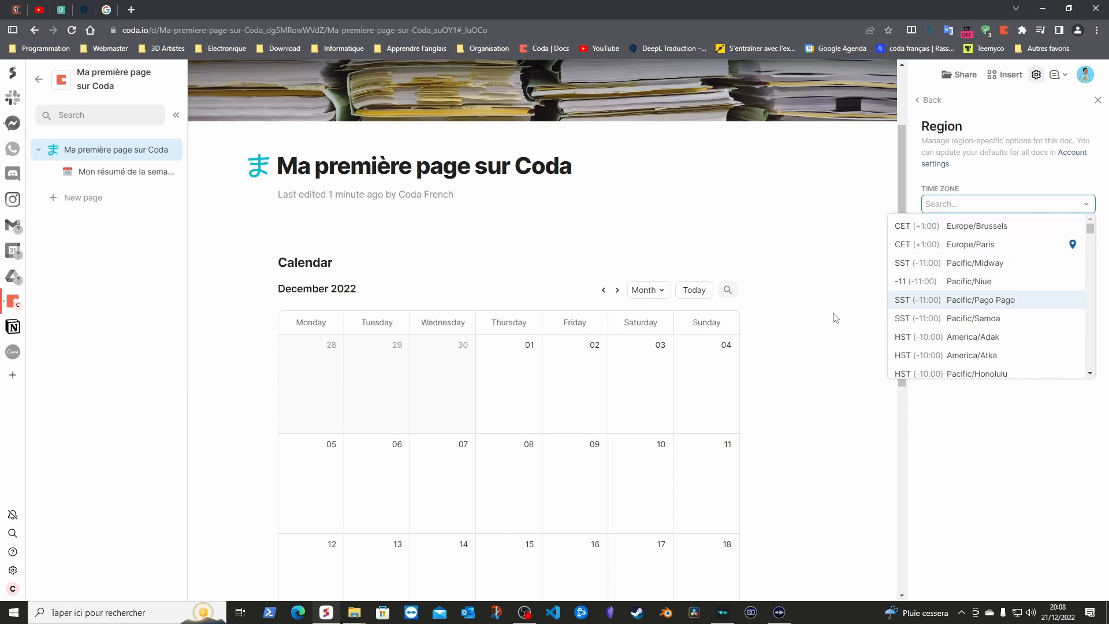
mouse_move(1074, 247)
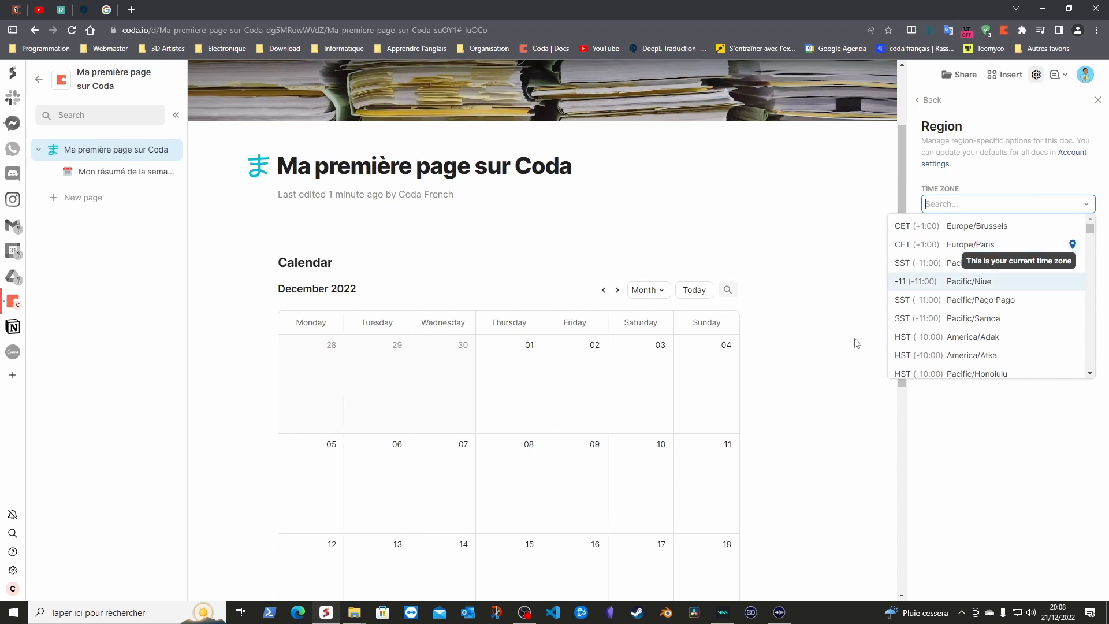
left_click(1014, 496)
left_click(995, 248)
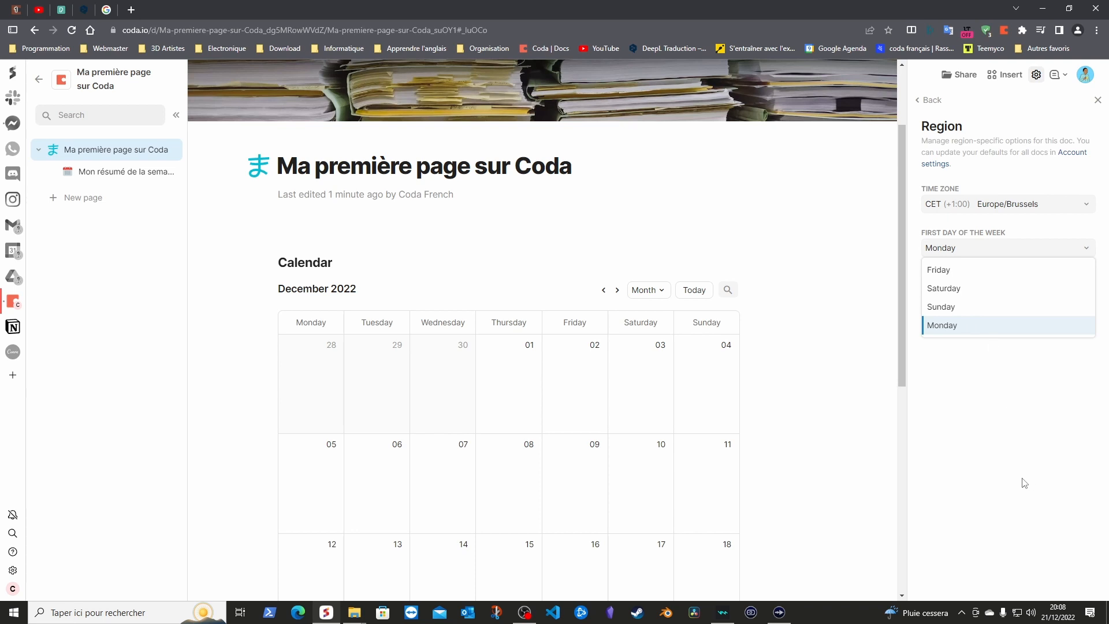
left_click(986, 449)
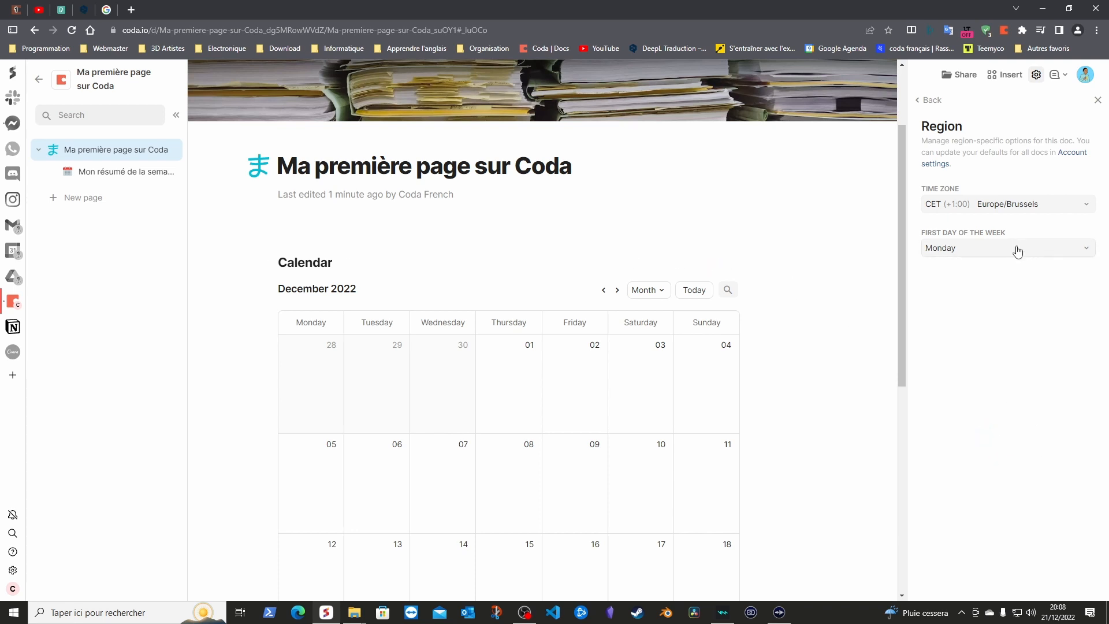
left_click(929, 101)
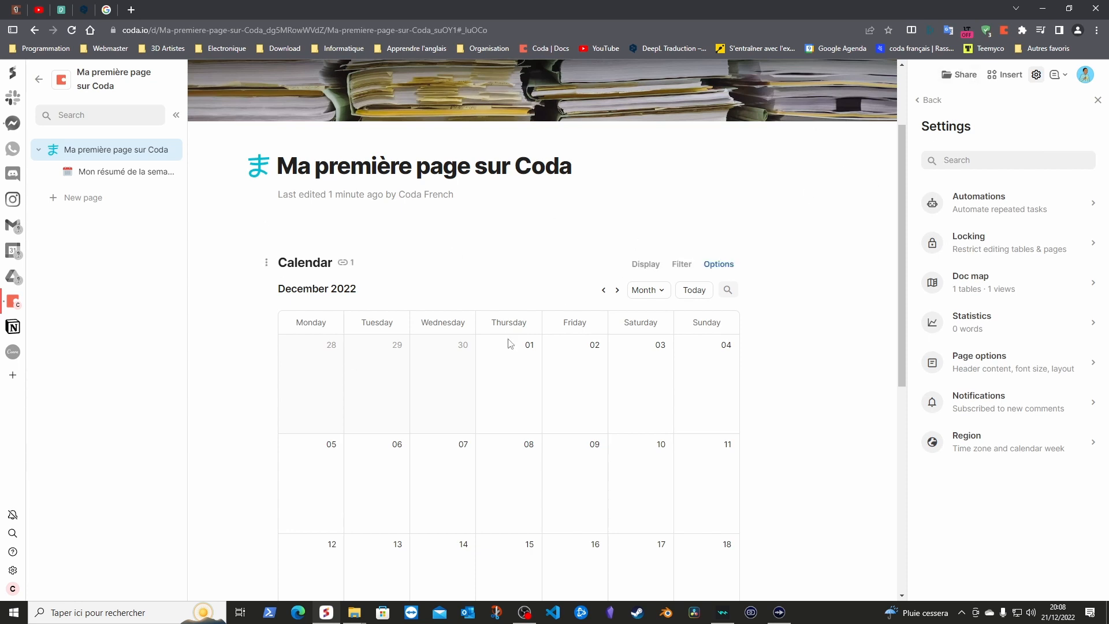
- Share the doc so that anyone with the link can view it, and review the other access levels
left_click(964, 74)
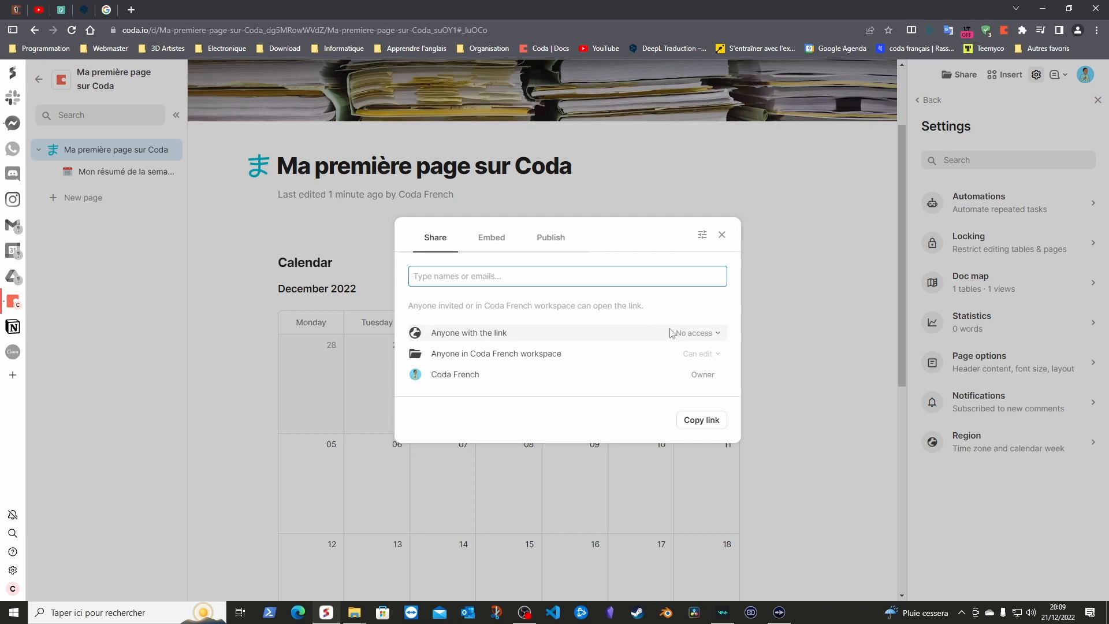
left_click(694, 341)
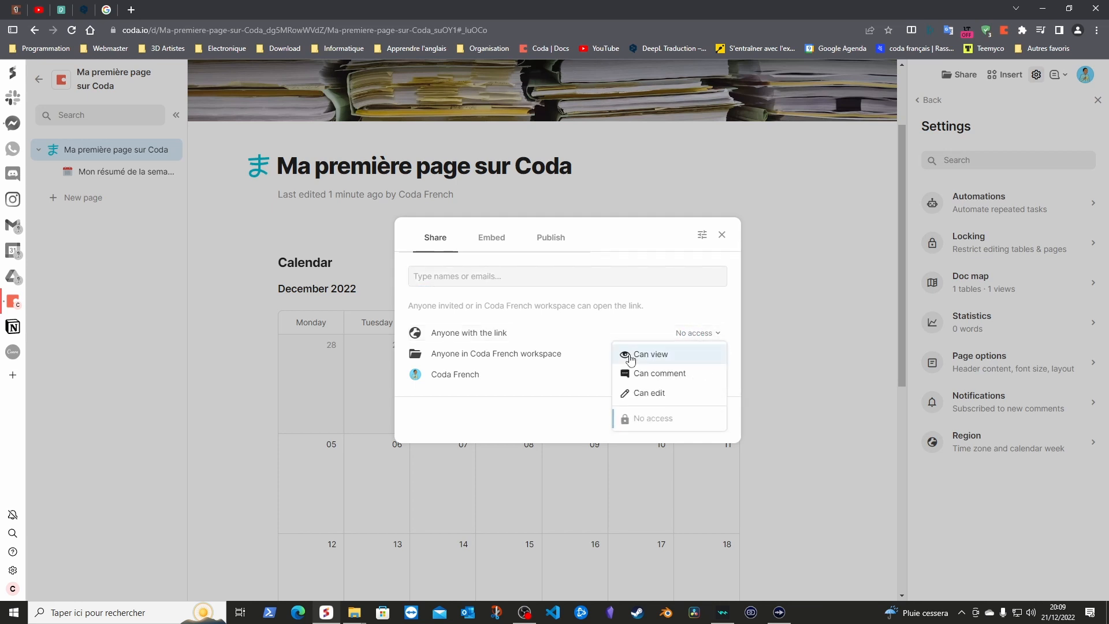
left_click(653, 354)
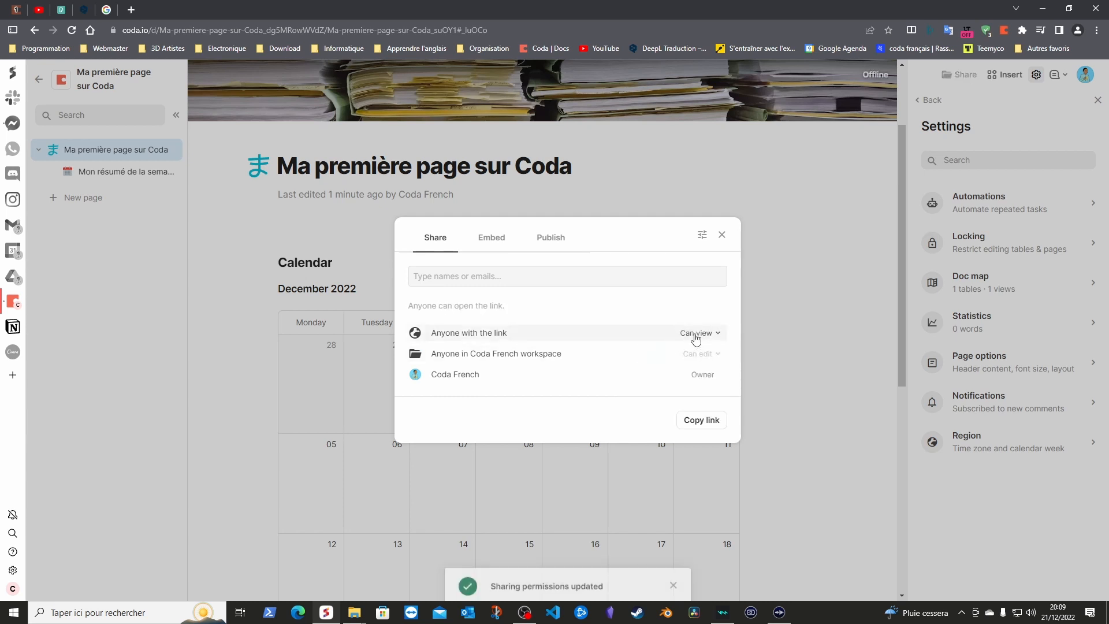
left_click(696, 336)
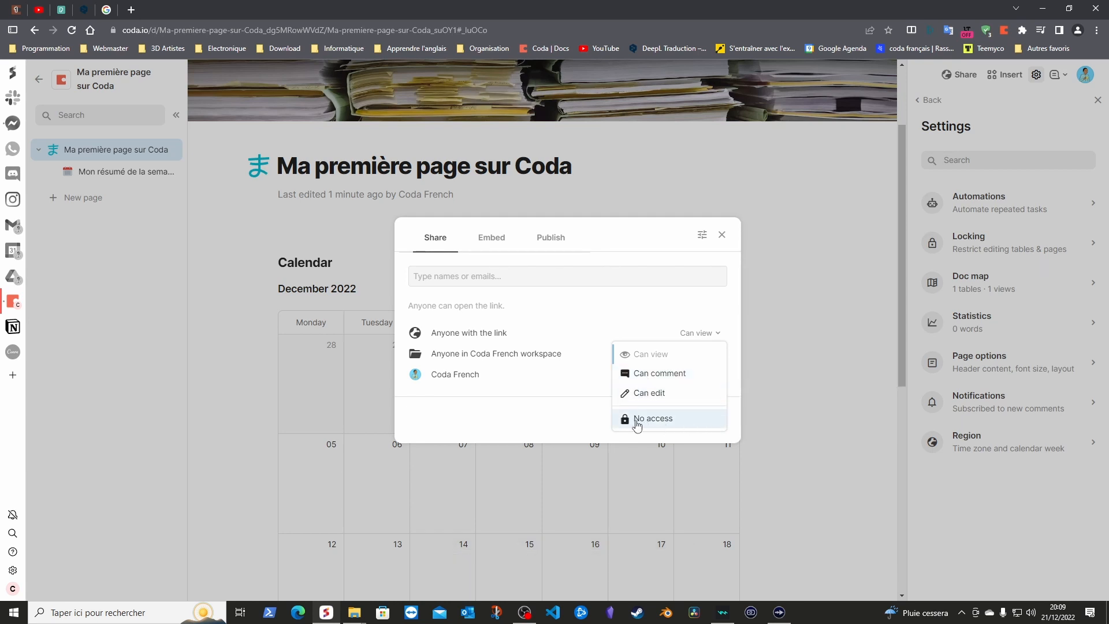
left_click(522, 390)
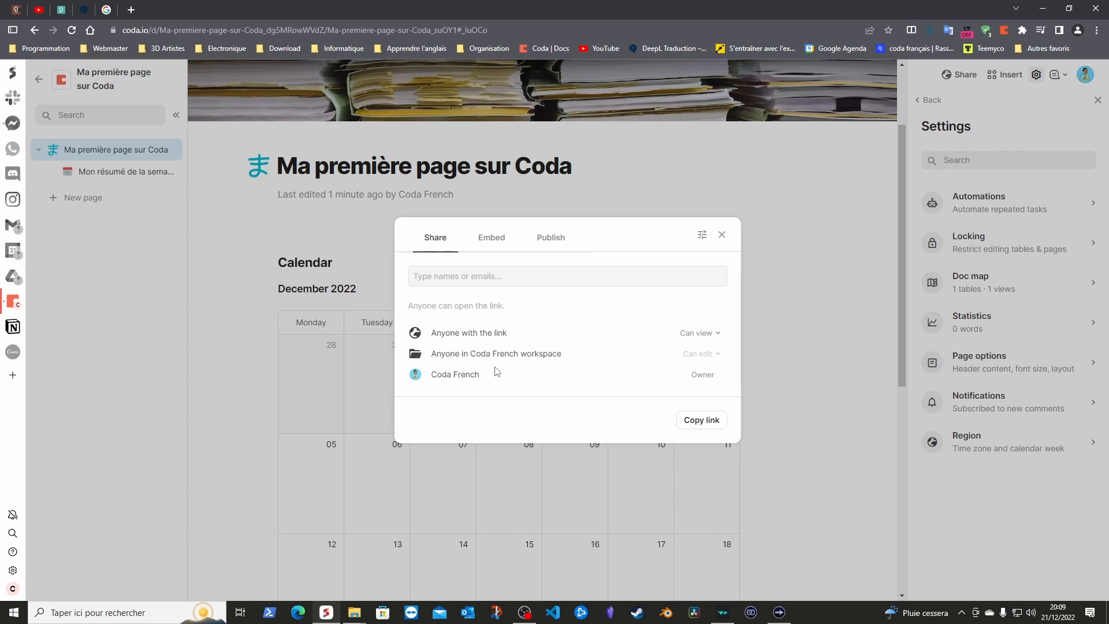
- Preview the doc's embed and examine its iframe code and how the embedded page looks
left_click(502, 249)
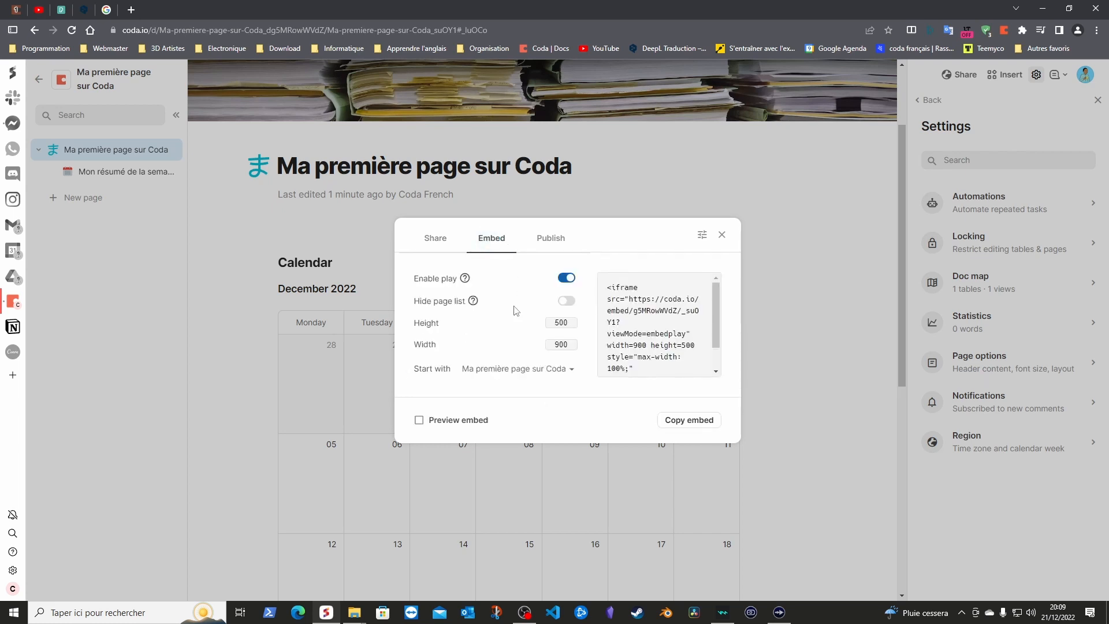
left_click(419, 421)
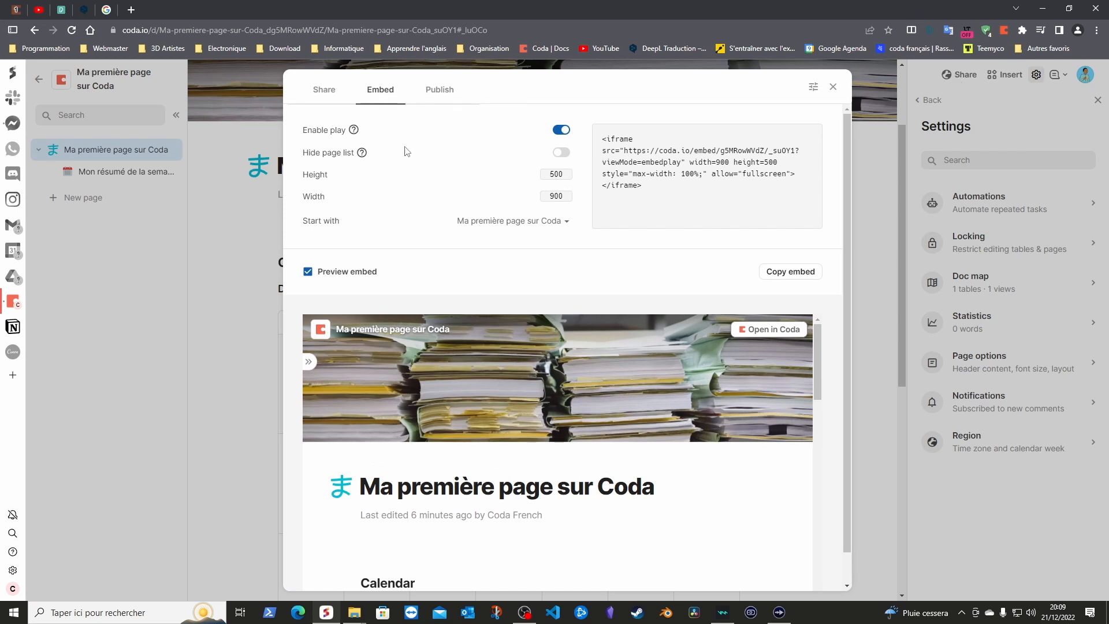
left_click_drag(642, 186, 599, 138)
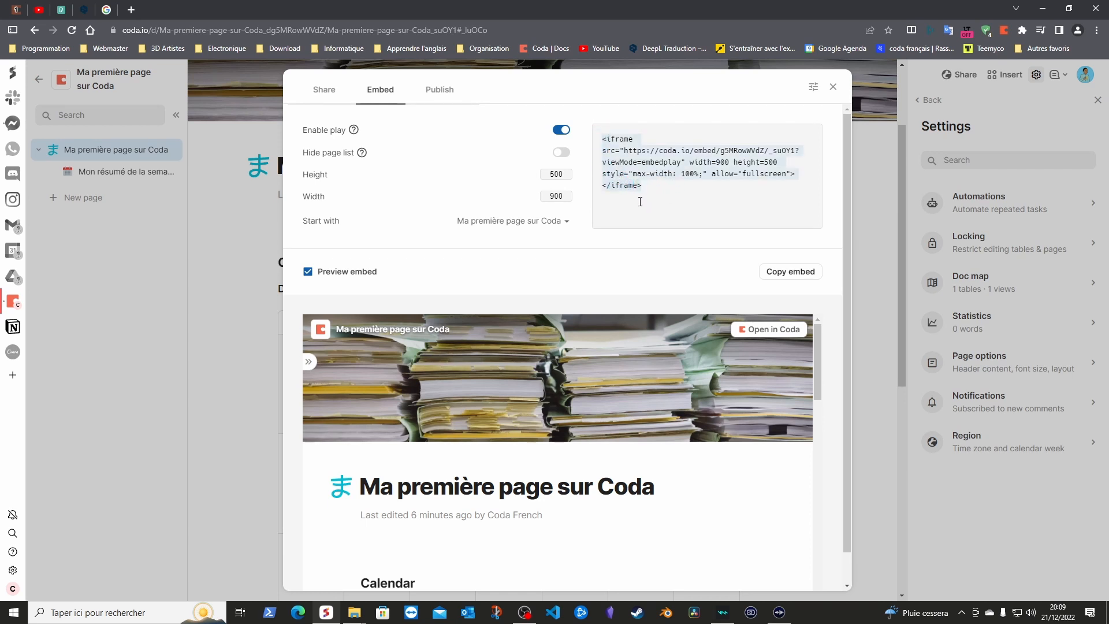
scroll(516, 320, "down", 5)
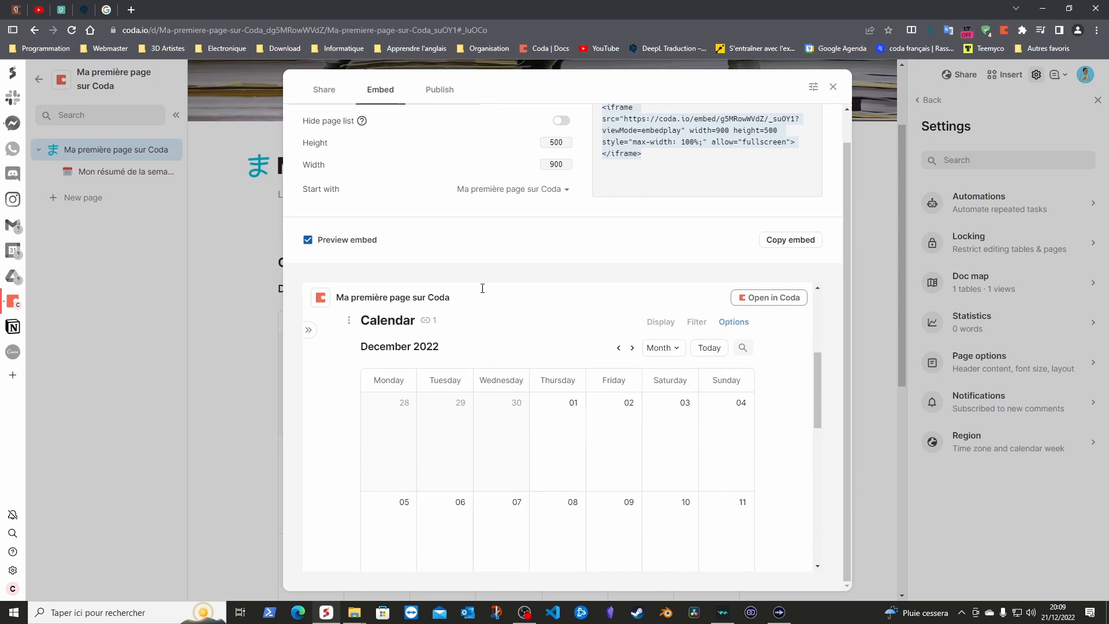
scroll(520, 344, "down", 2)
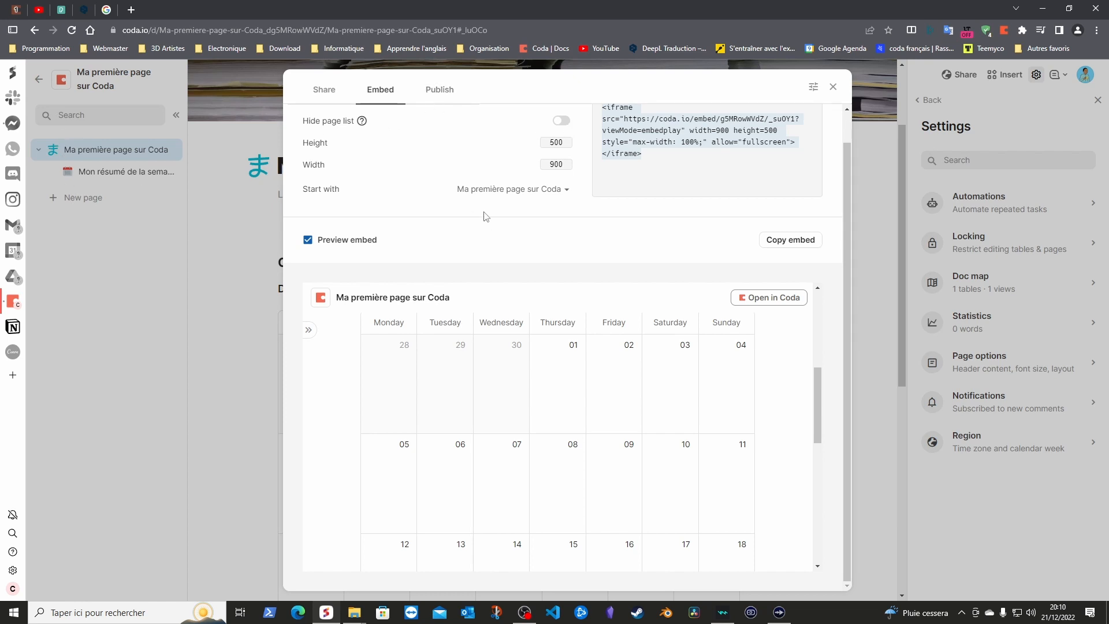
- Examine the doc's publishing requirements and its share settings
left_click(447, 100)
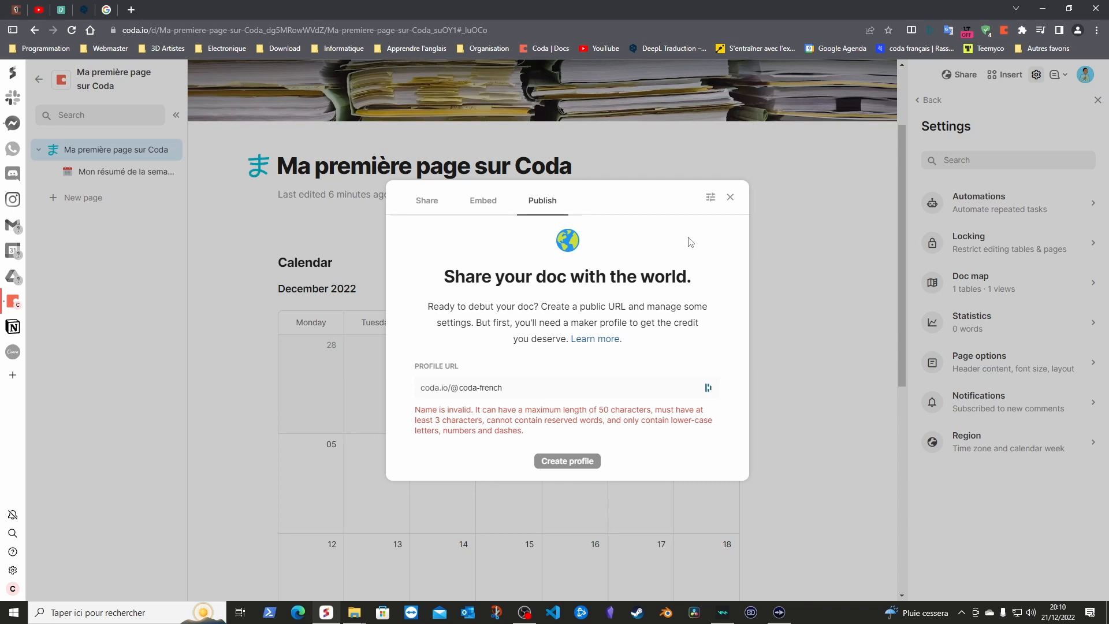
left_click(710, 197)
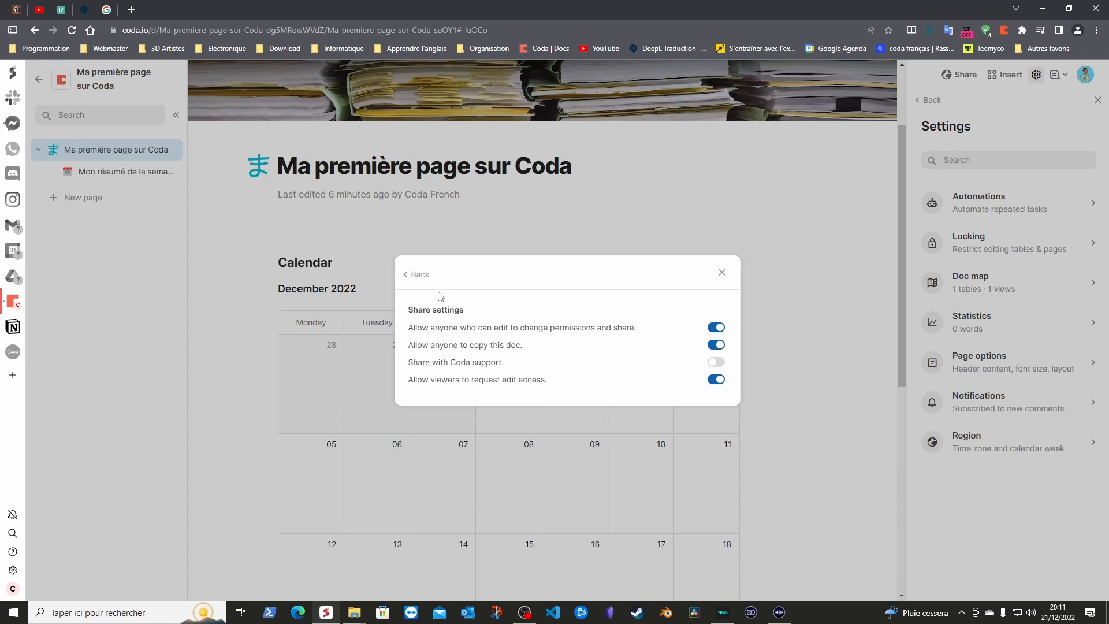
left_click(418, 274)
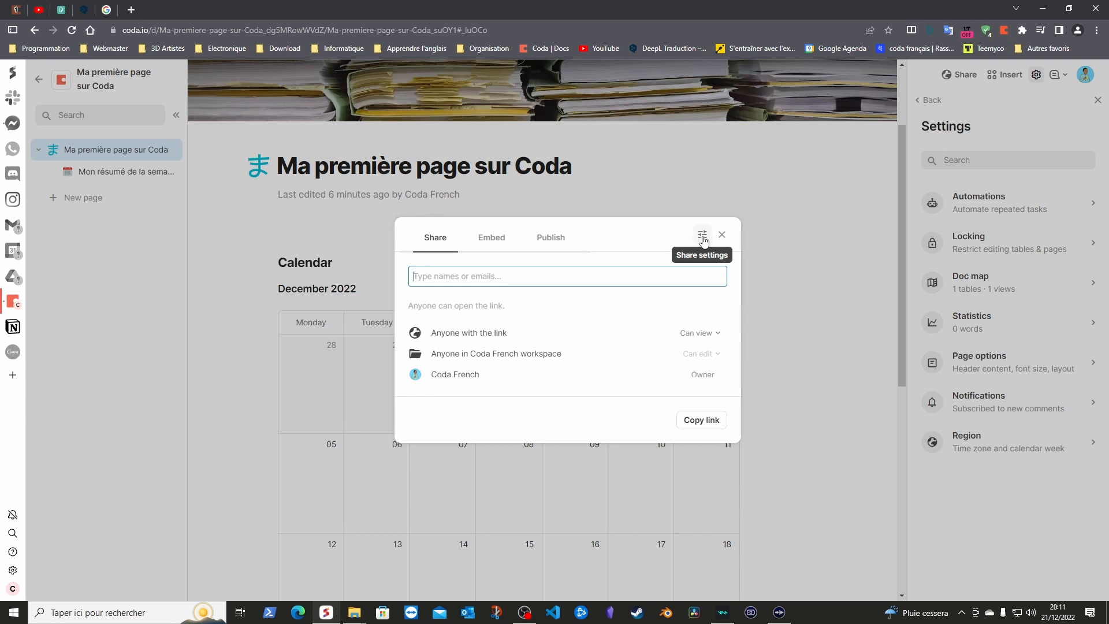
- Try sharing the doc with Coda support, switch that option off again, and close the sharing dialog
left_click(702, 237)
left_click(723, 363)
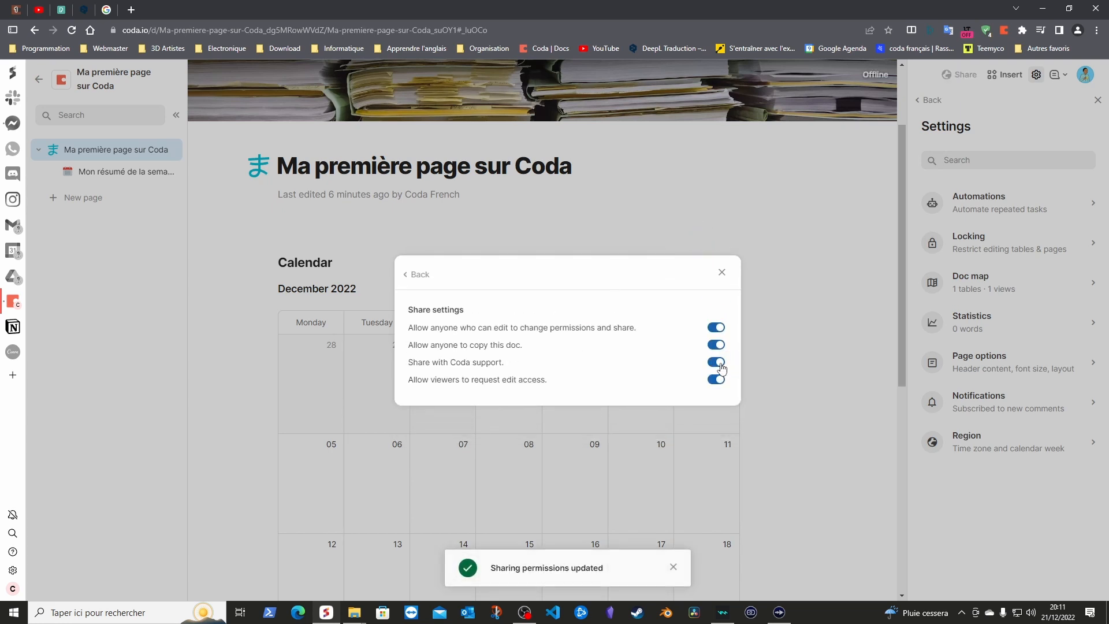
left_click(715, 363)
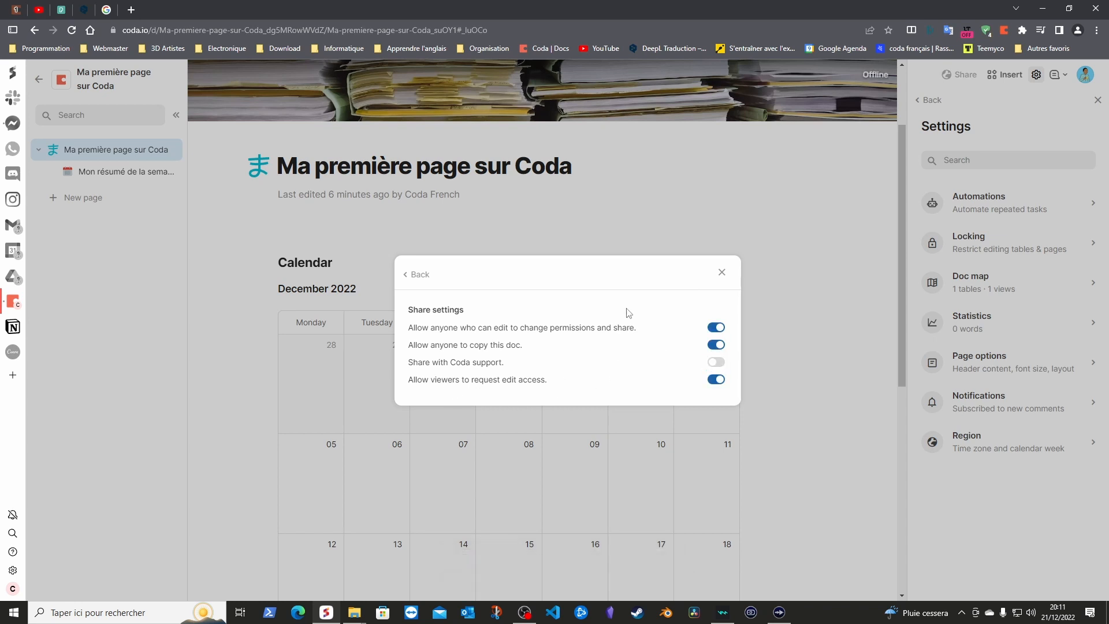
left_click(418, 275)
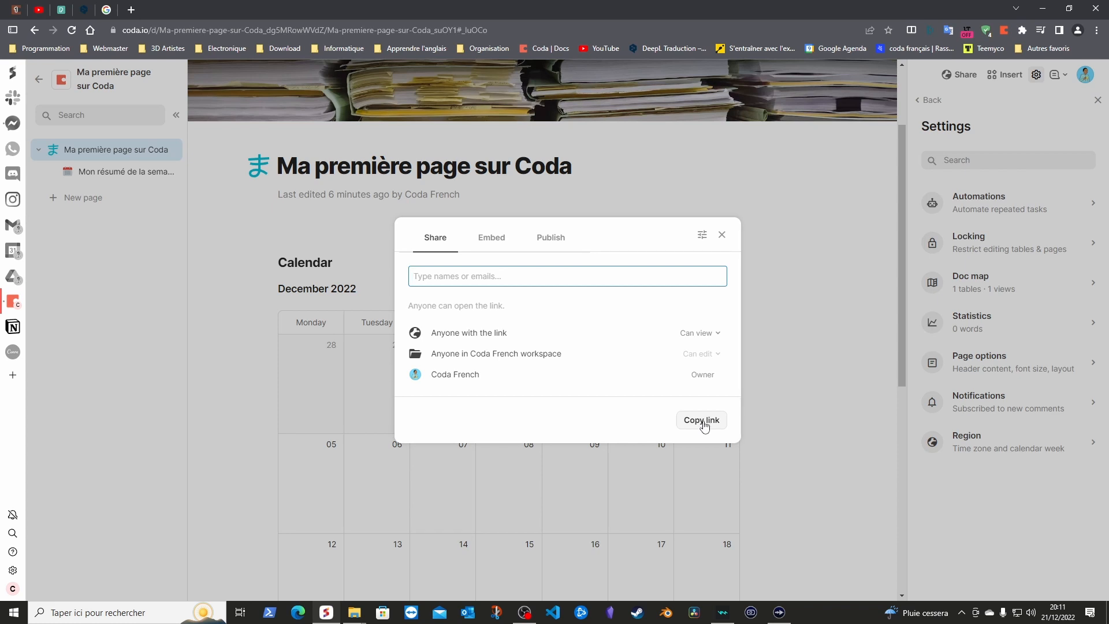
left_click(722, 235)
- Look through the Learn Coda resources, from guided tutorials to keyboard shortcuts and the gallery, and close the side panel
left_click(928, 100)
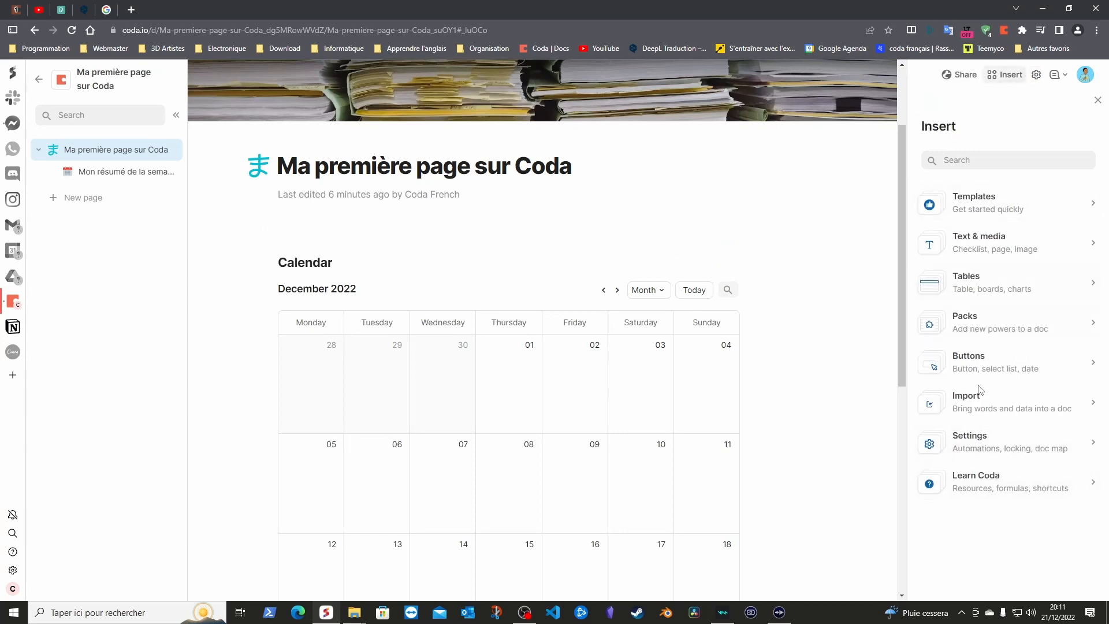
left_click(982, 487)
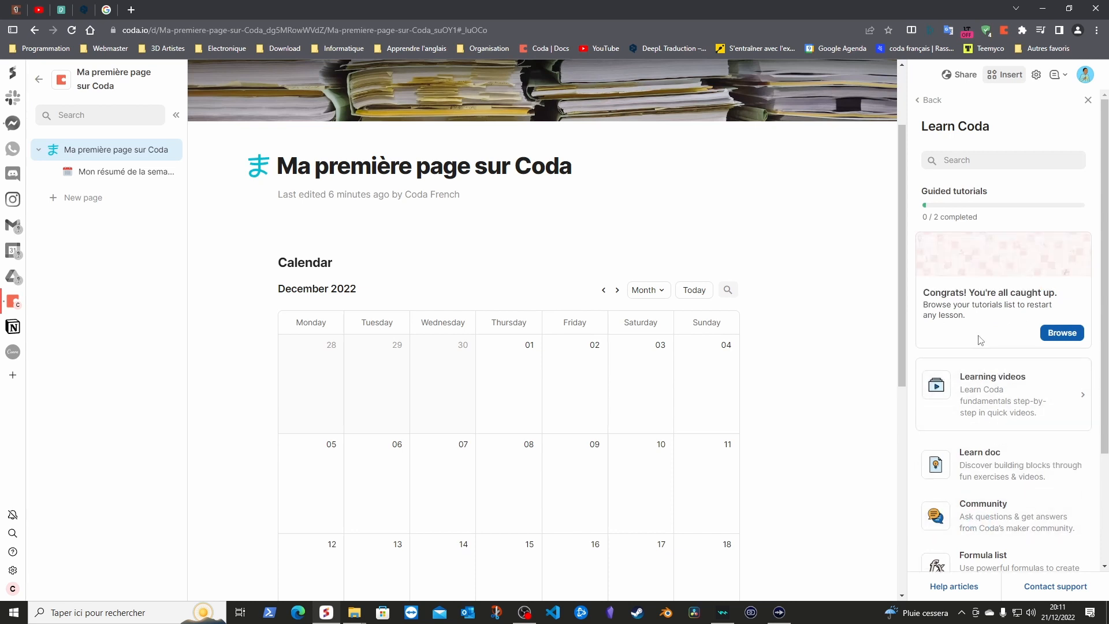
scroll(987, 335, "down", 2)
scroll(987, 321, "down", 1)
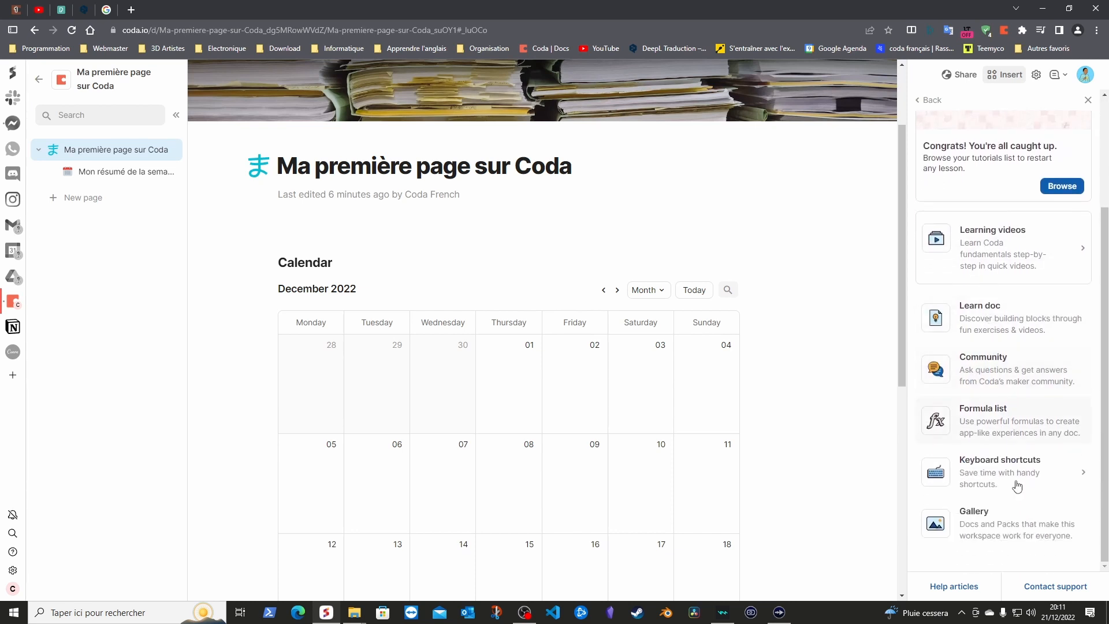
scroll(962, 196, "up", 3)
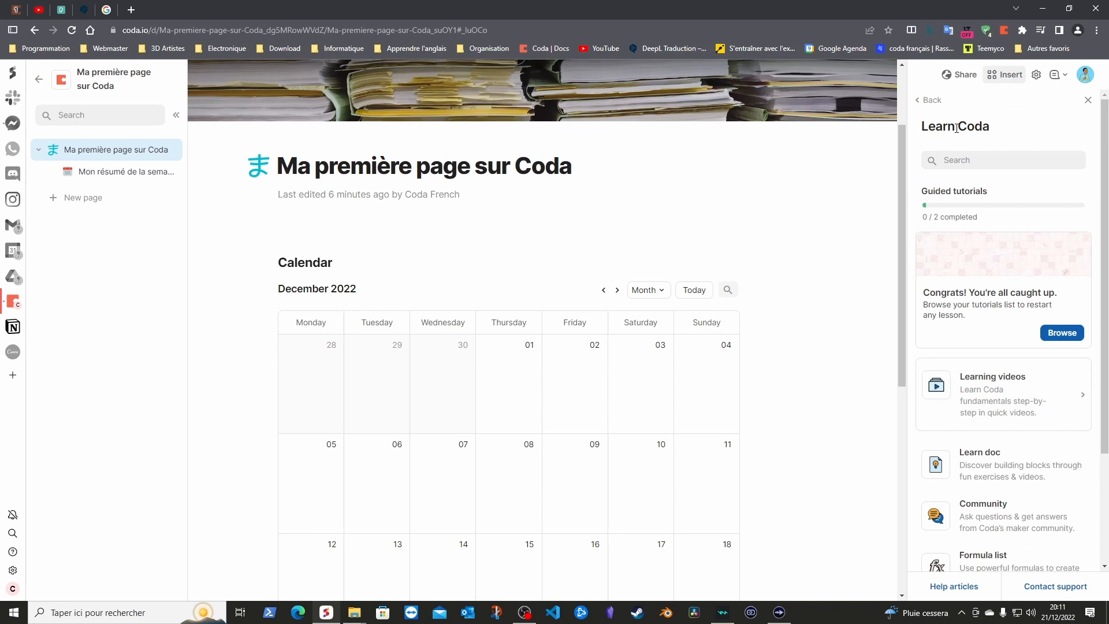
left_click(933, 101)
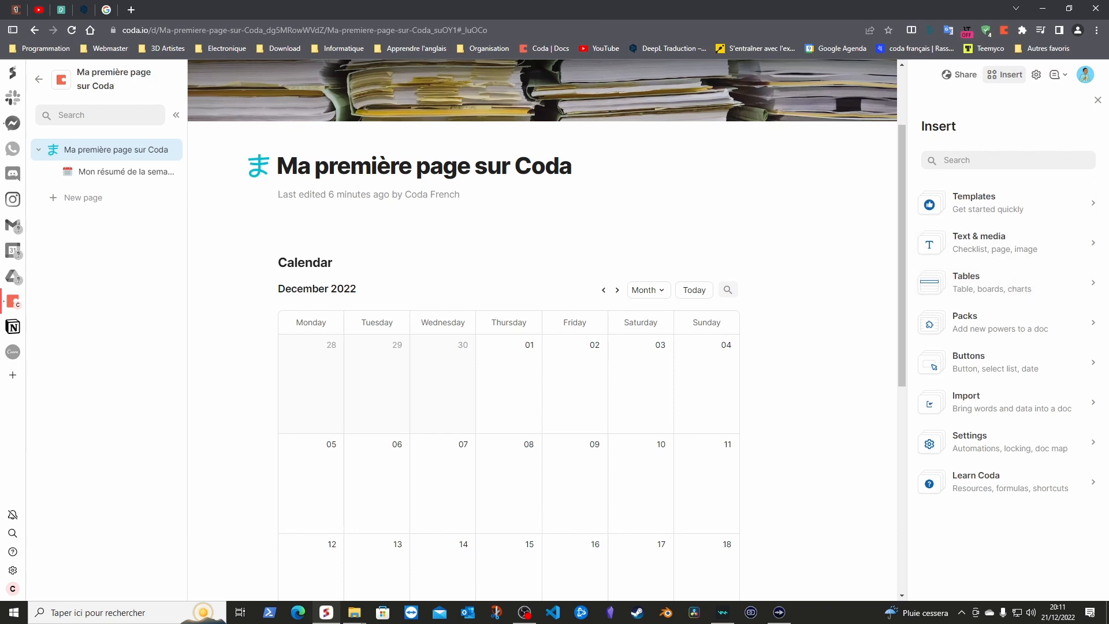
left_click(1099, 101)
- View the end of the main page and leave the doc for its folder, Coda les bases
scroll(929, 253, "down", 7)
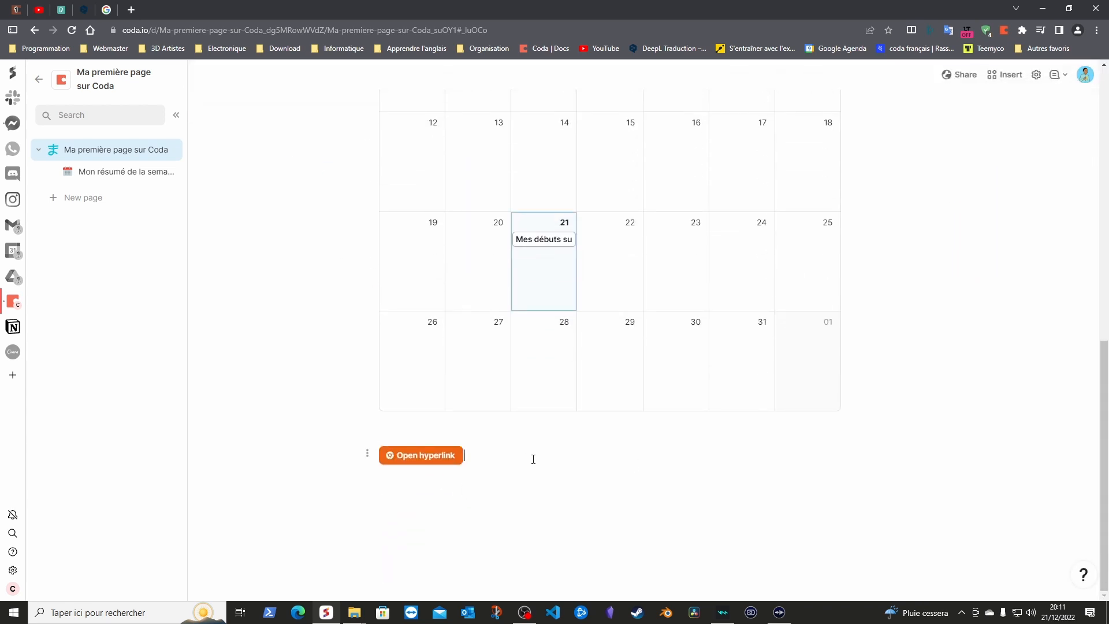
left_click(424, 492)
left_click(39, 80)
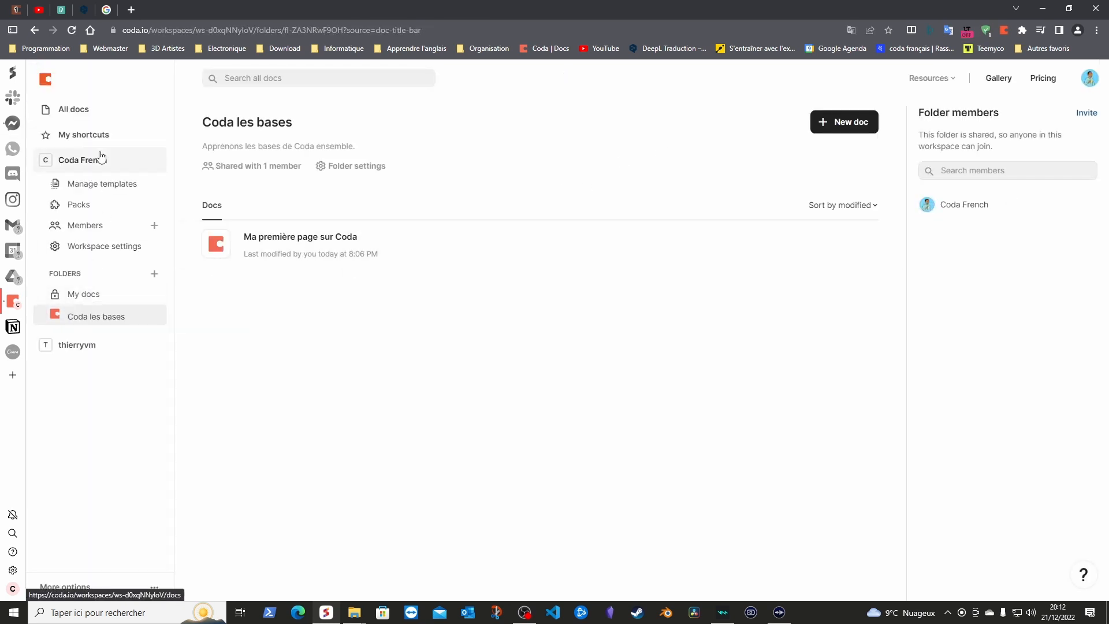
- Open the doc Gestionnaire de budget personnel VF from the Documents publié folder of the team workspace
left_click(90, 345)
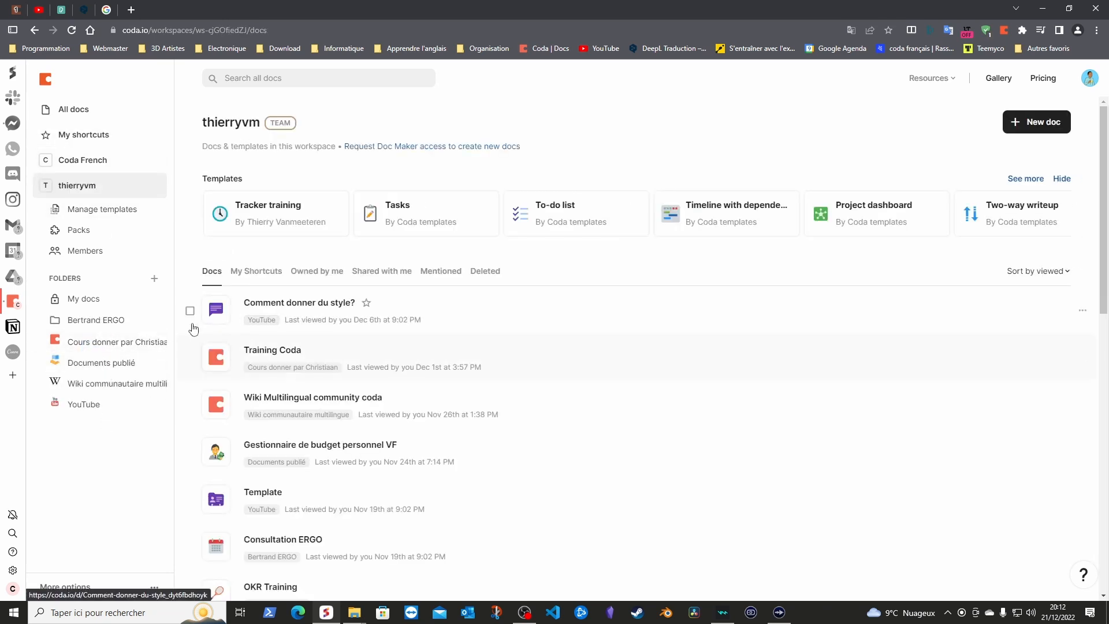
left_click(99, 364)
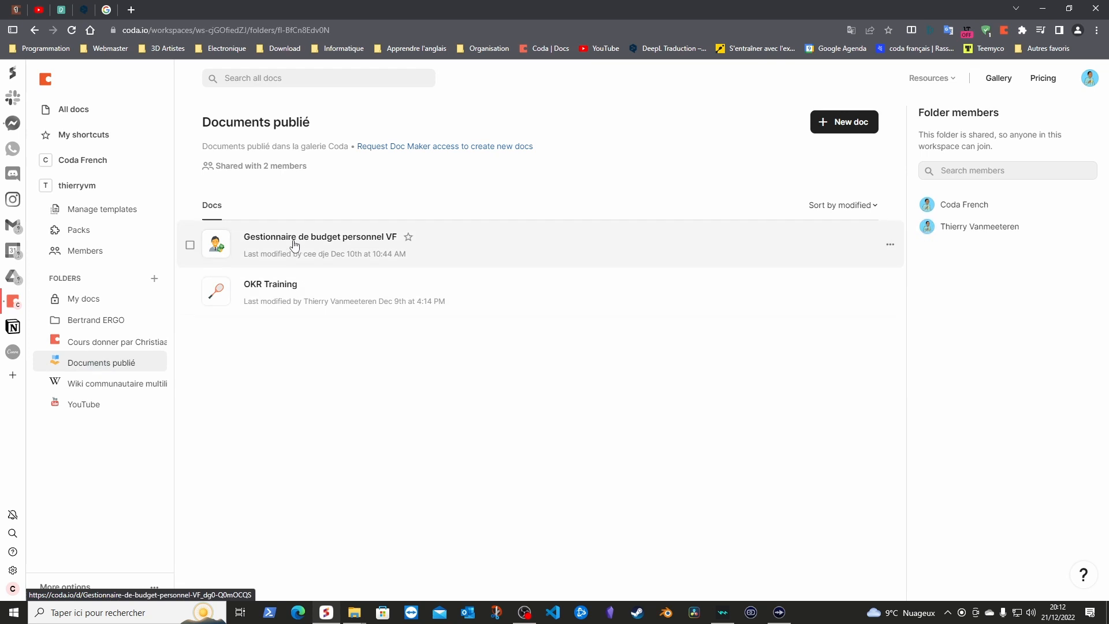
left_click(295, 242)
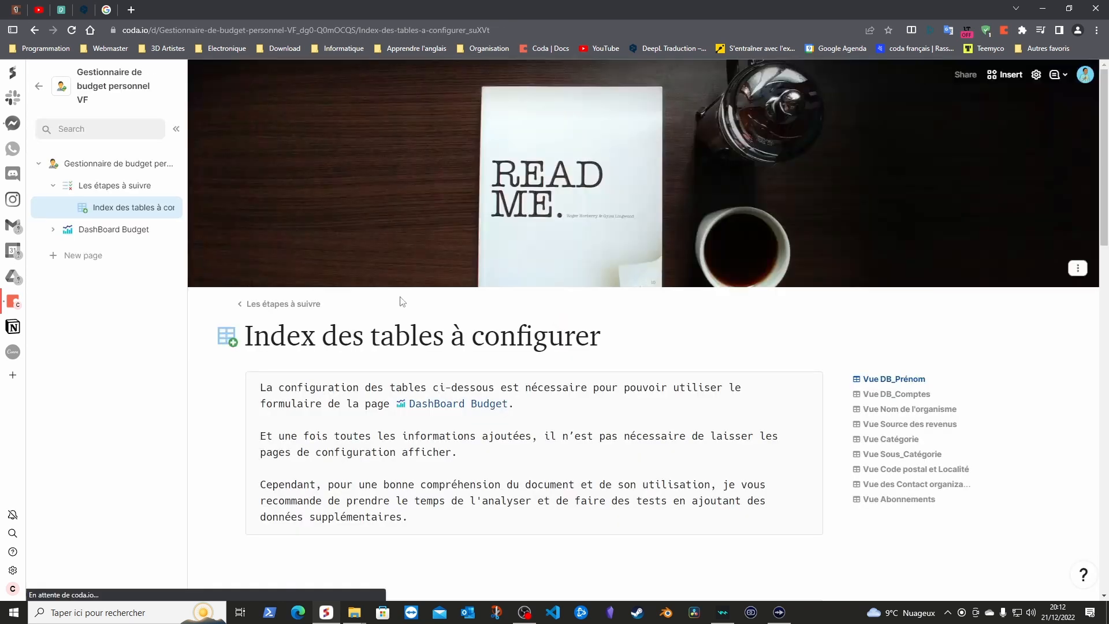
- Read through the budget doc's main page, Gestionnaire de budget personnel VF, with the subpages of Les étapes à suivre collapsed
left_click(116, 164)
scroll(814, 345, "down", 3)
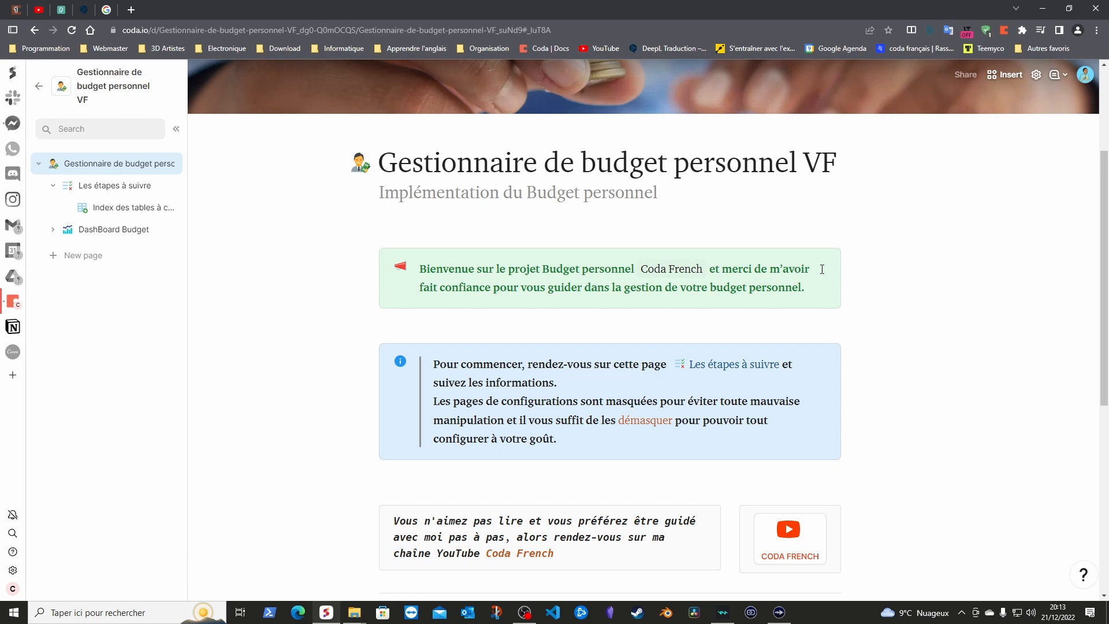
left_click(53, 186)
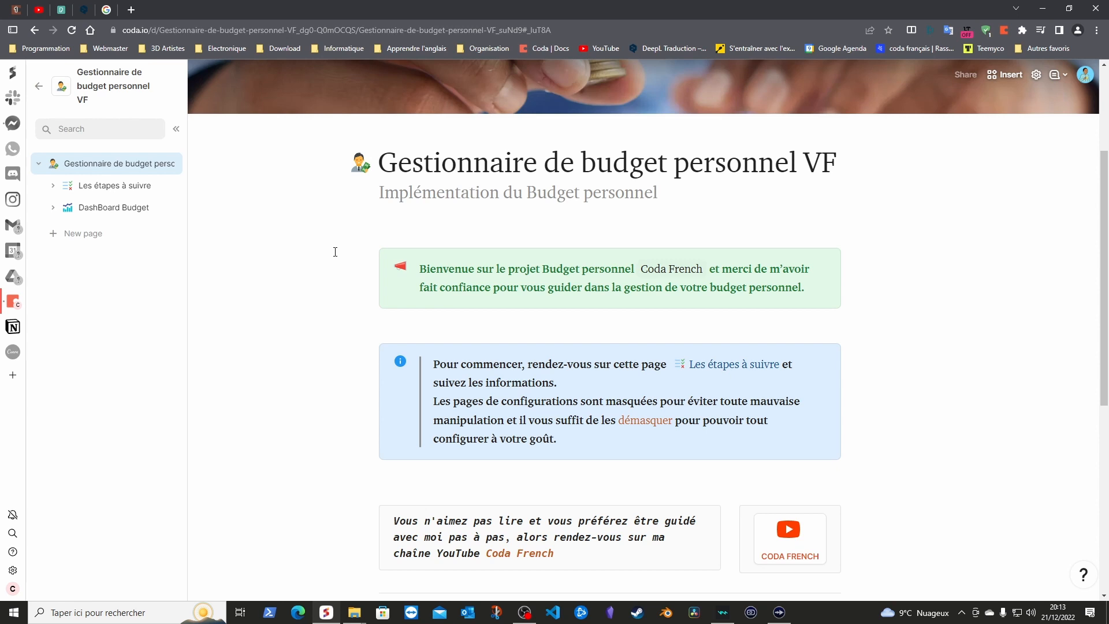
scroll(336, 252, "down", 5)
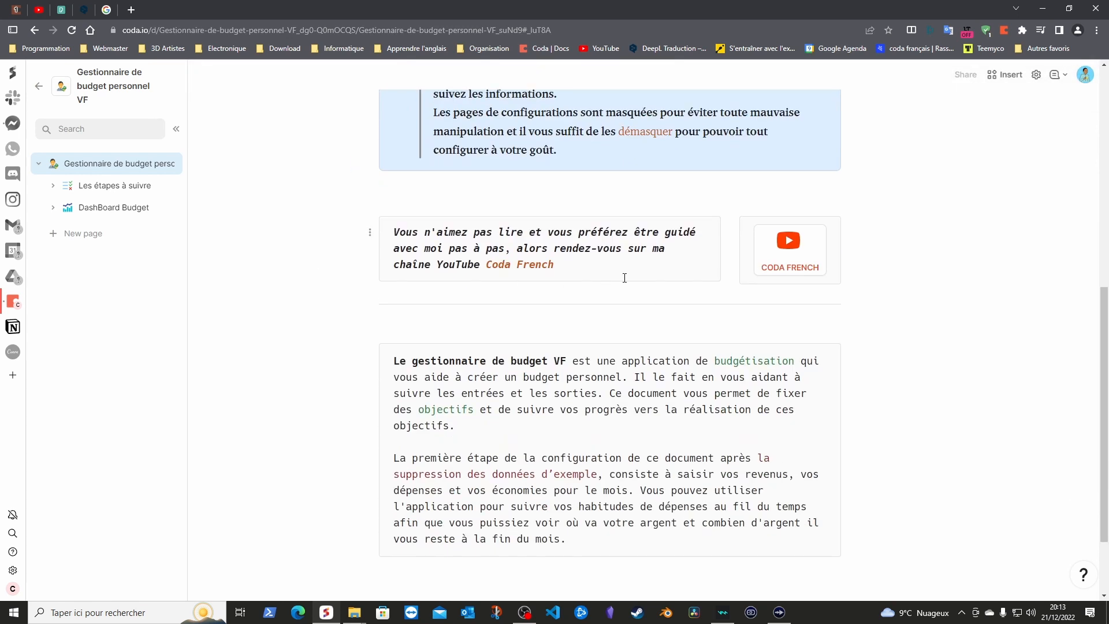
scroll(606, 279, "down", 2)
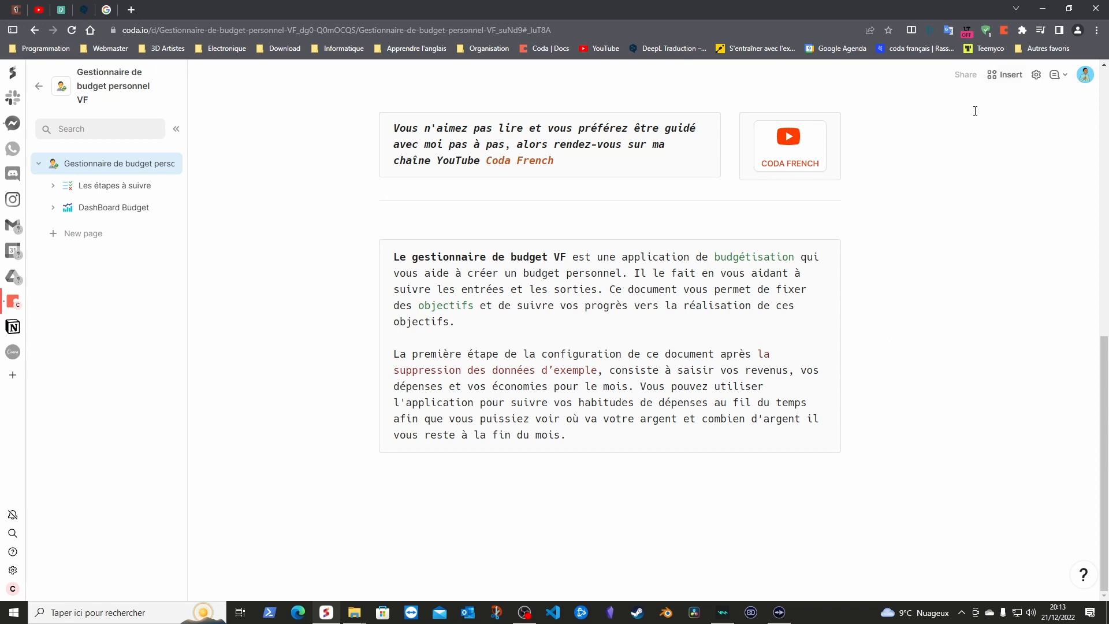
scroll(910, 279, "up", 4)
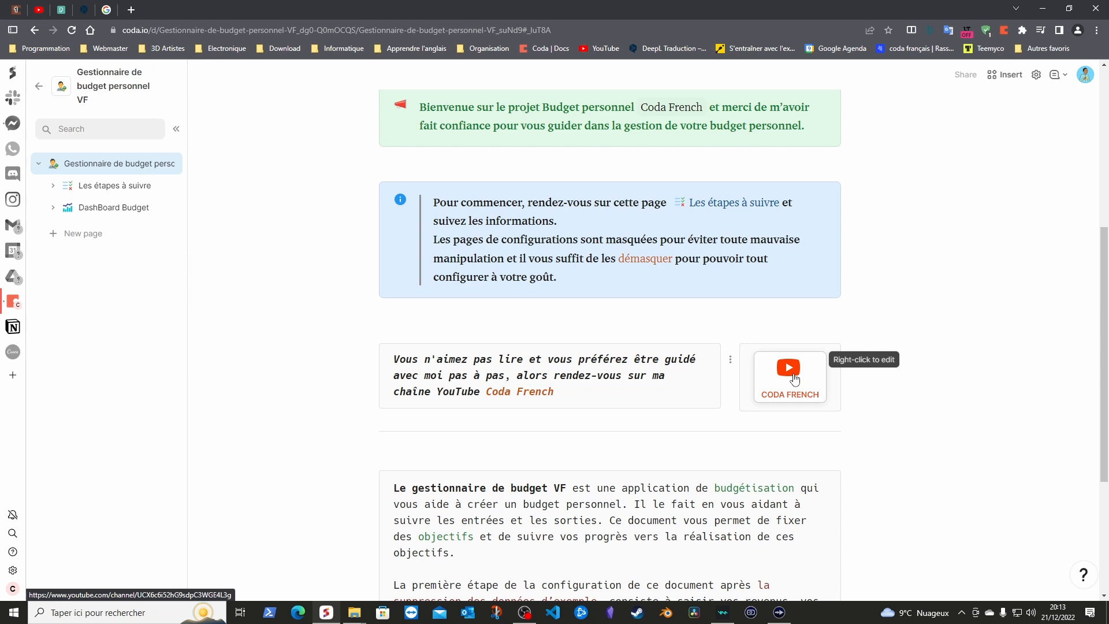
- Follow the doc's Coda French link to YouTube, view the channel's playlists and home page, and return to the budget doc in Coda
left_click(793, 376)
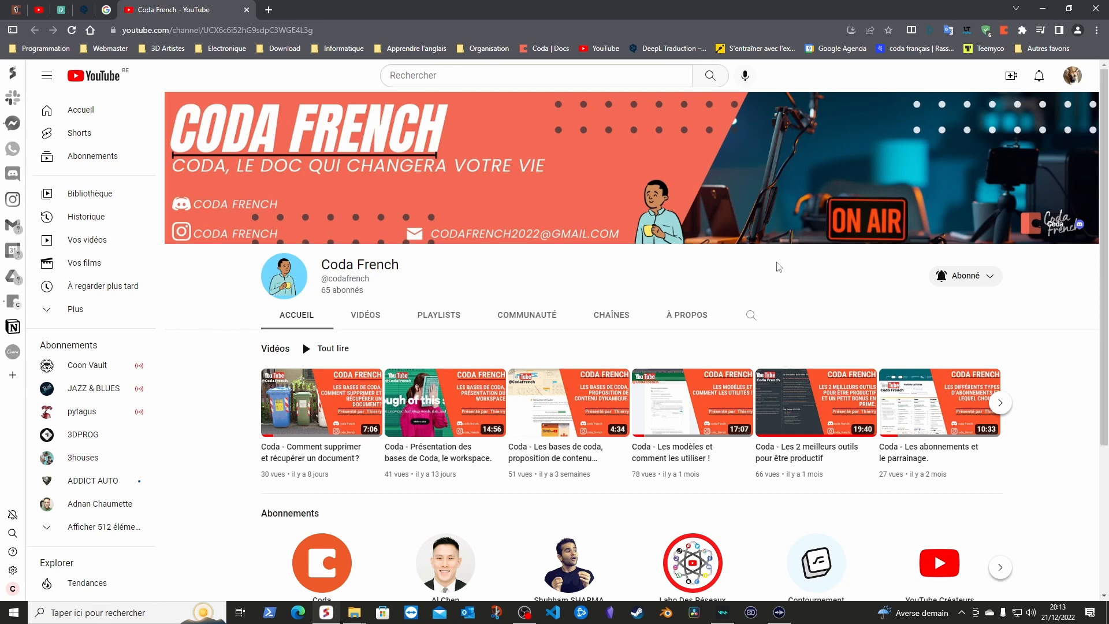
left_click(441, 318)
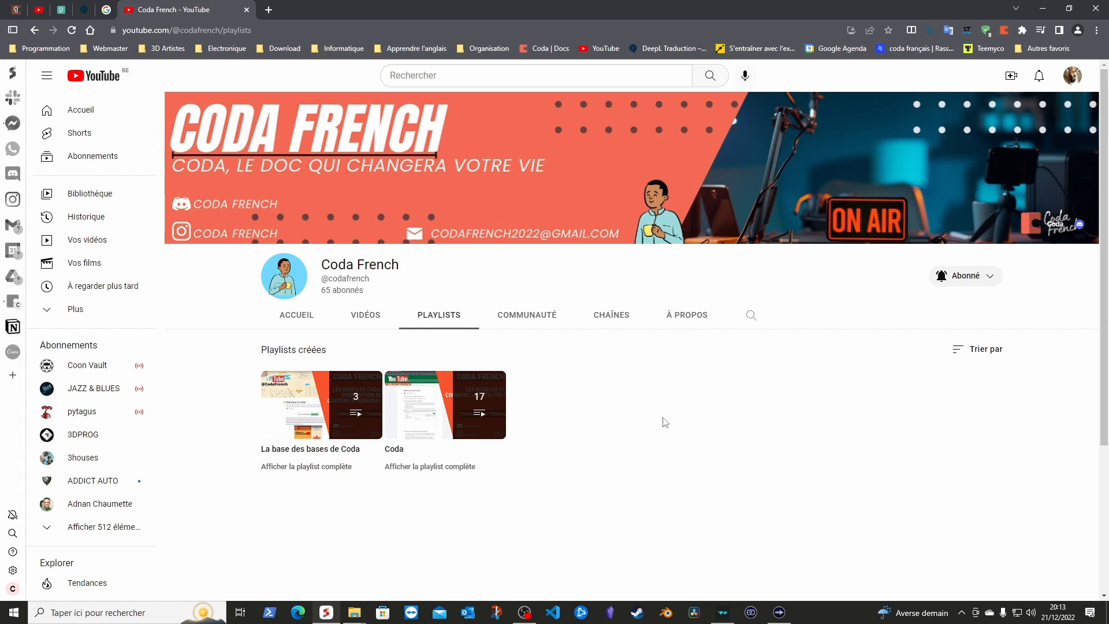
left_click(306, 315)
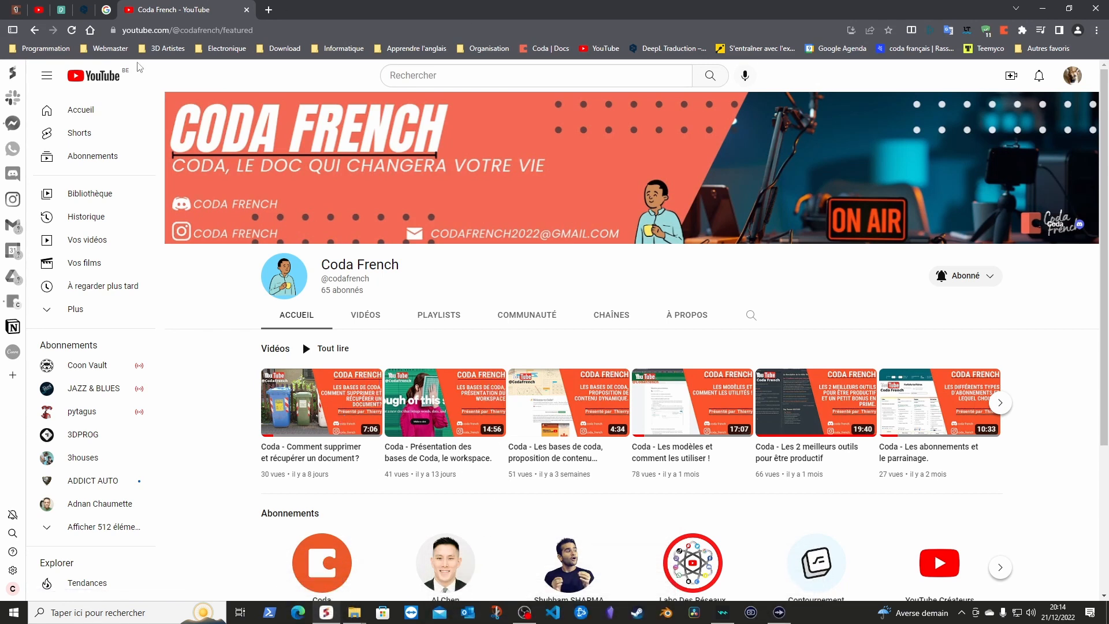
left_click(13, 301)
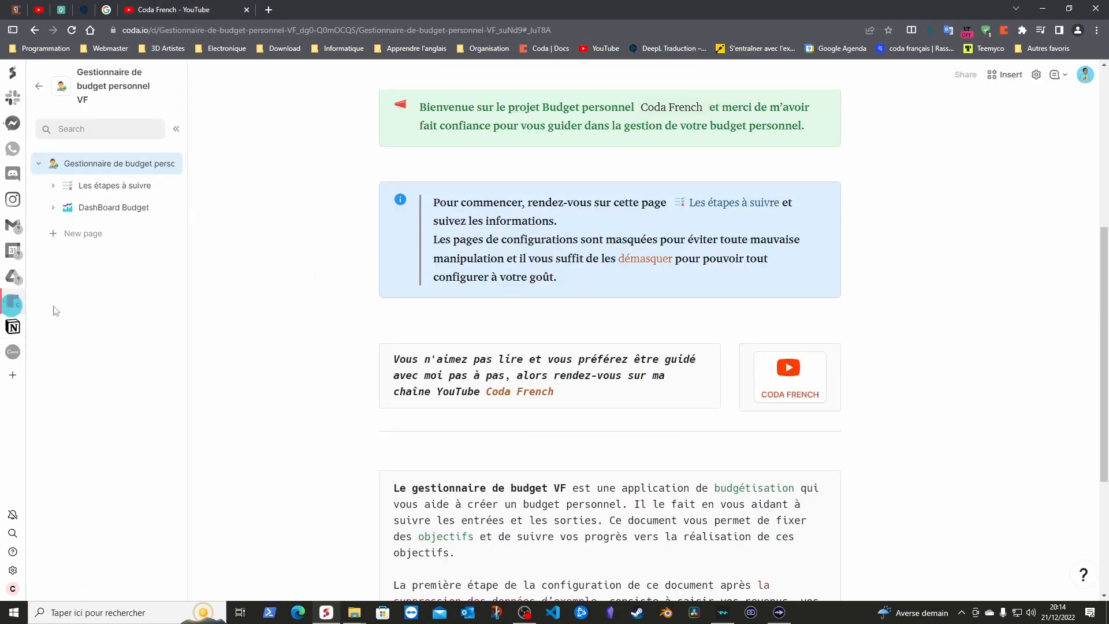